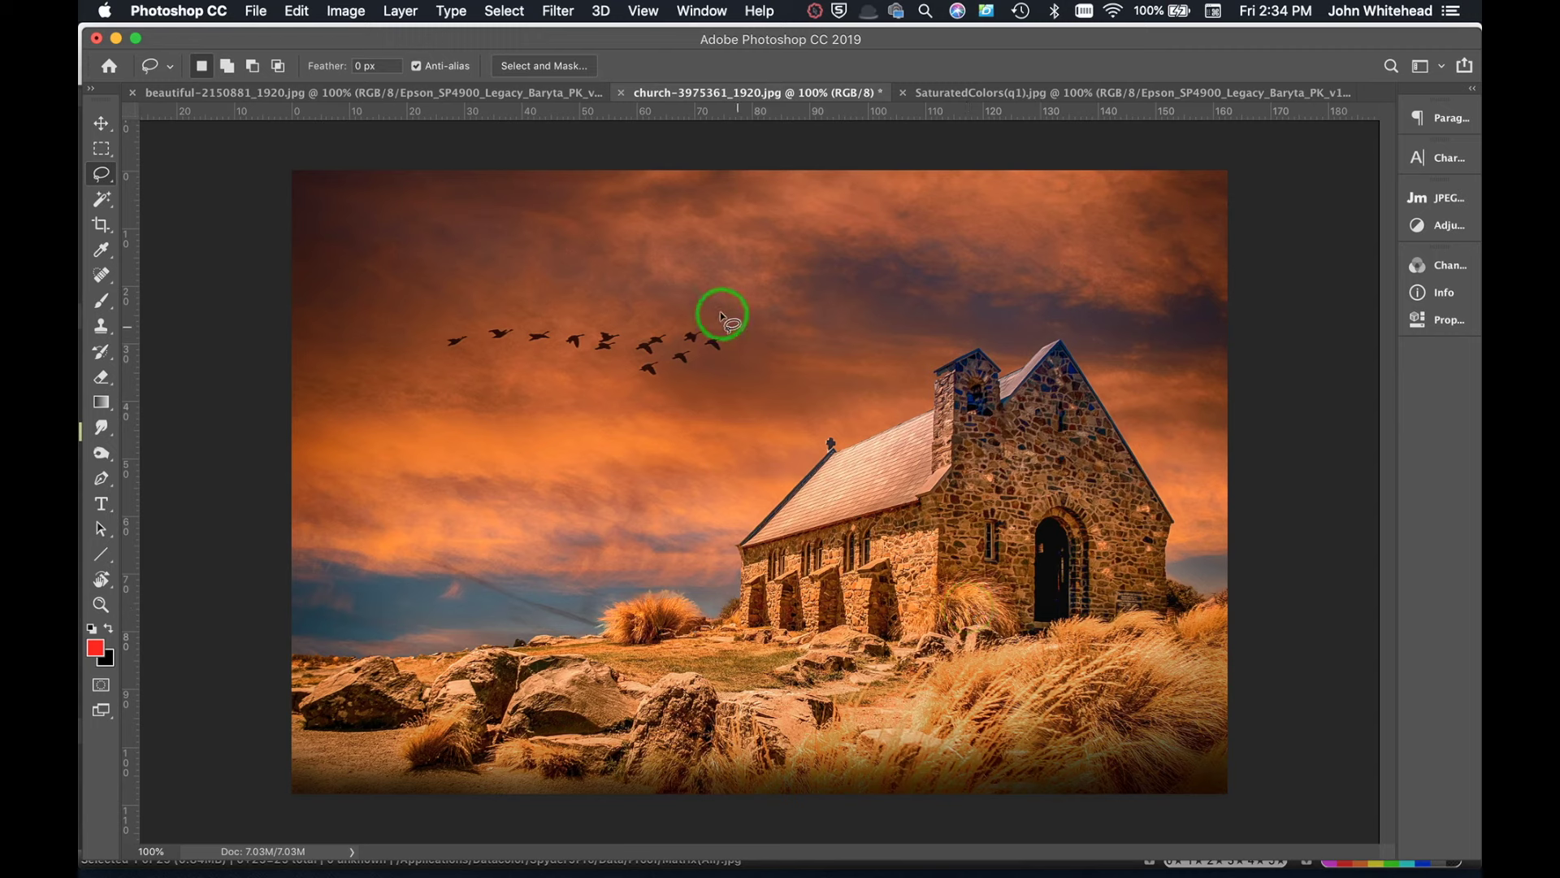
Turn on Proof Colors so the church photo previews through the Epson_SP4900_Legacy_Baryta_PK_v1 profile.
{"action": "left_click", "coordinate": [643, 9]}
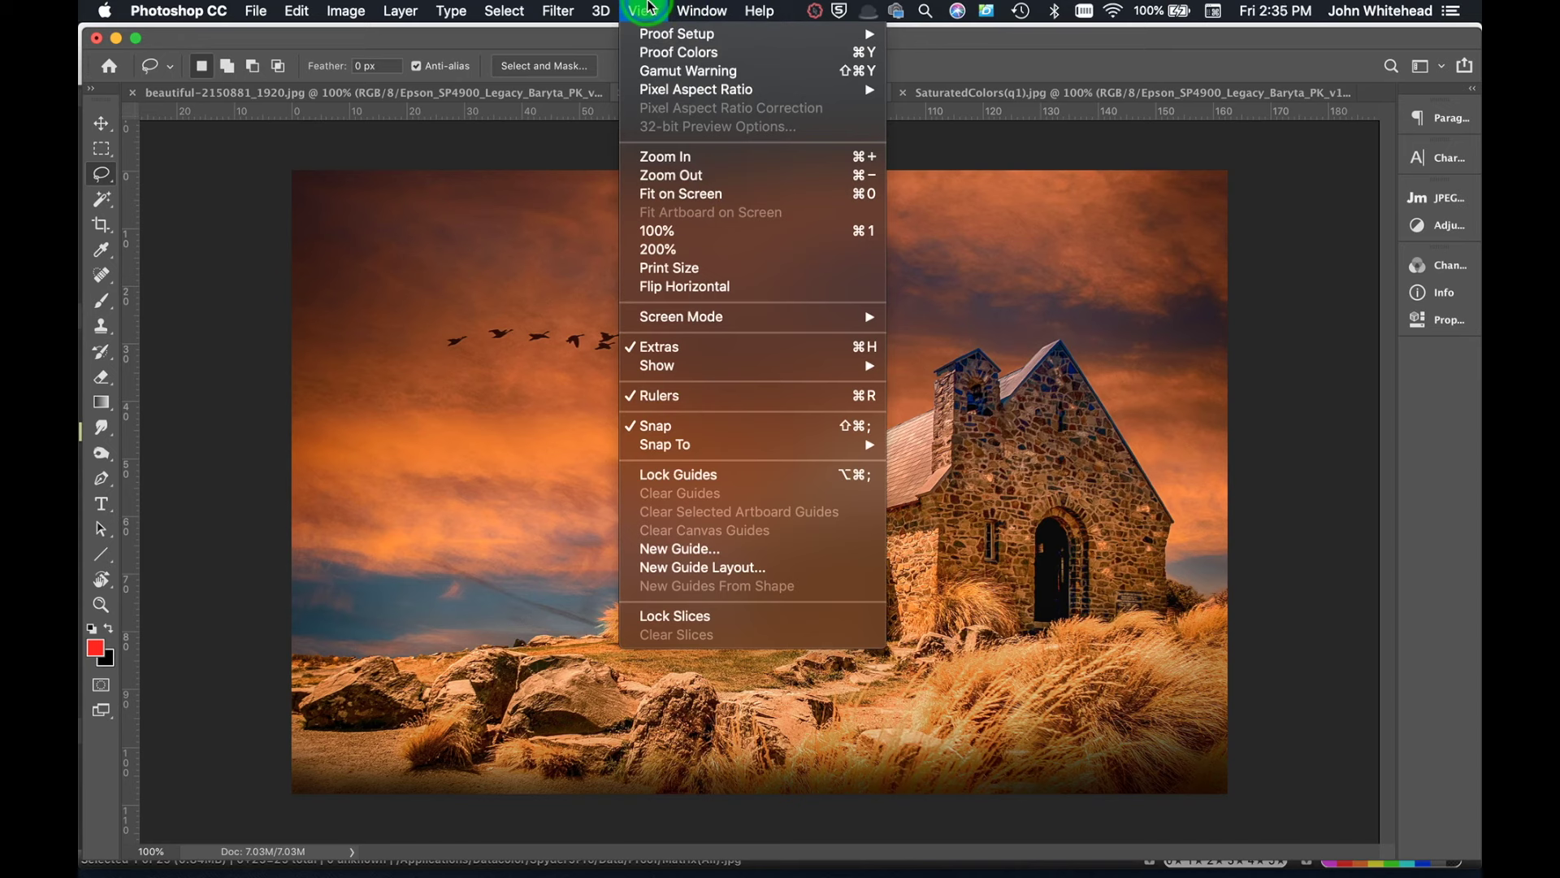
{"action": "left_click", "coordinate": [679, 54]}
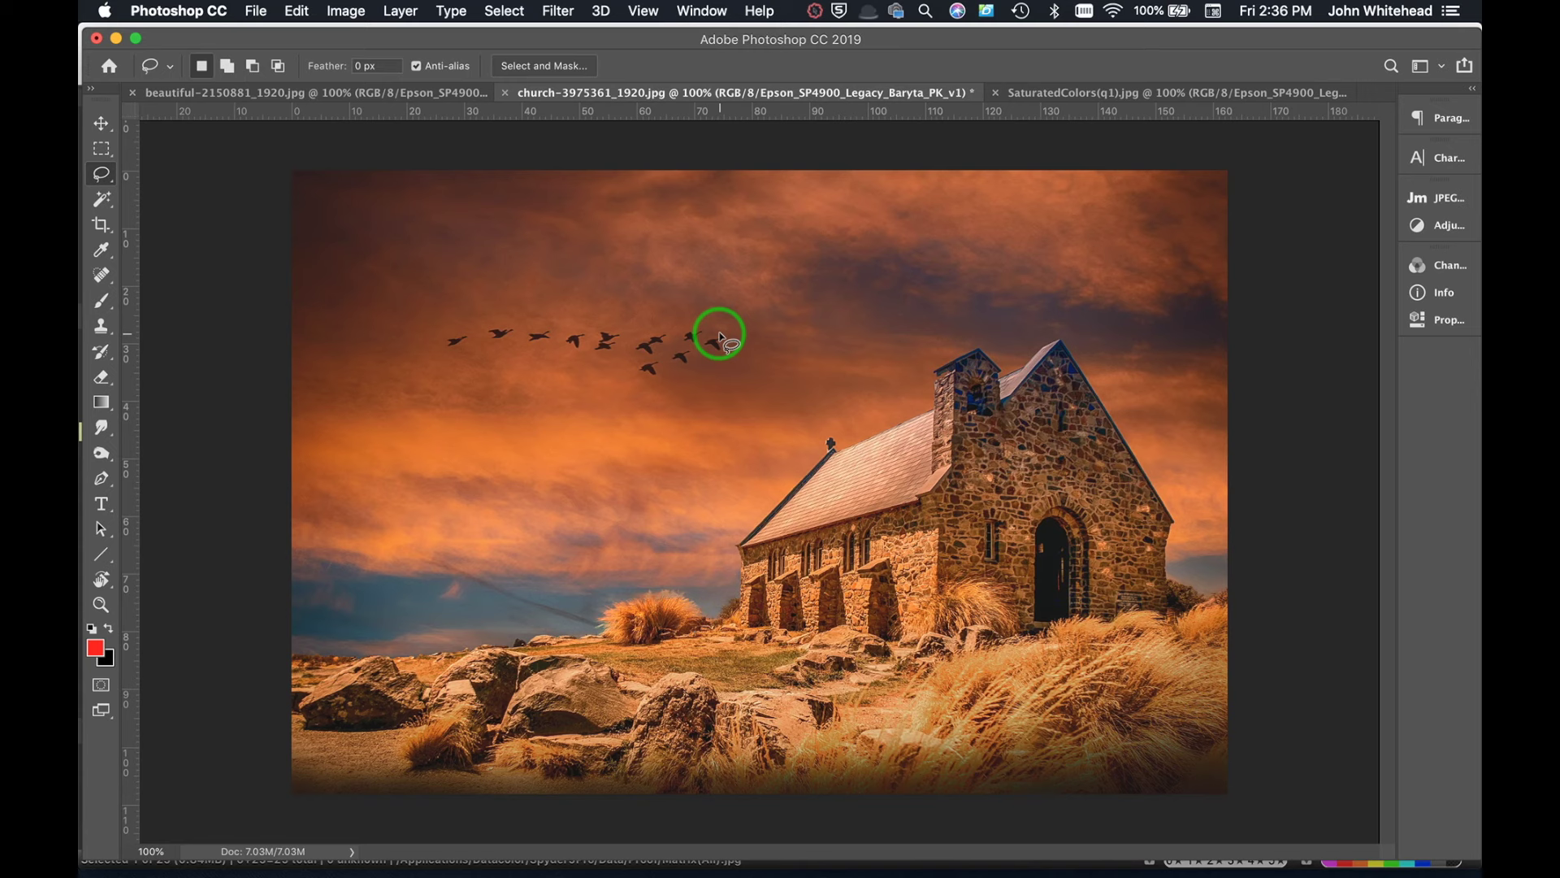
Turn off soft-proofing, then preview the photo with the Color Blindness - Protanopia-type proof setup.
{"action": "key", "text": "super+y"}
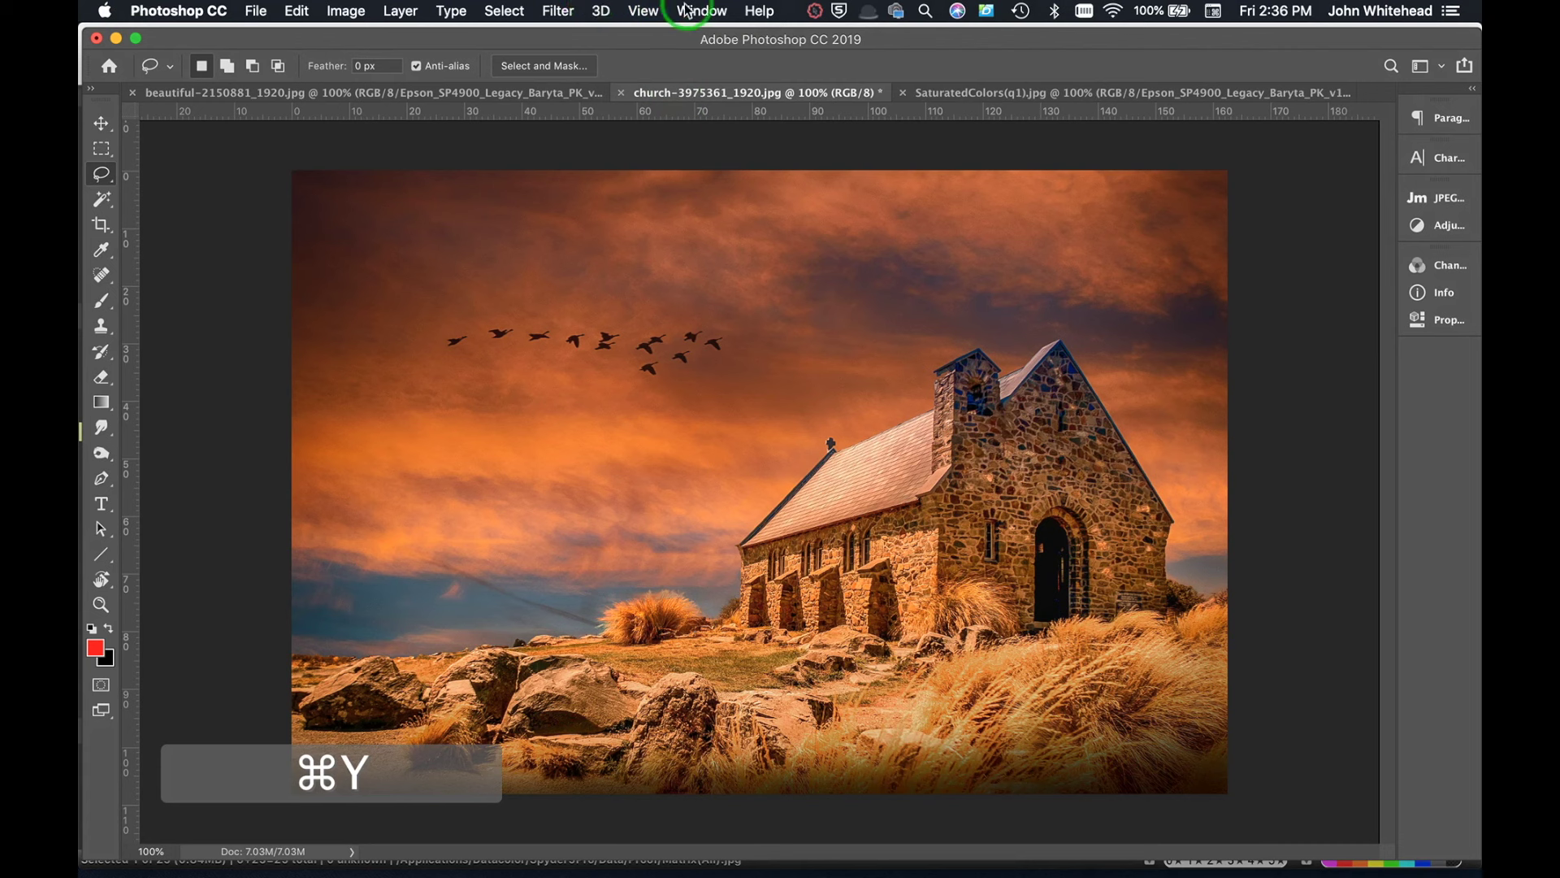
{"action": "left_click", "coordinate": [651, 16]}
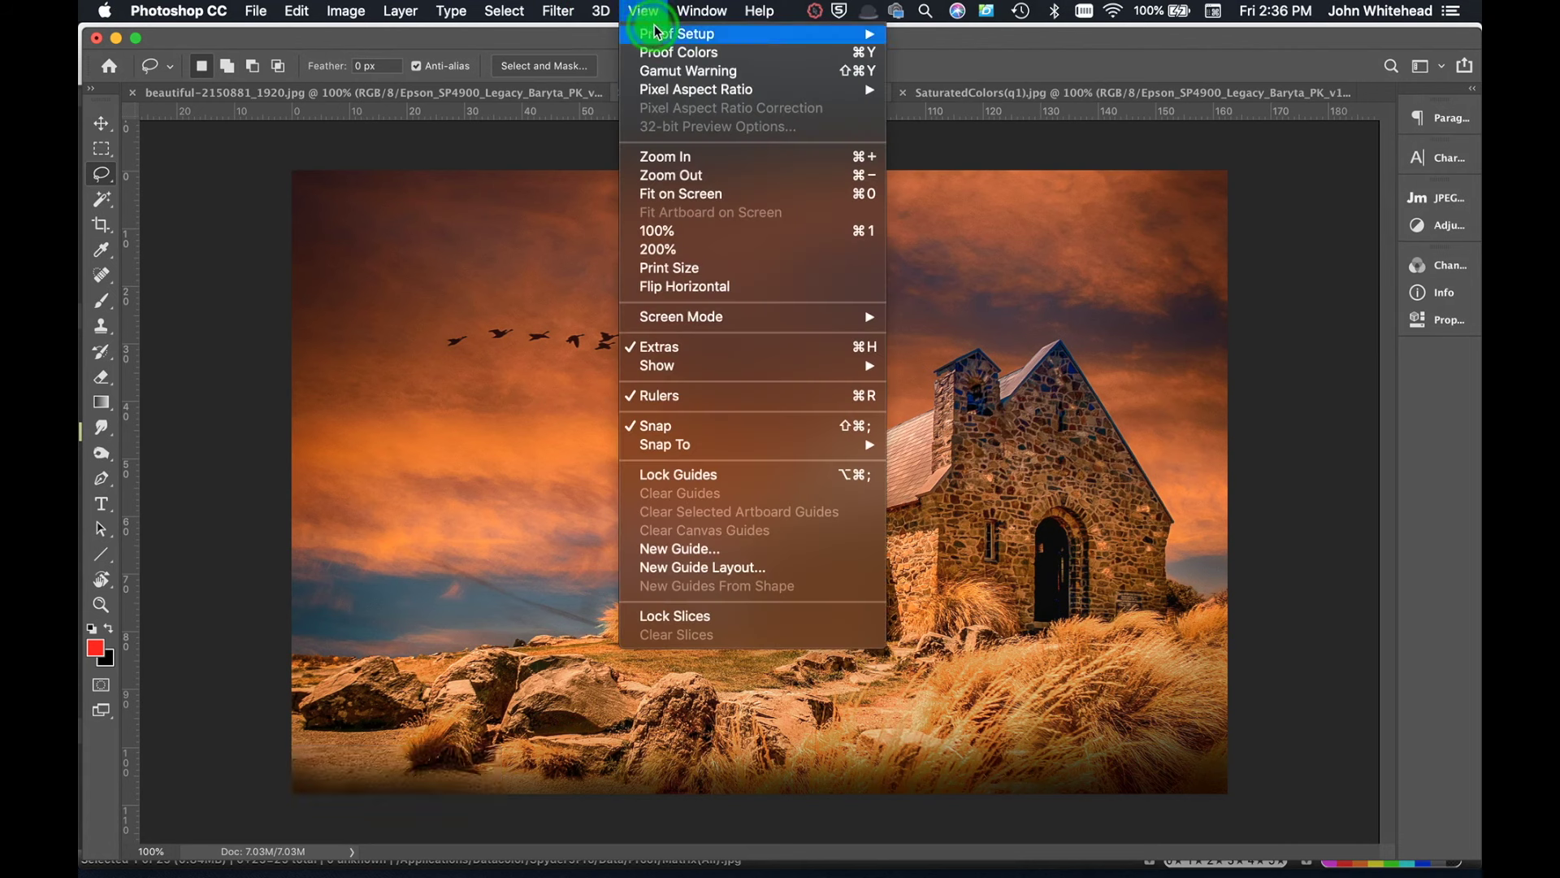
{"action": "left_click", "coordinate": [658, 36]}
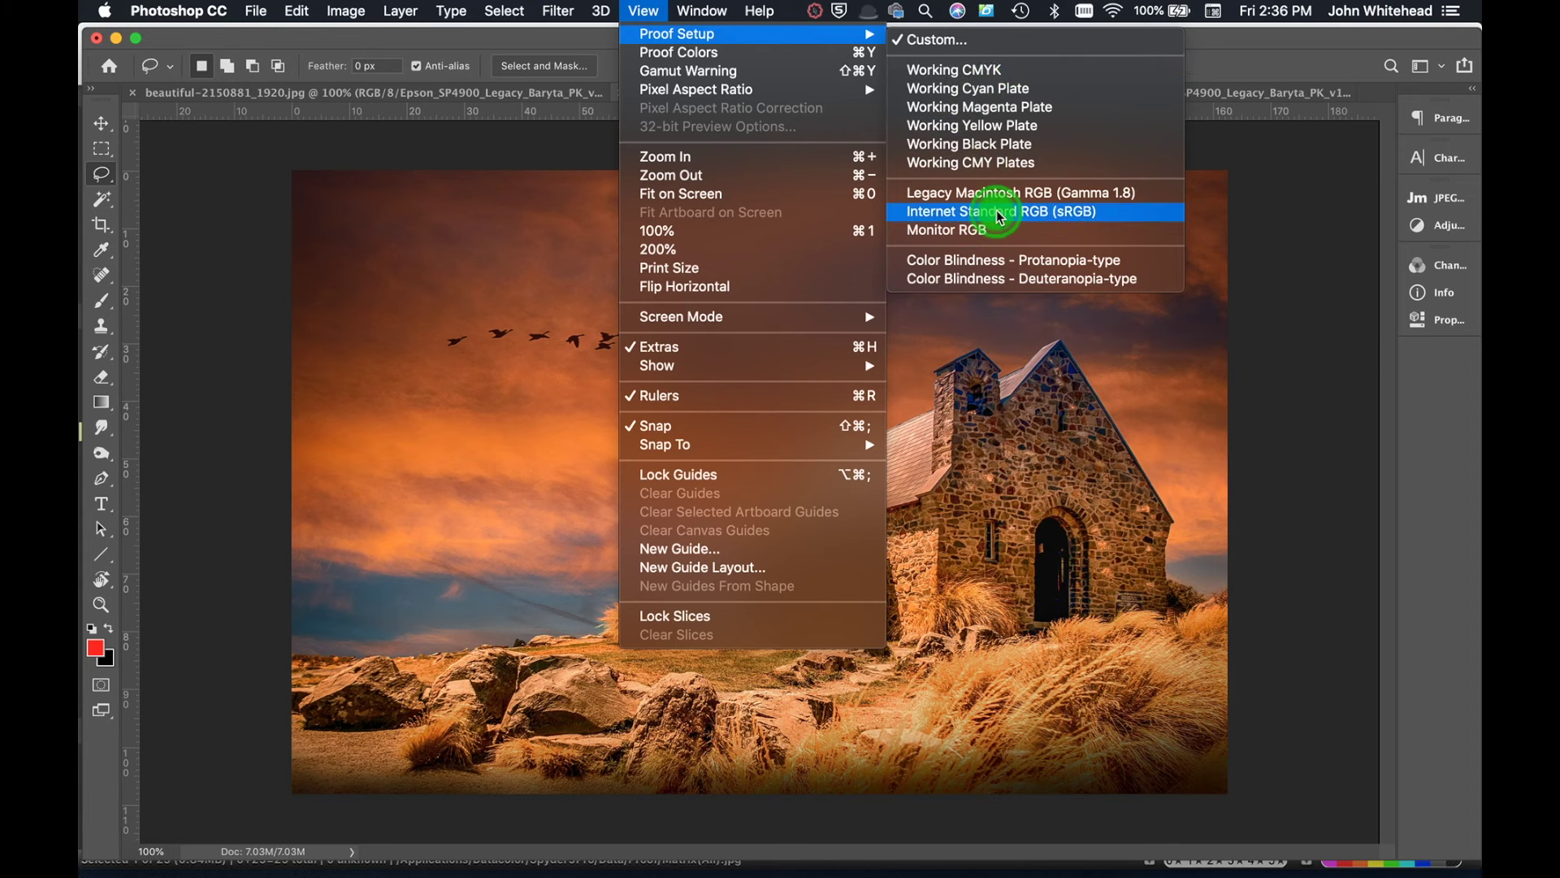
{"action": "left_click", "coordinate": [1022, 266]}
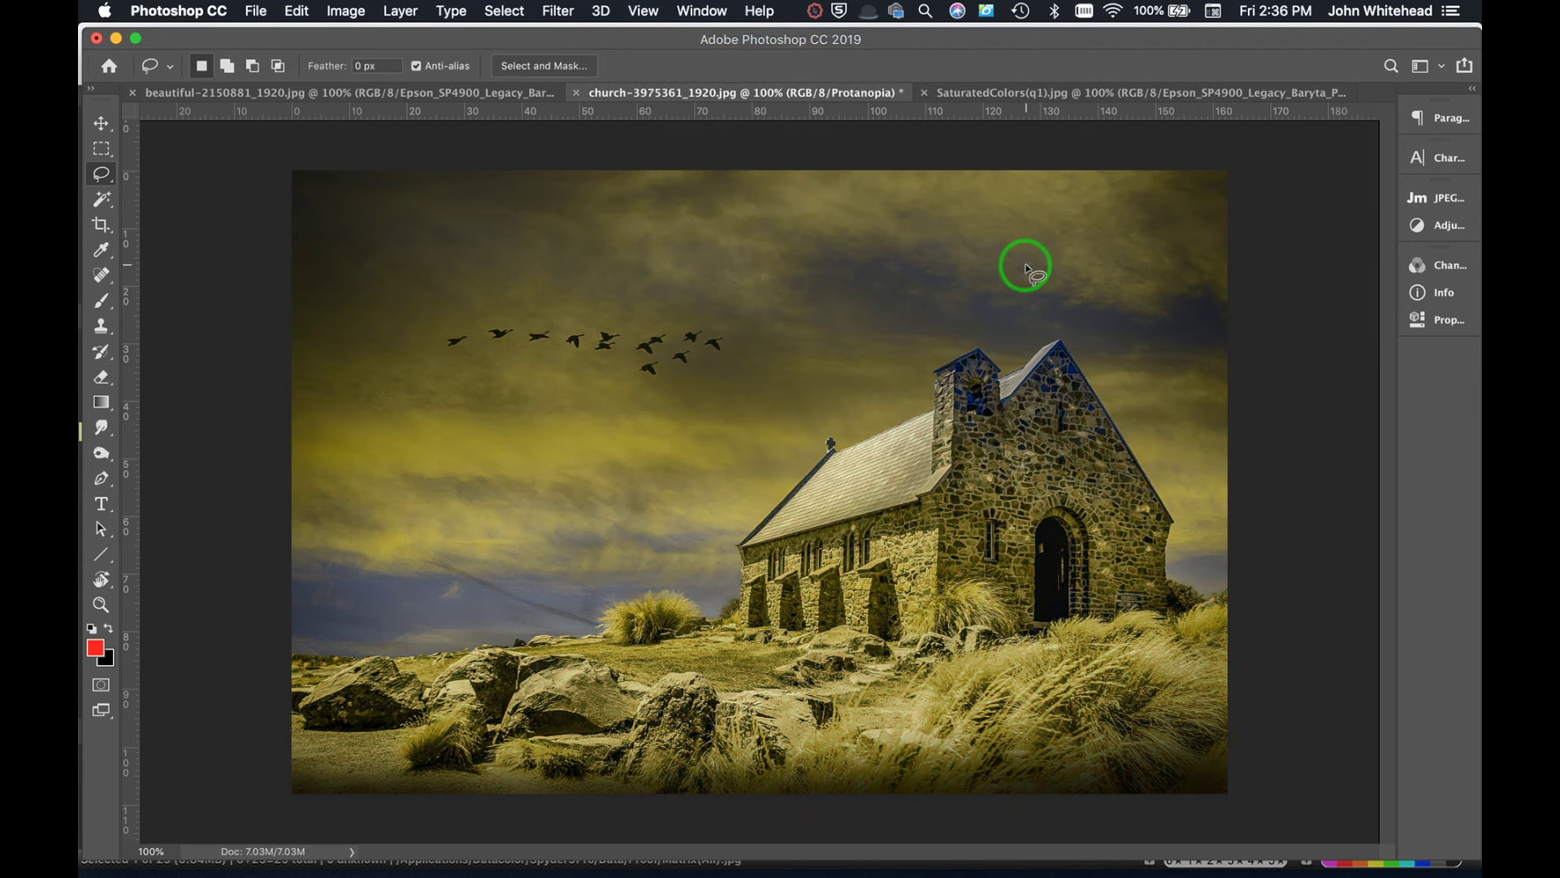
Open the Custom proof setup dialog and move it off the photo.
{"action": "left_click", "coordinate": [644, 10]}
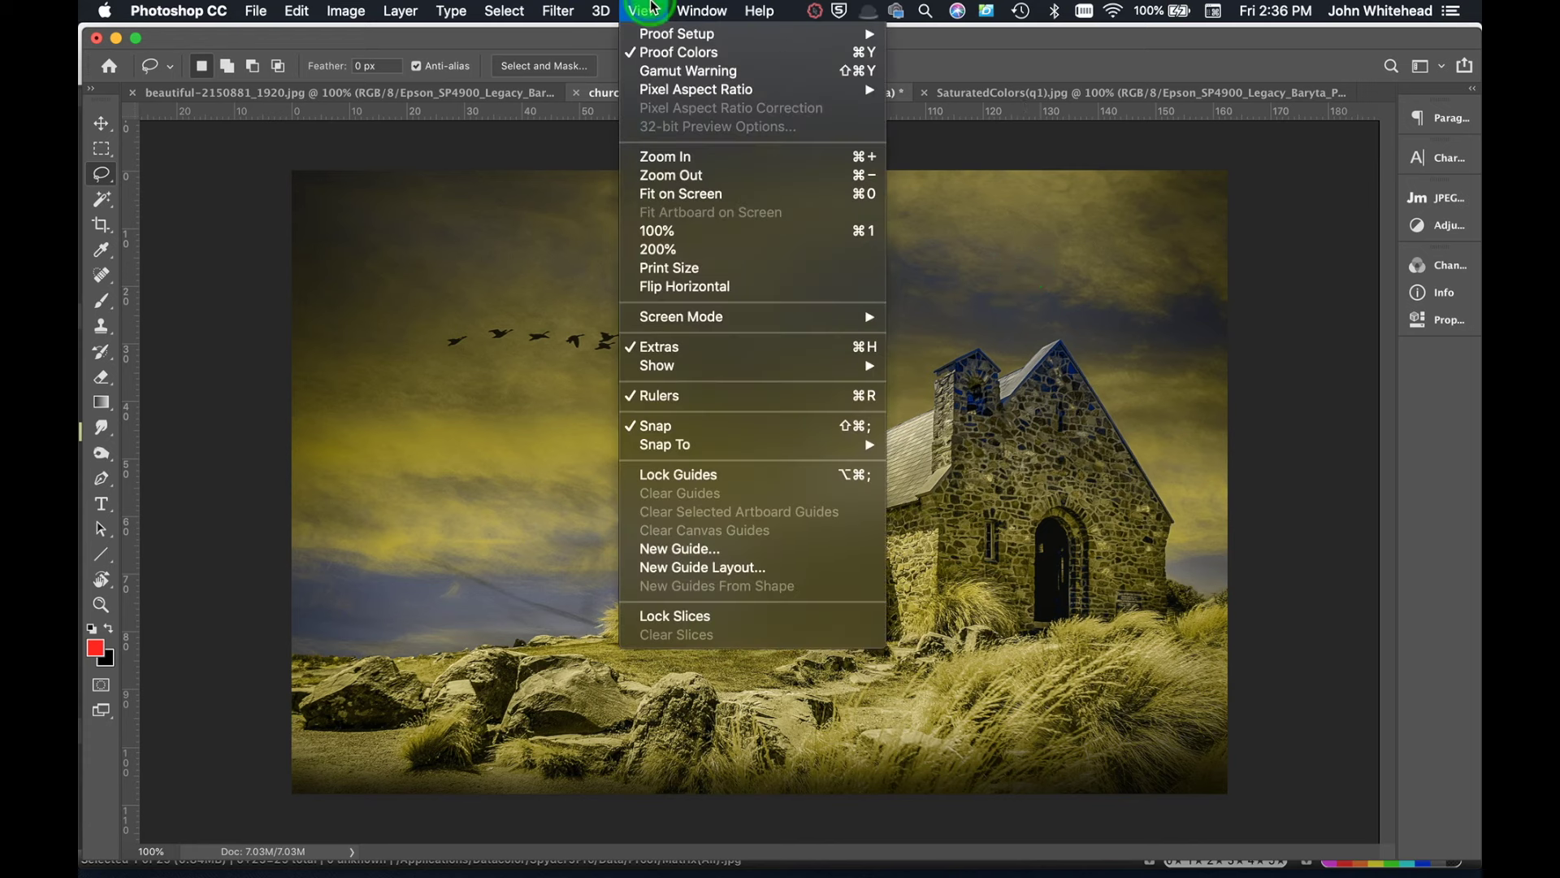
{"action": "mouse_move", "coordinate": [673, 33]}
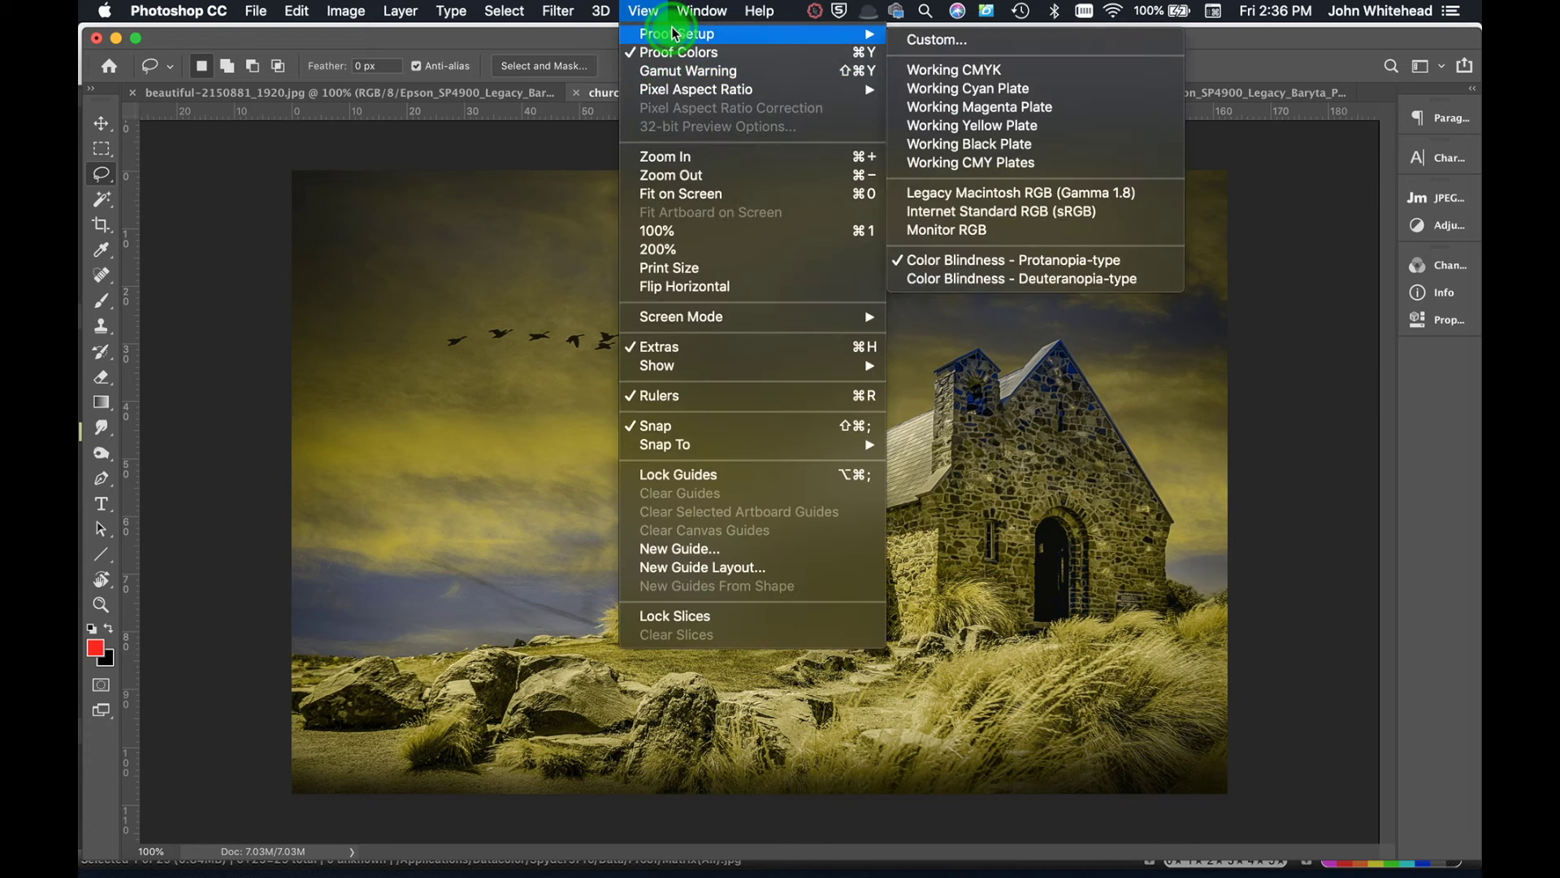
{"action": "left_click", "coordinate": [995, 39]}
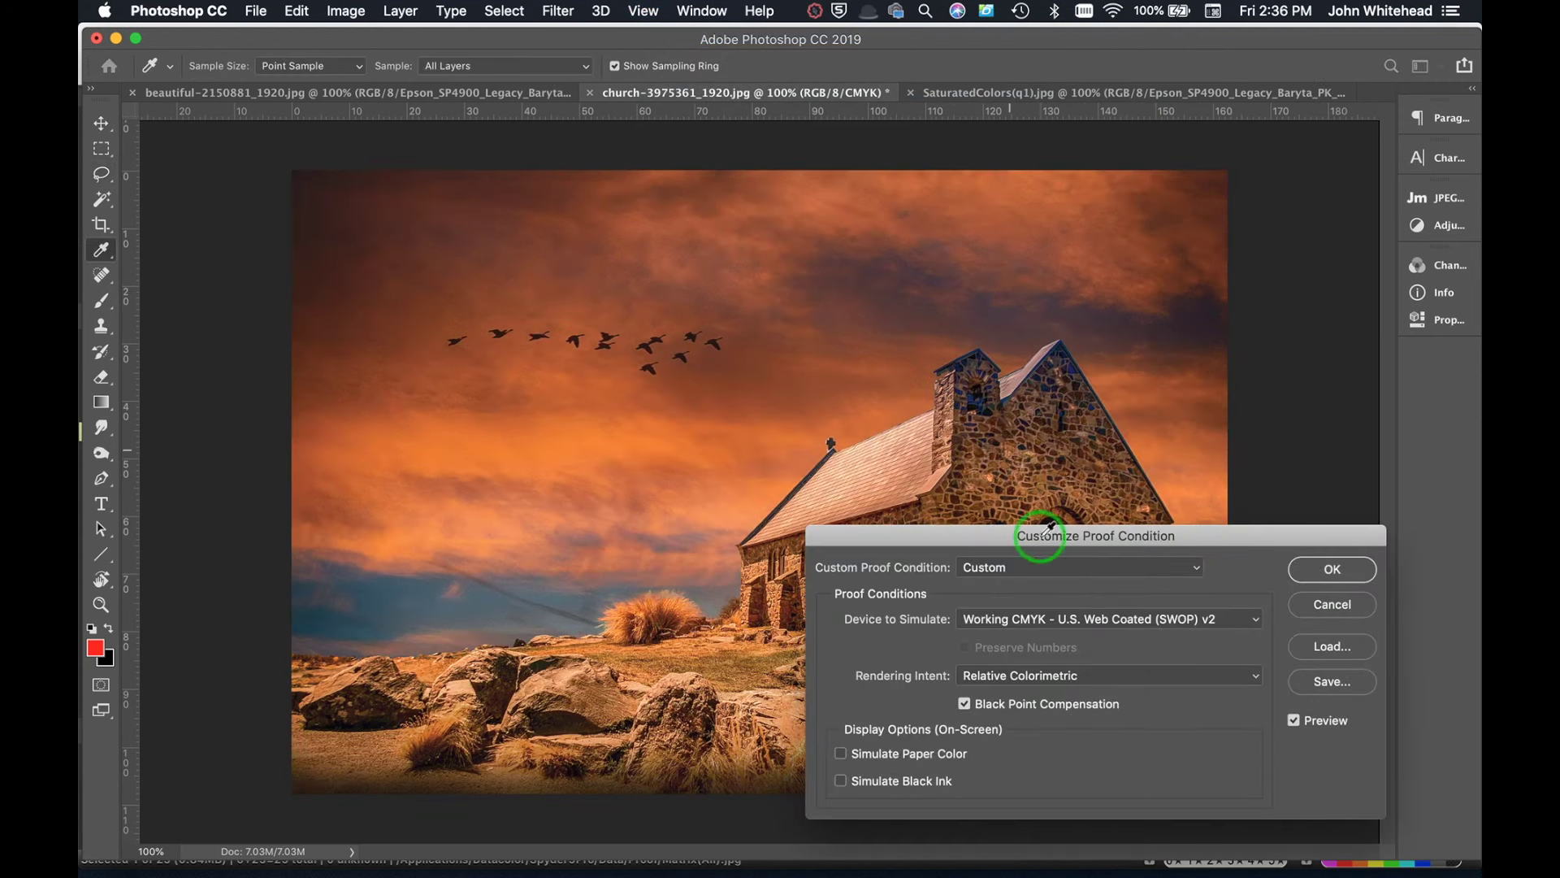
{"action": "left_click_drag", "start_coordinate": [1048, 526], "coordinate": [971, 91]}
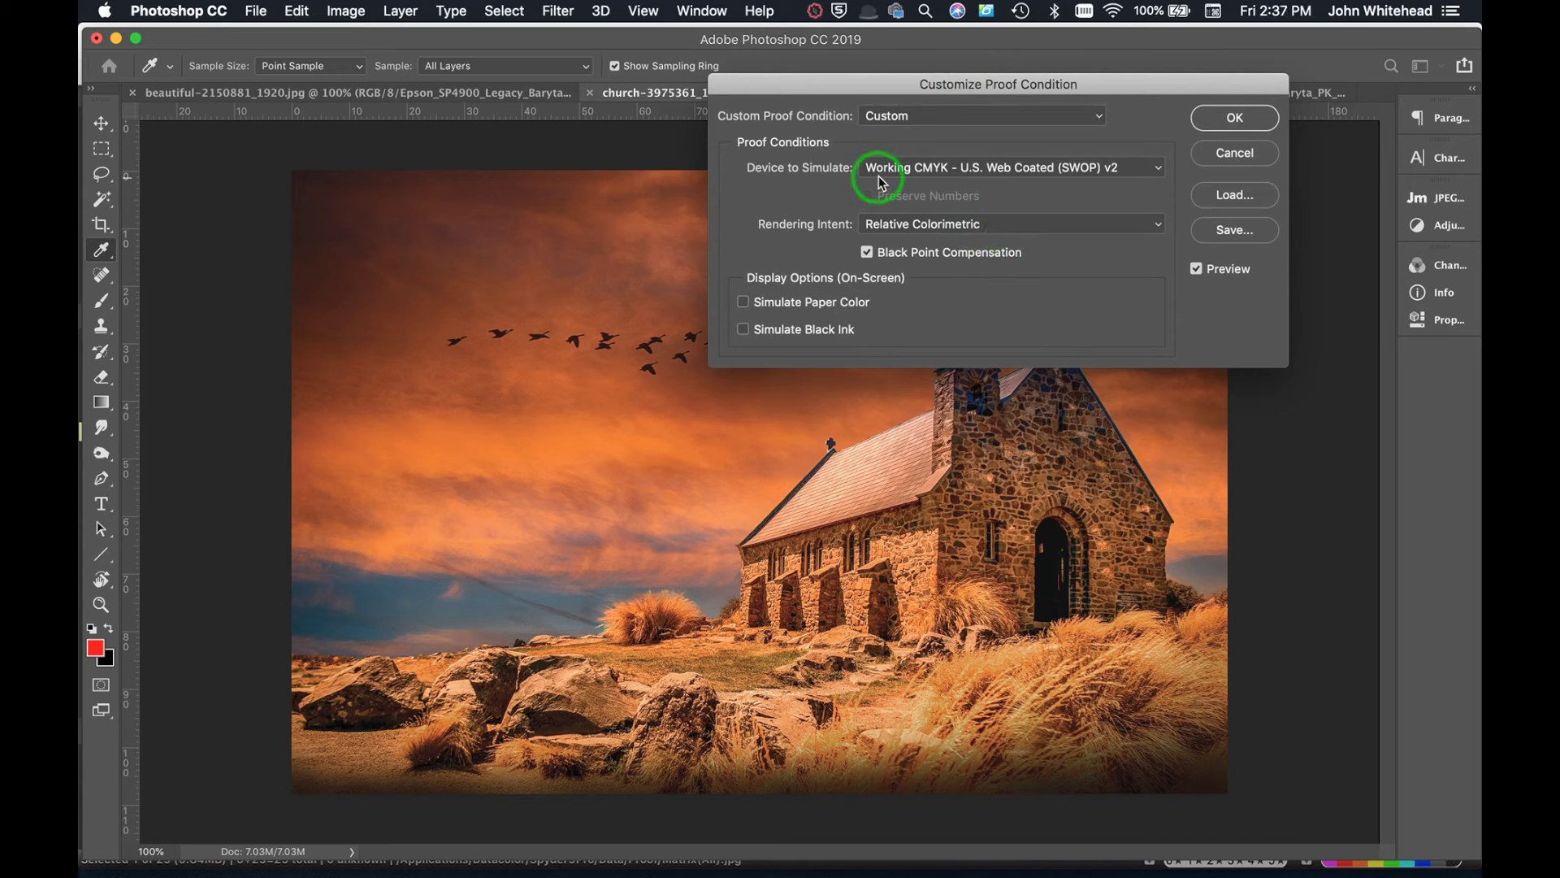
Set Device to Simulate to Epson_SP4900_Legacy_Baryta_PK_v1 in Customize Proof Condition.
{"action": "left_click", "coordinate": [1027, 170]}
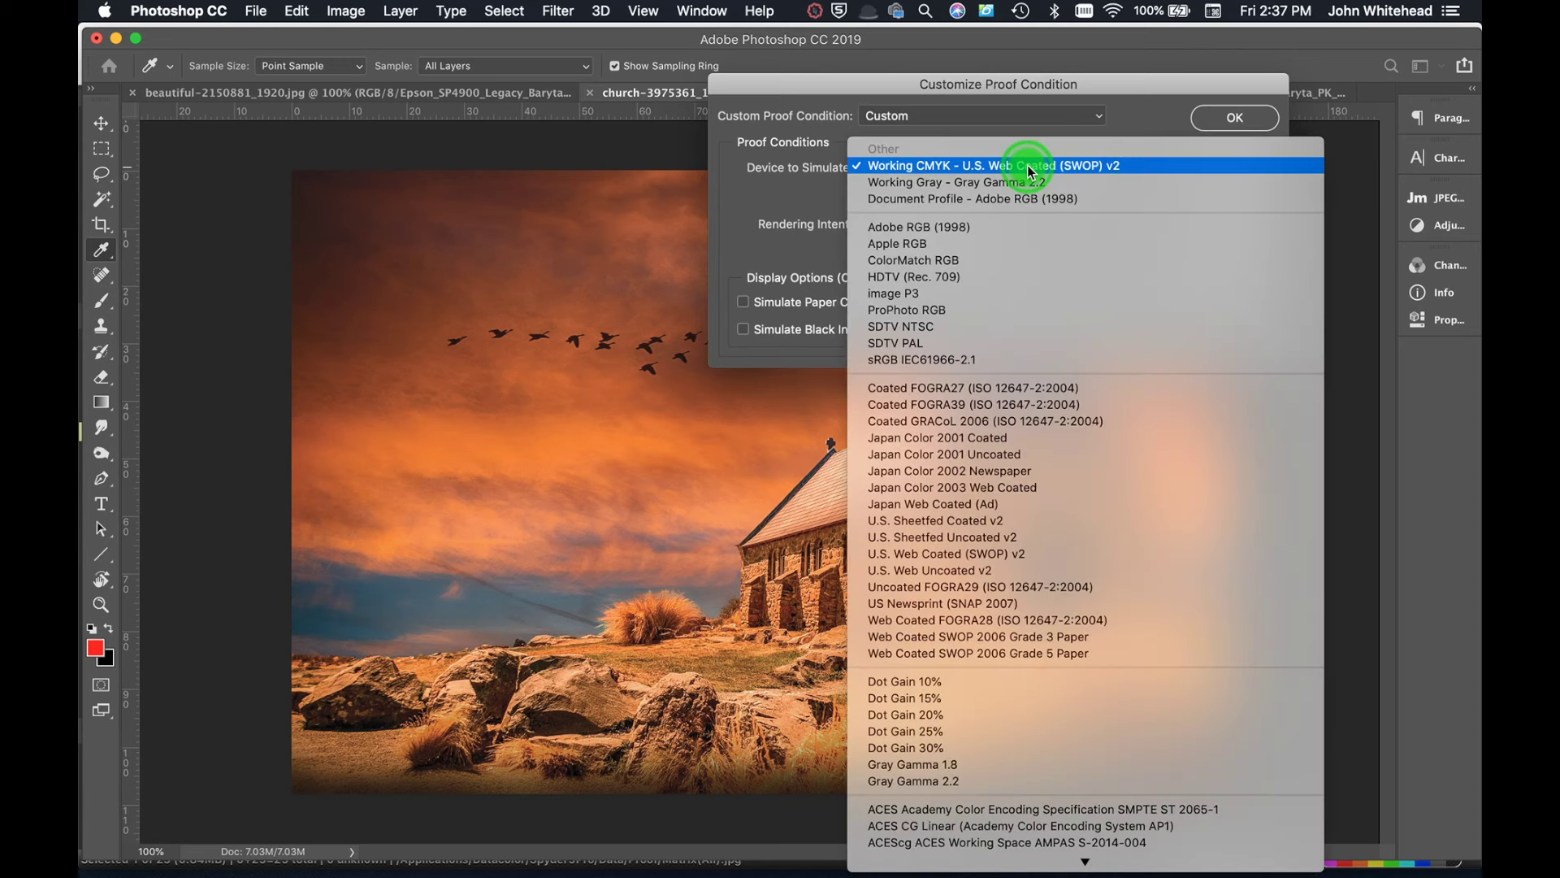
{"action": "mouse_move", "coordinate": [993, 862]}
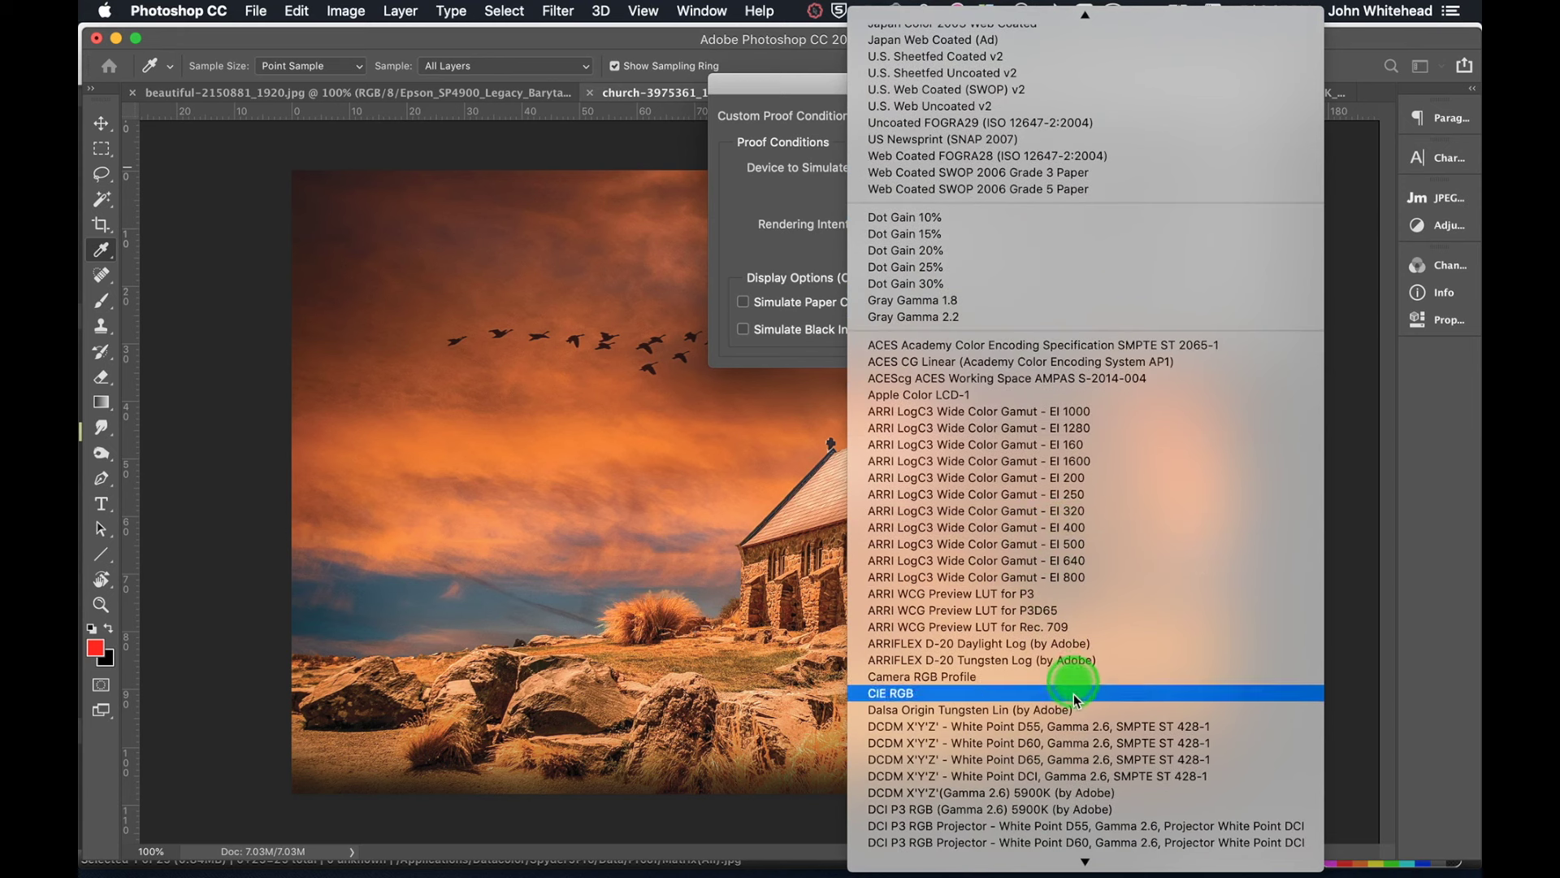
{"action": "mouse_move", "coordinate": [1040, 861]}
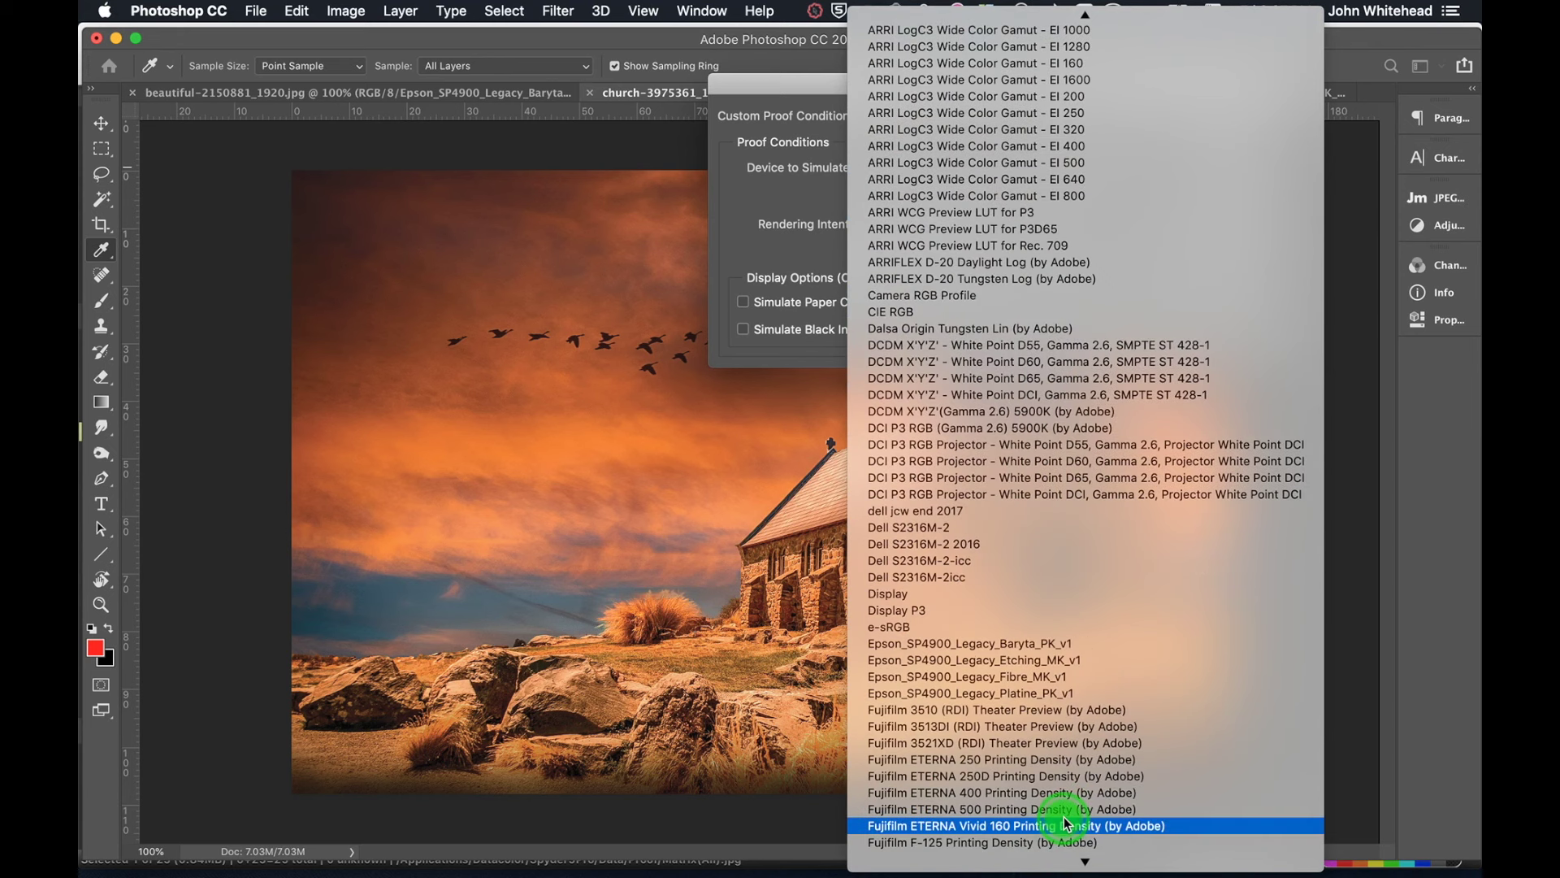
{"action": "left_click", "coordinate": [1068, 642]}
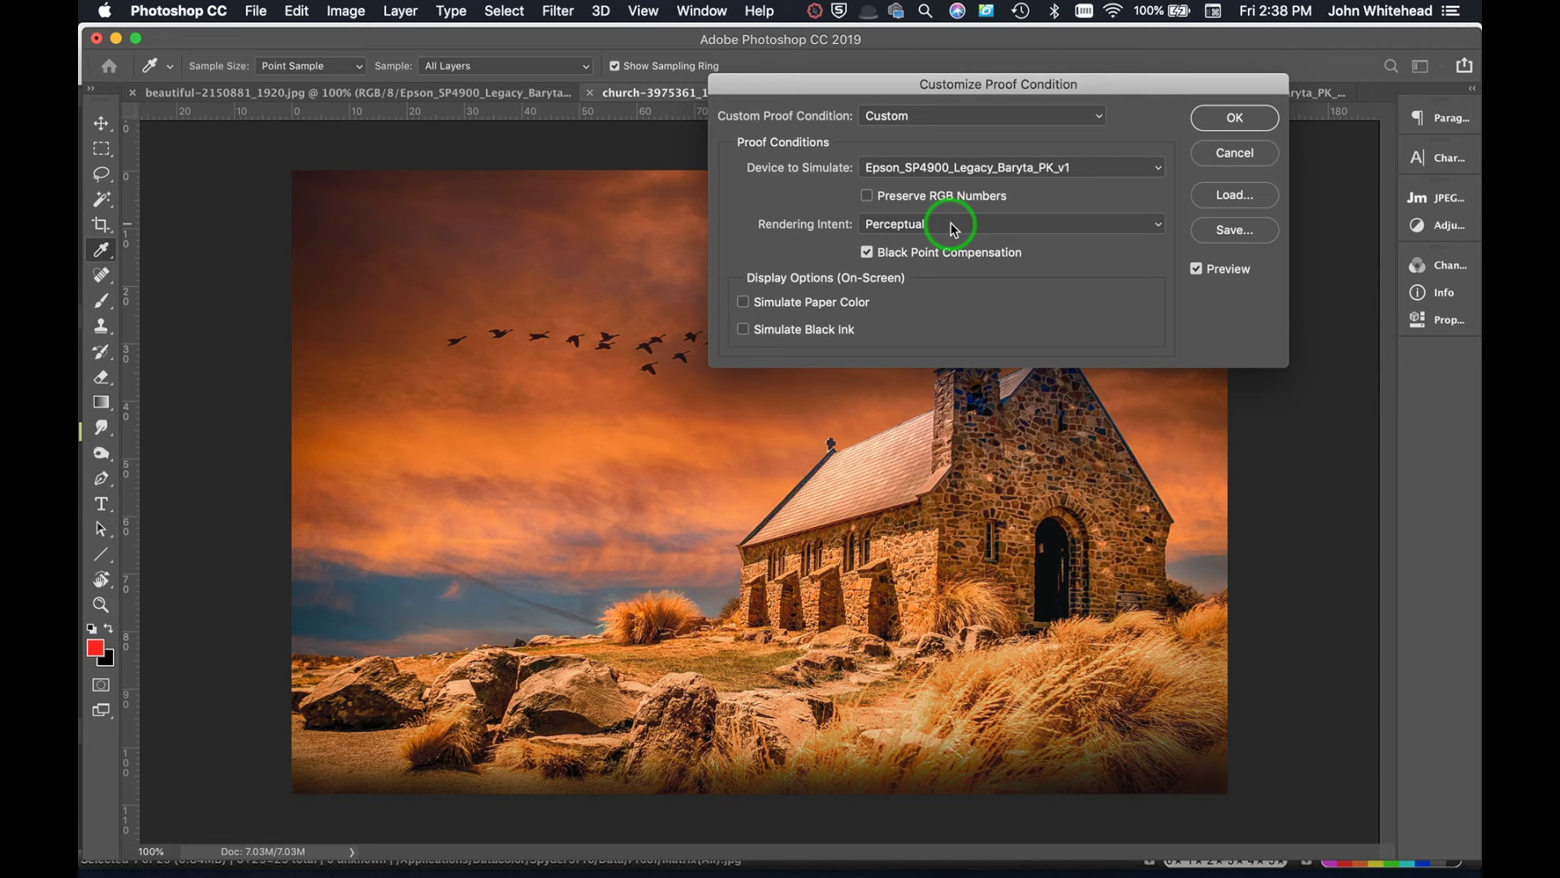
Compare the Perceptual, Saturation, Relative Colorimetric and Absolute Colorimetric rendering intents in the proof.
{"action": "left_click", "coordinate": [953, 226]}
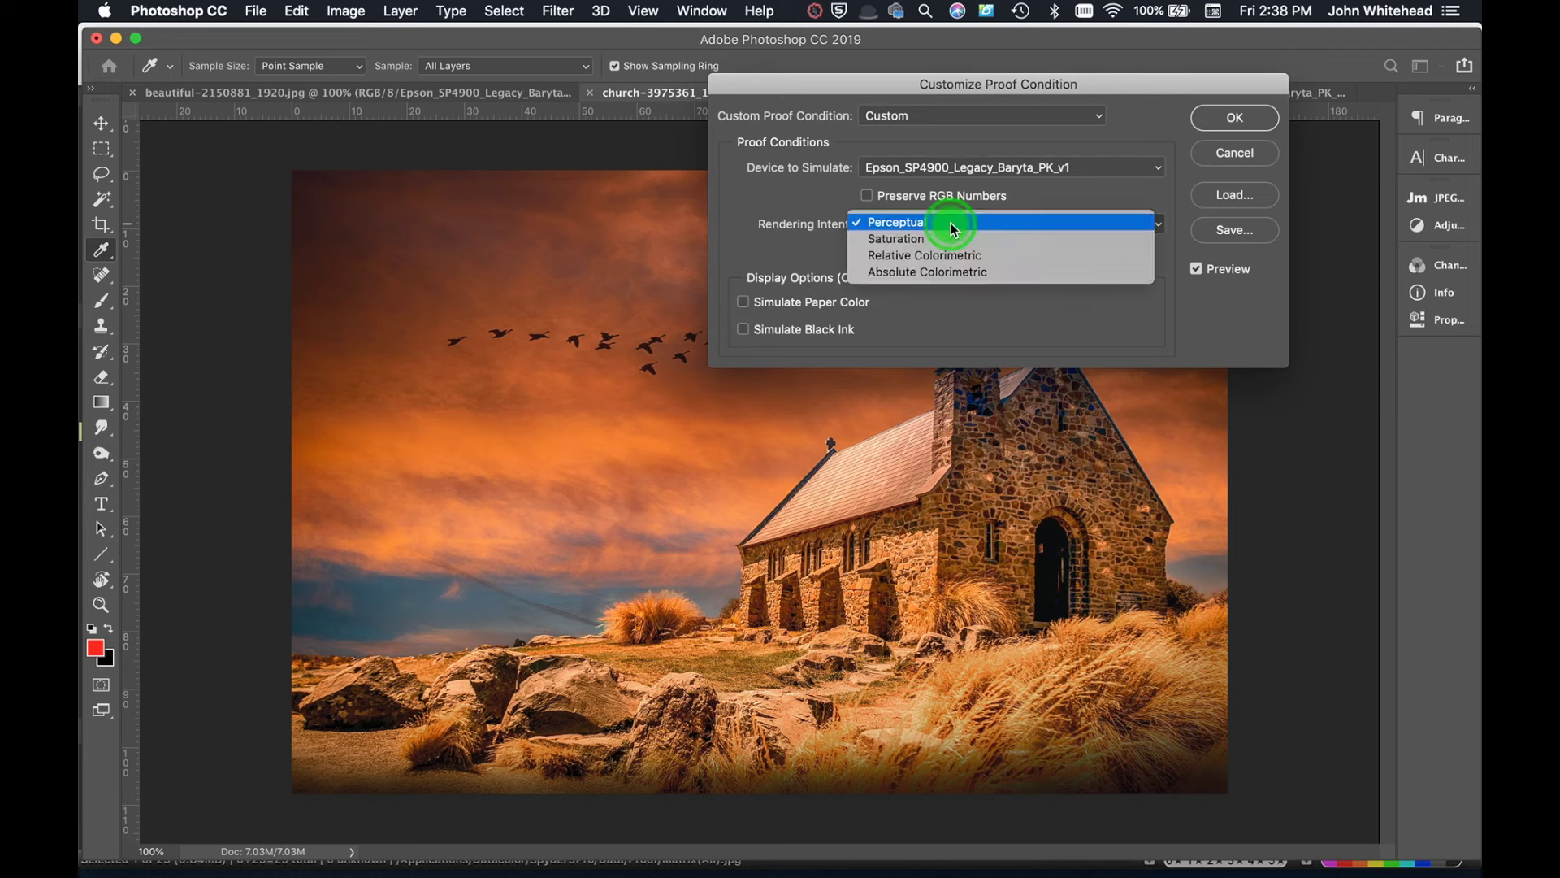
{"action": "left_click", "coordinate": [950, 222]}
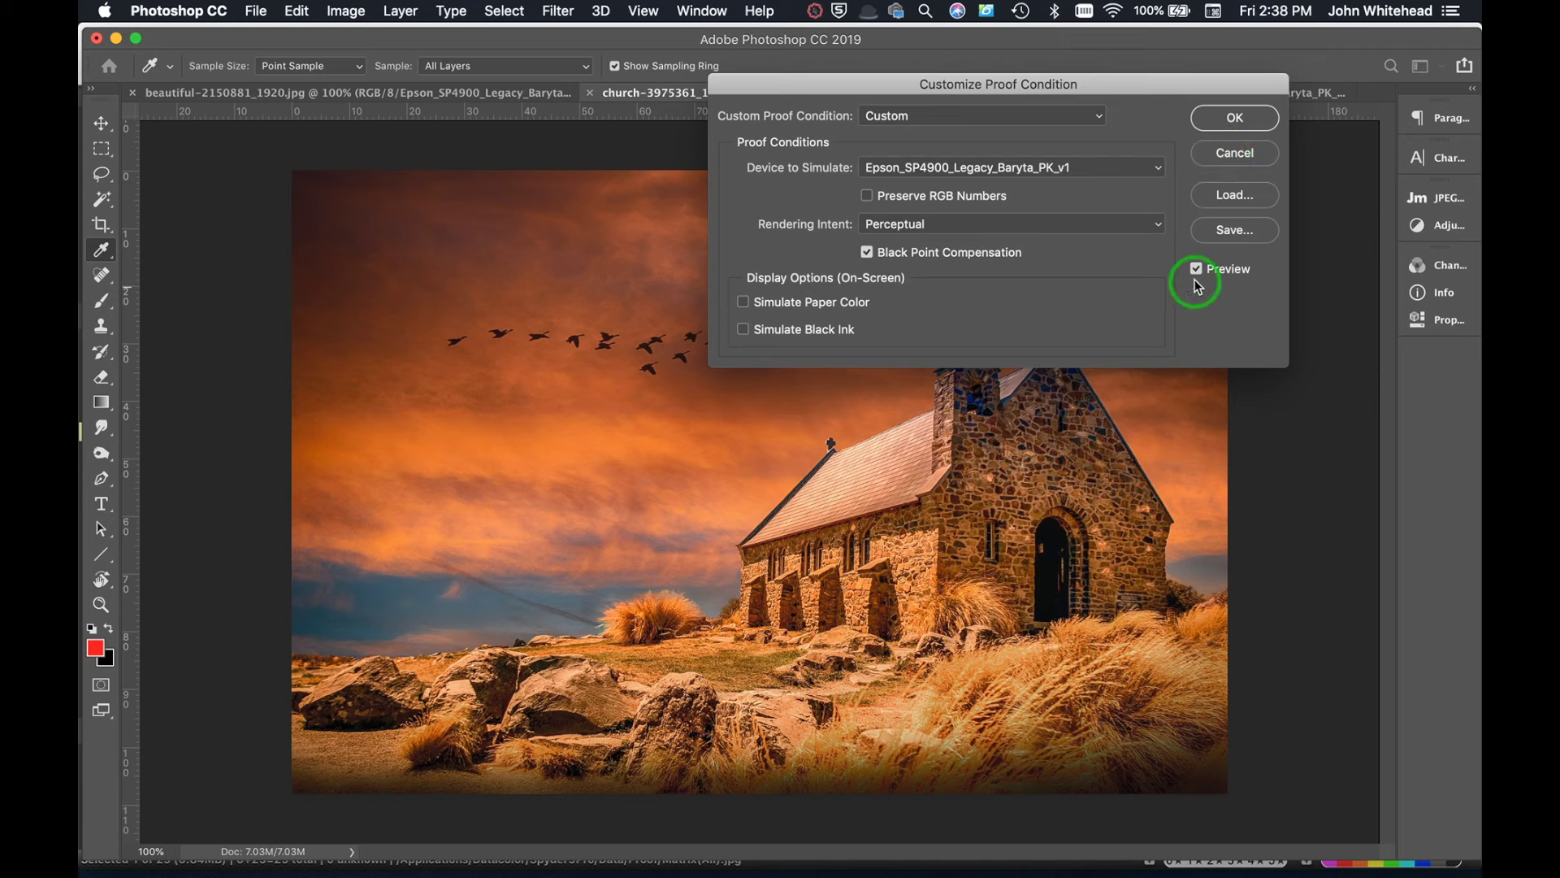
{"action": "left_click", "coordinate": [939, 224]}
{"action": "left_click", "coordinate": [939, 236]}
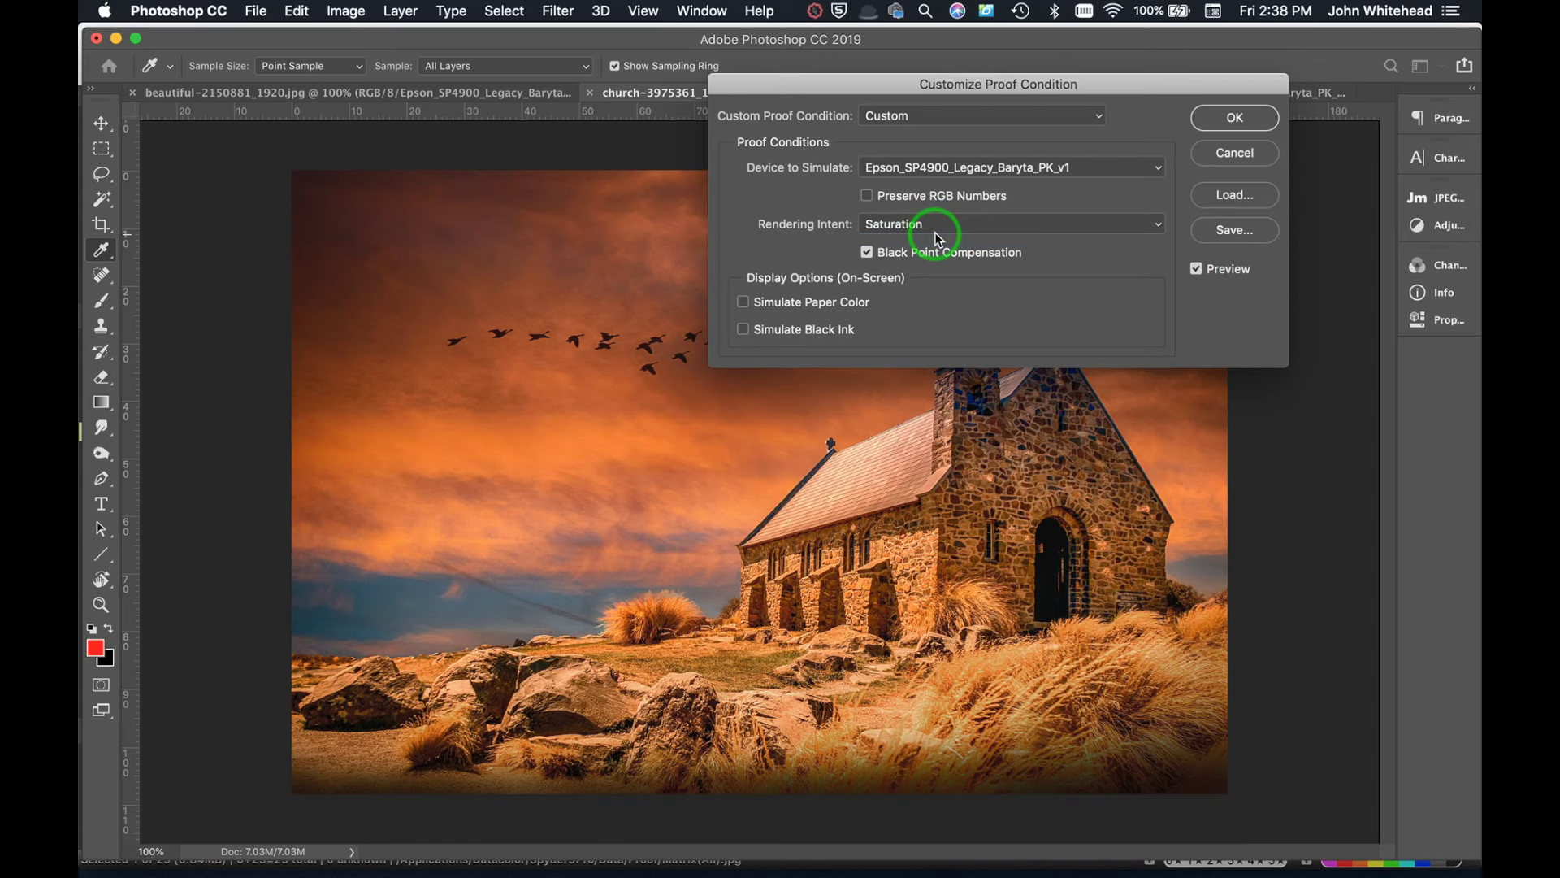
{"action": "left_click", "coordinate": [887, 225]}
{"action": "left_click", "coordinate": [894, 238]}
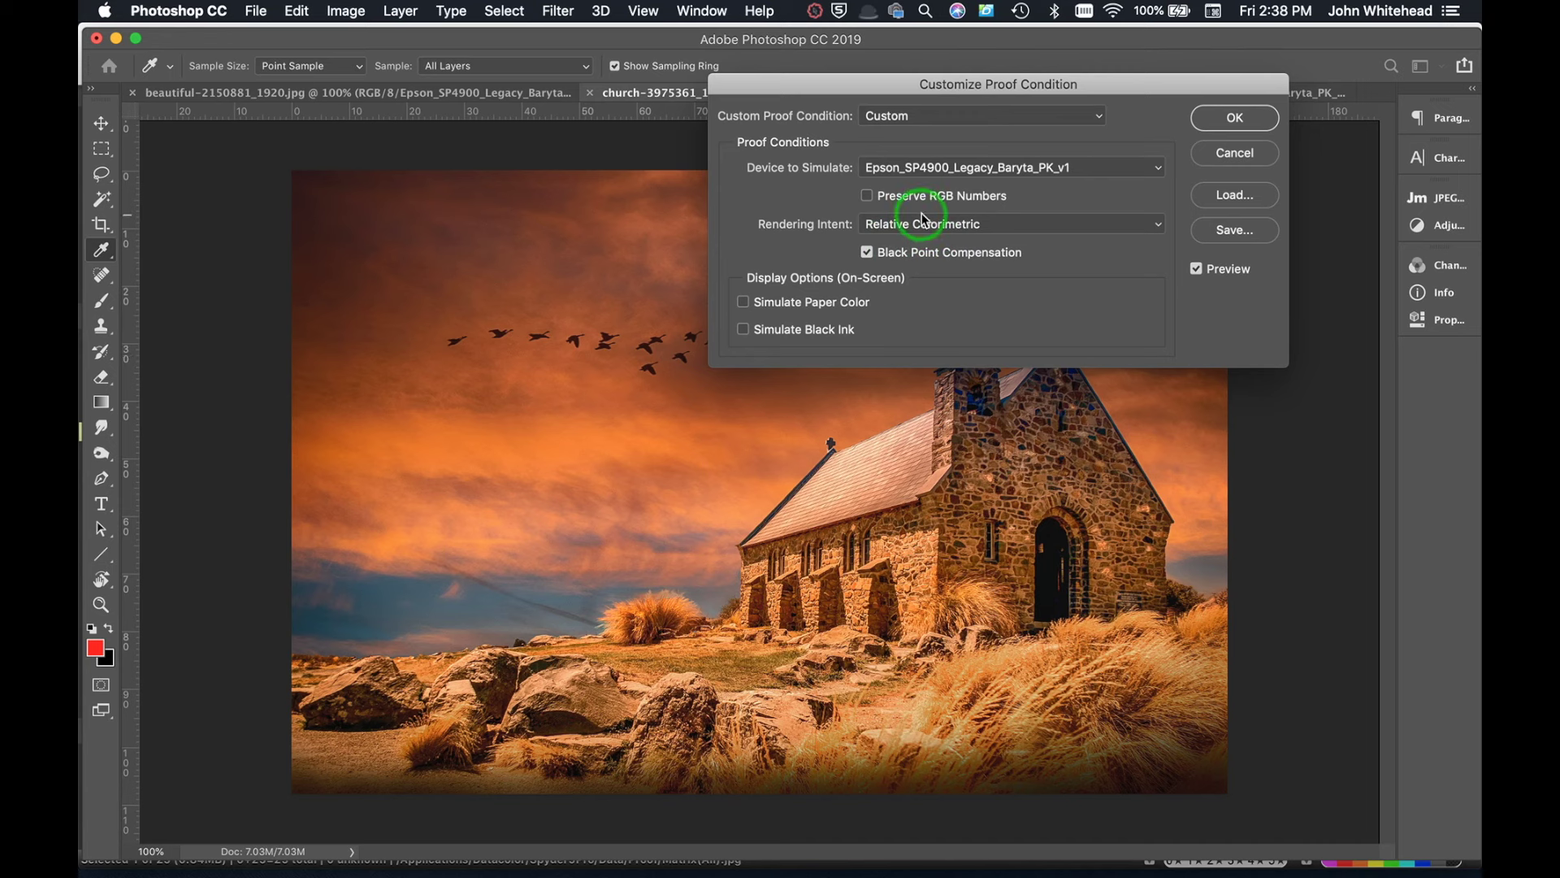
{"action": "left_click", "coordinate": [923, 225]}
{"action": "left_click", "coordinate": [921, 236]}
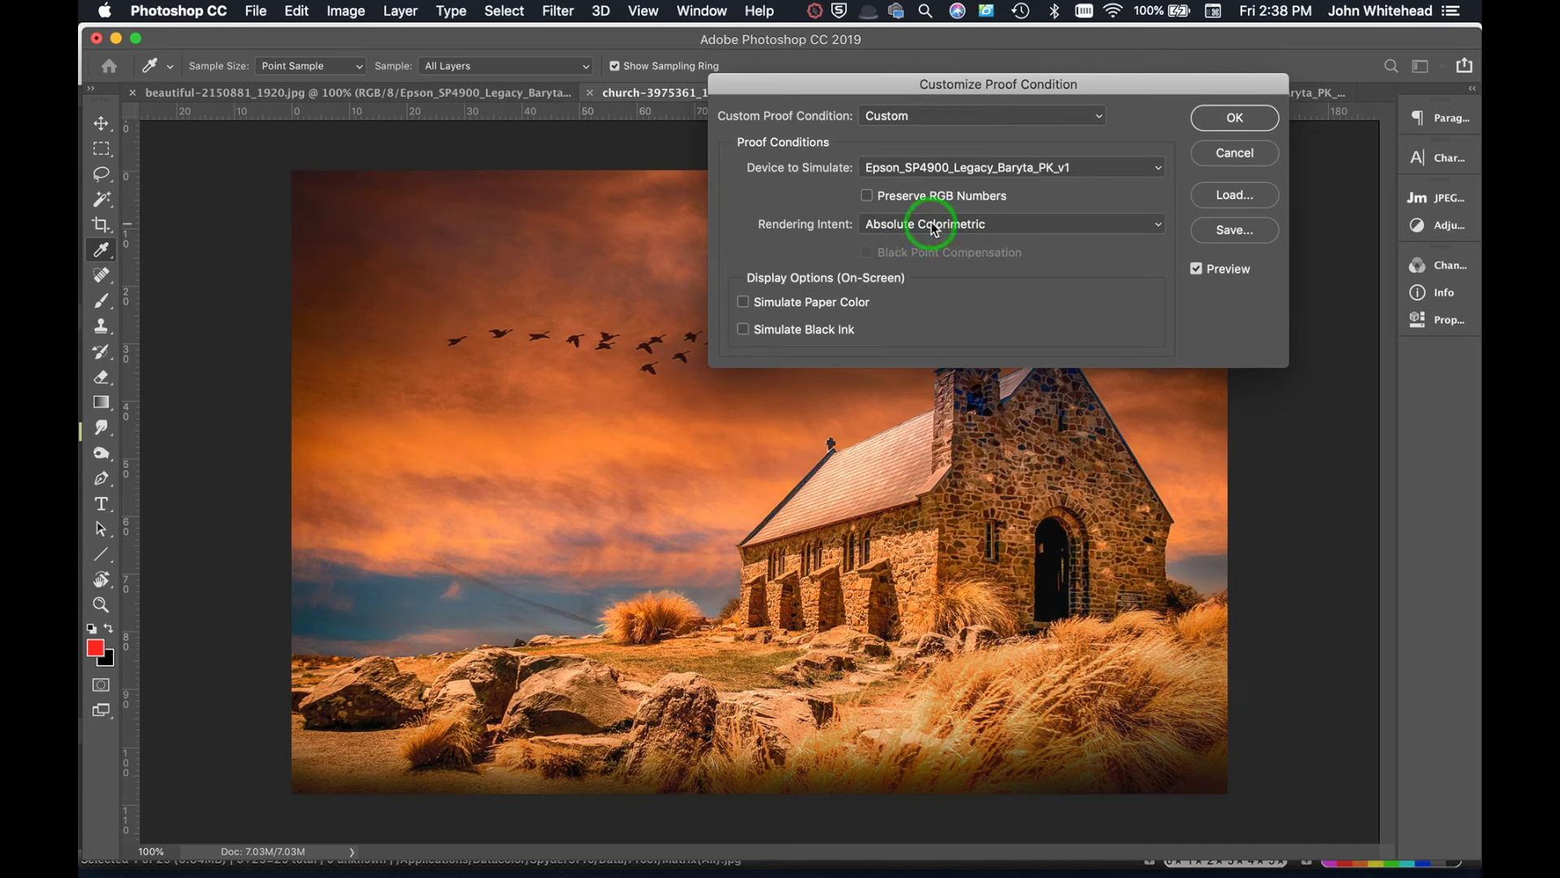
Settle on Relative Colorimetric rendering intent with Black Point Compensation turned off.
{"action": "left_click", "coordinate": [934, 230]}
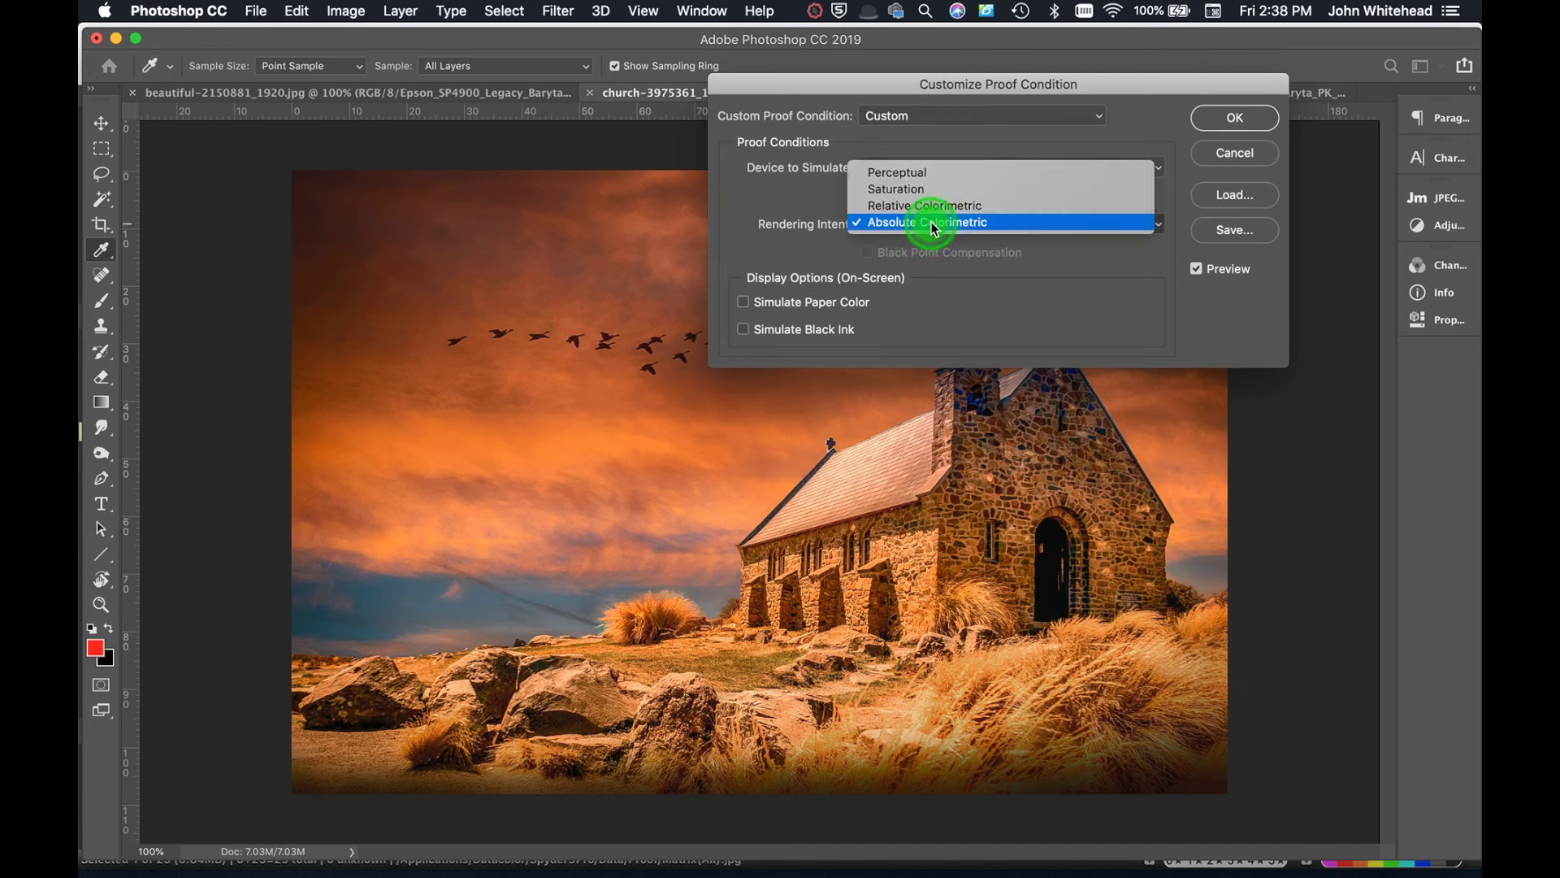
{"action": "left_click", "coordinate": [934, 174]}
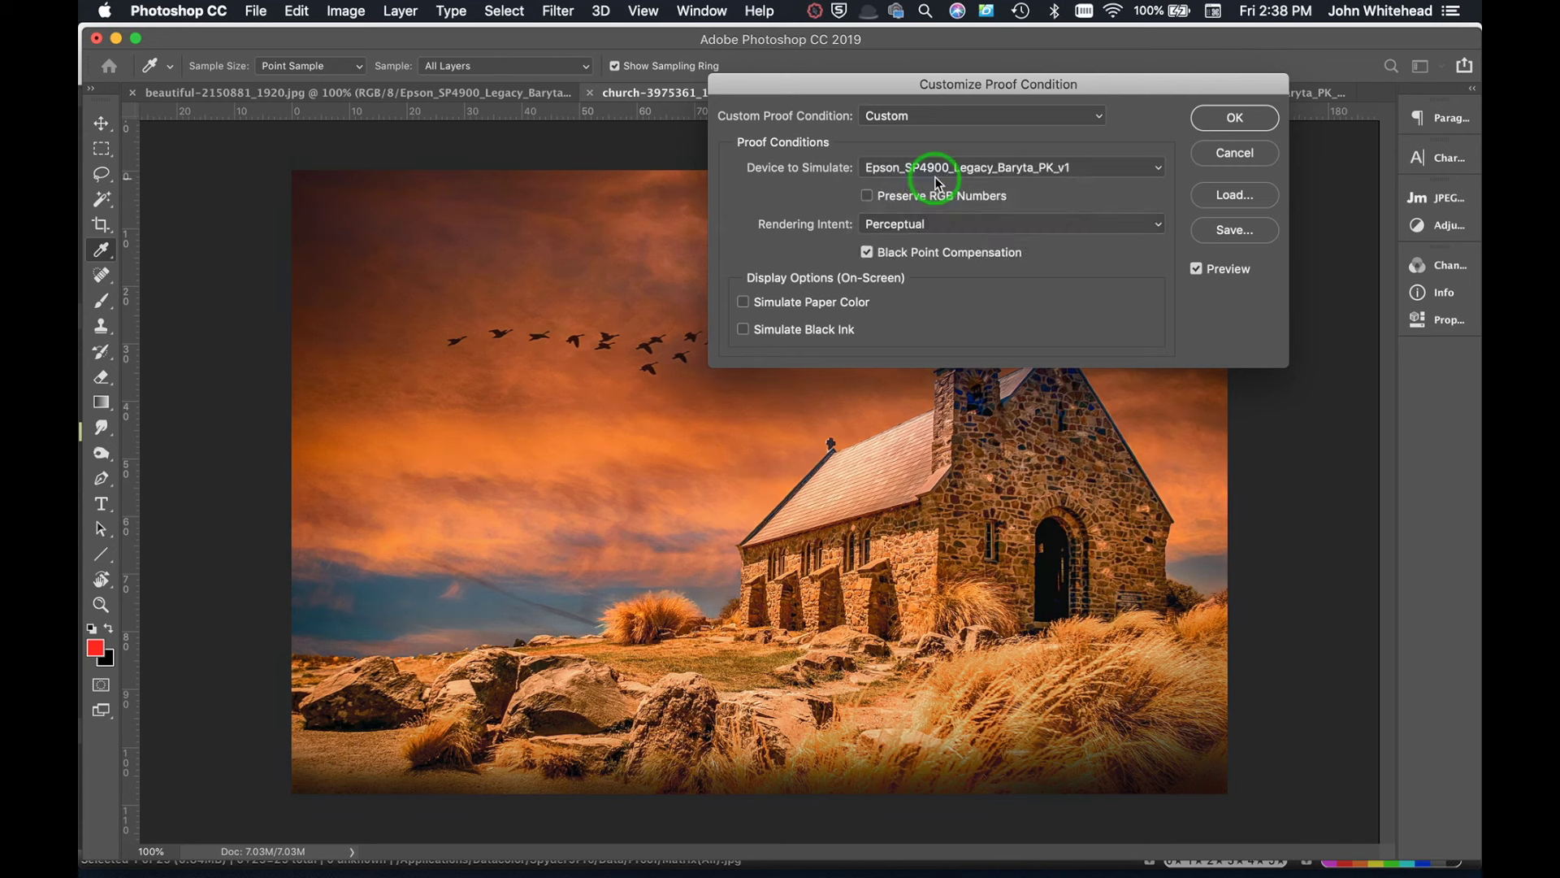
{"action": "left_click", "coordinate": [933, 228]}
{"action": "left_click", "coordinate": [933, 257]}
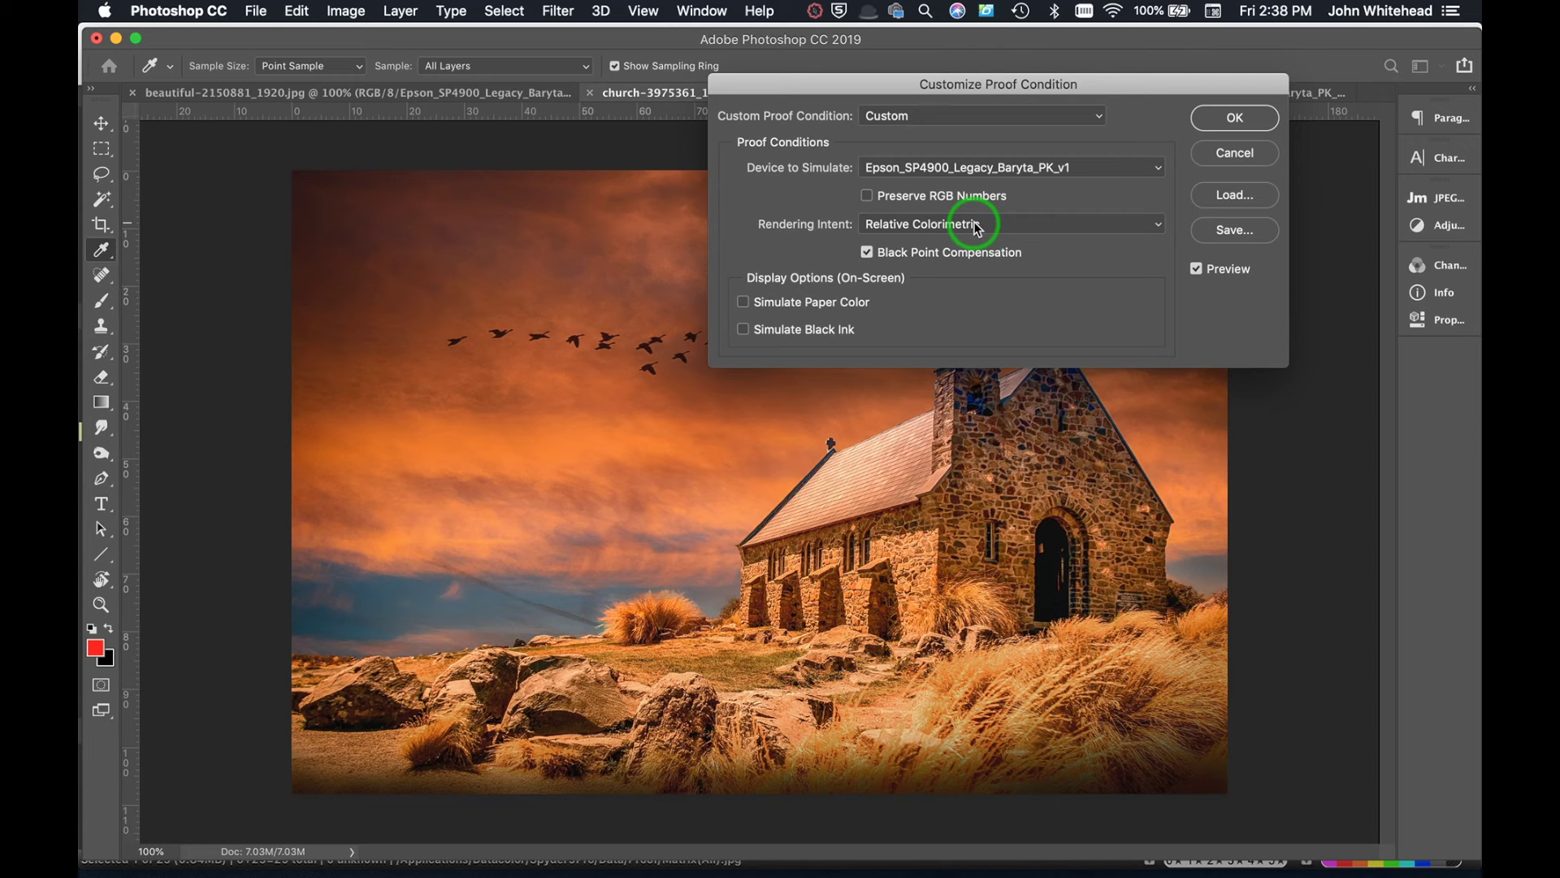
{"action": "left_click", "coordinate": [867, 252]}
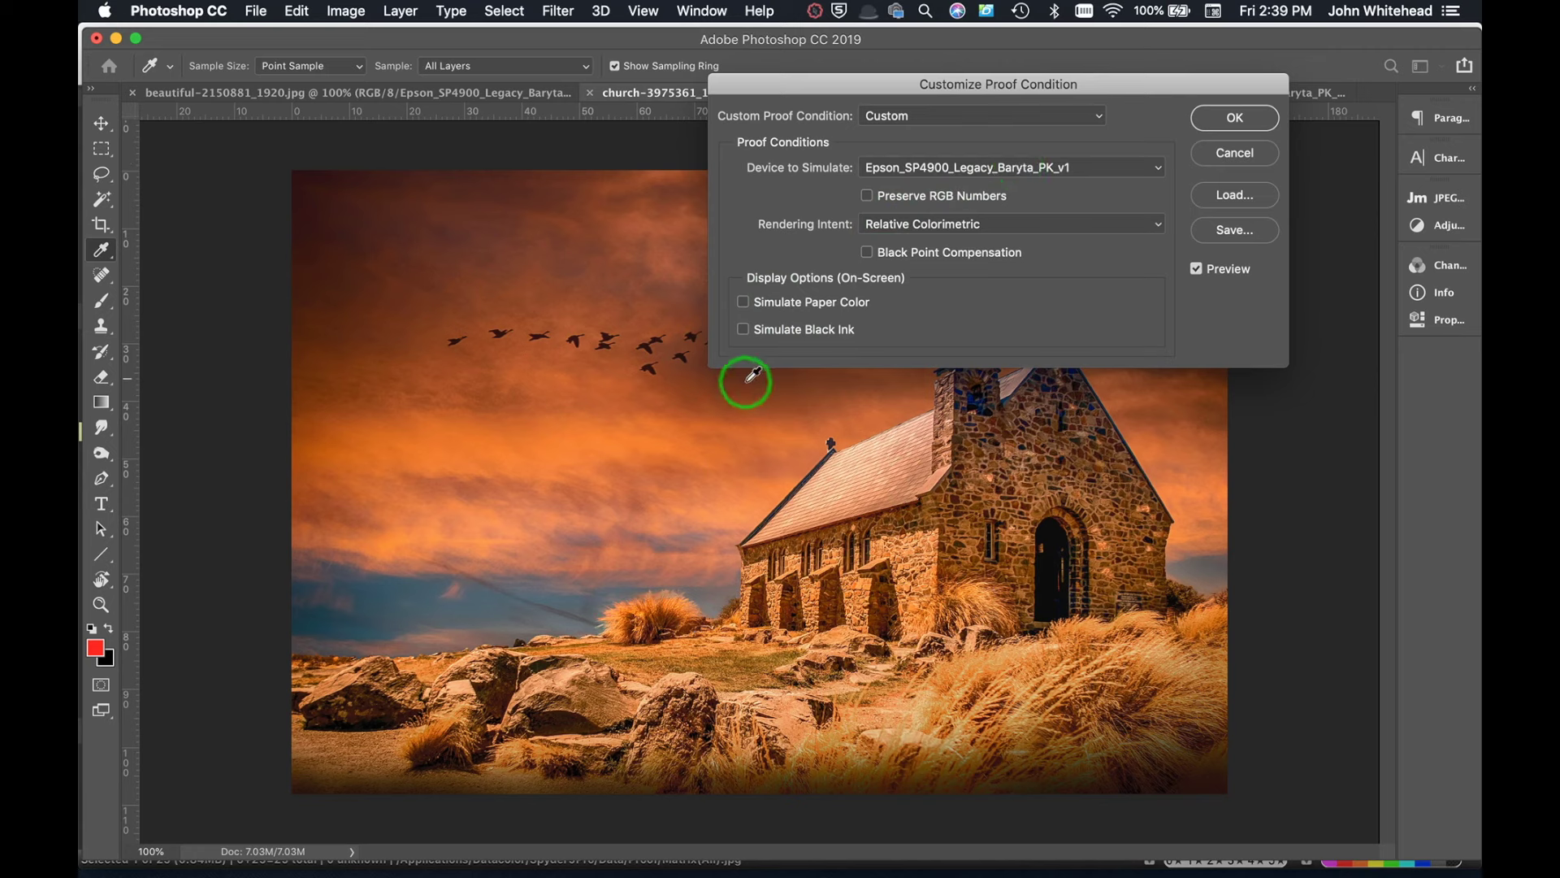
Compare the proof with Simulate Paper Color off and on, leave it checked, then choose Save.
{"action": "left_click", "coordinate": [745, 306]}
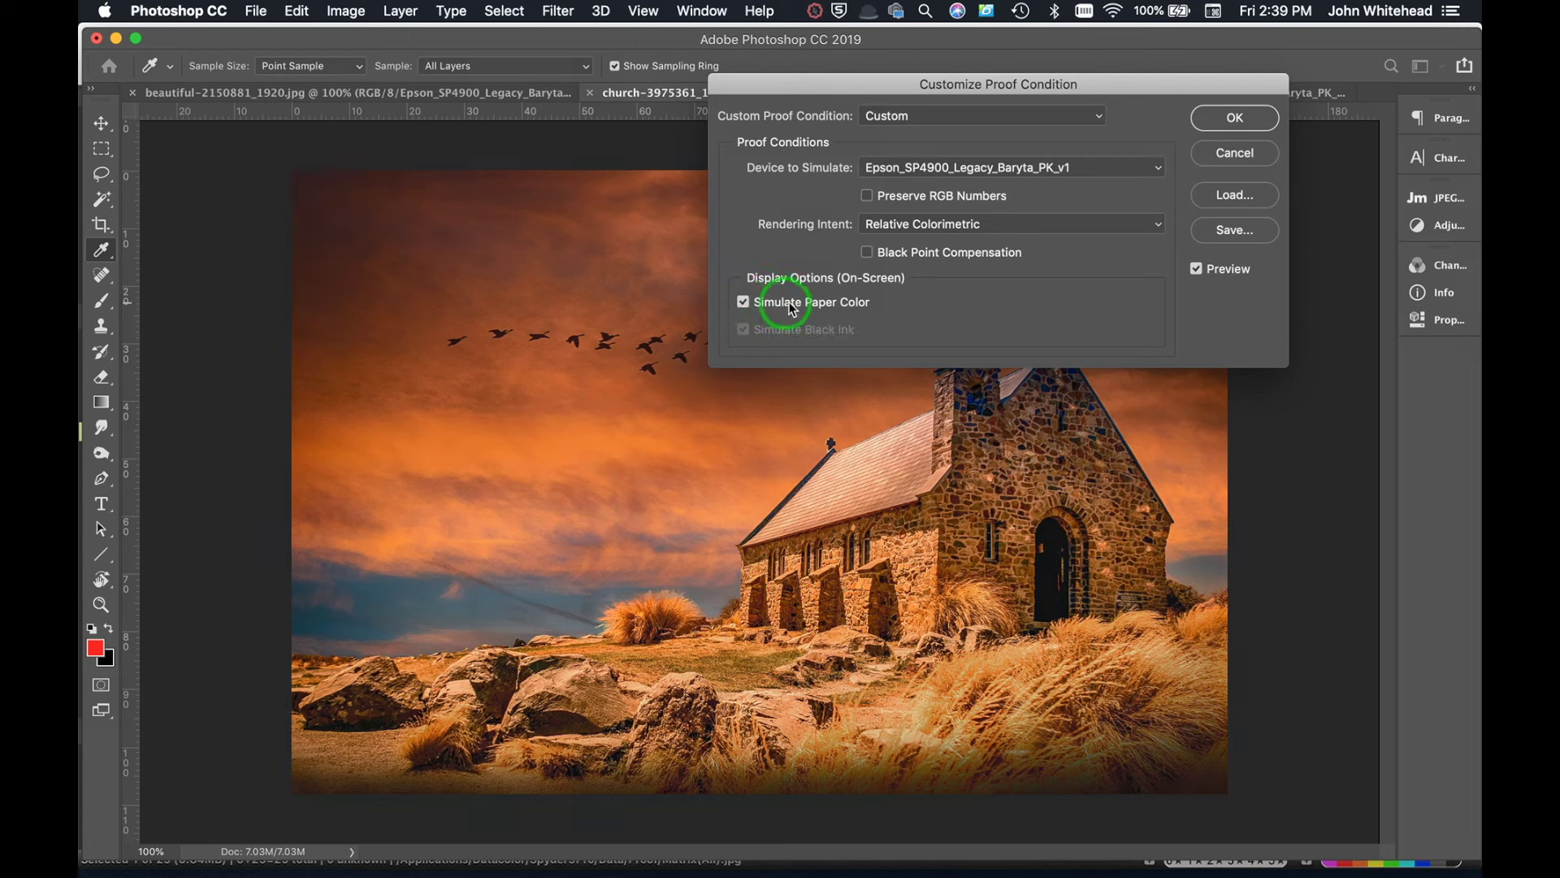
{"action": "left_click", "coordinate": [743, 303]}
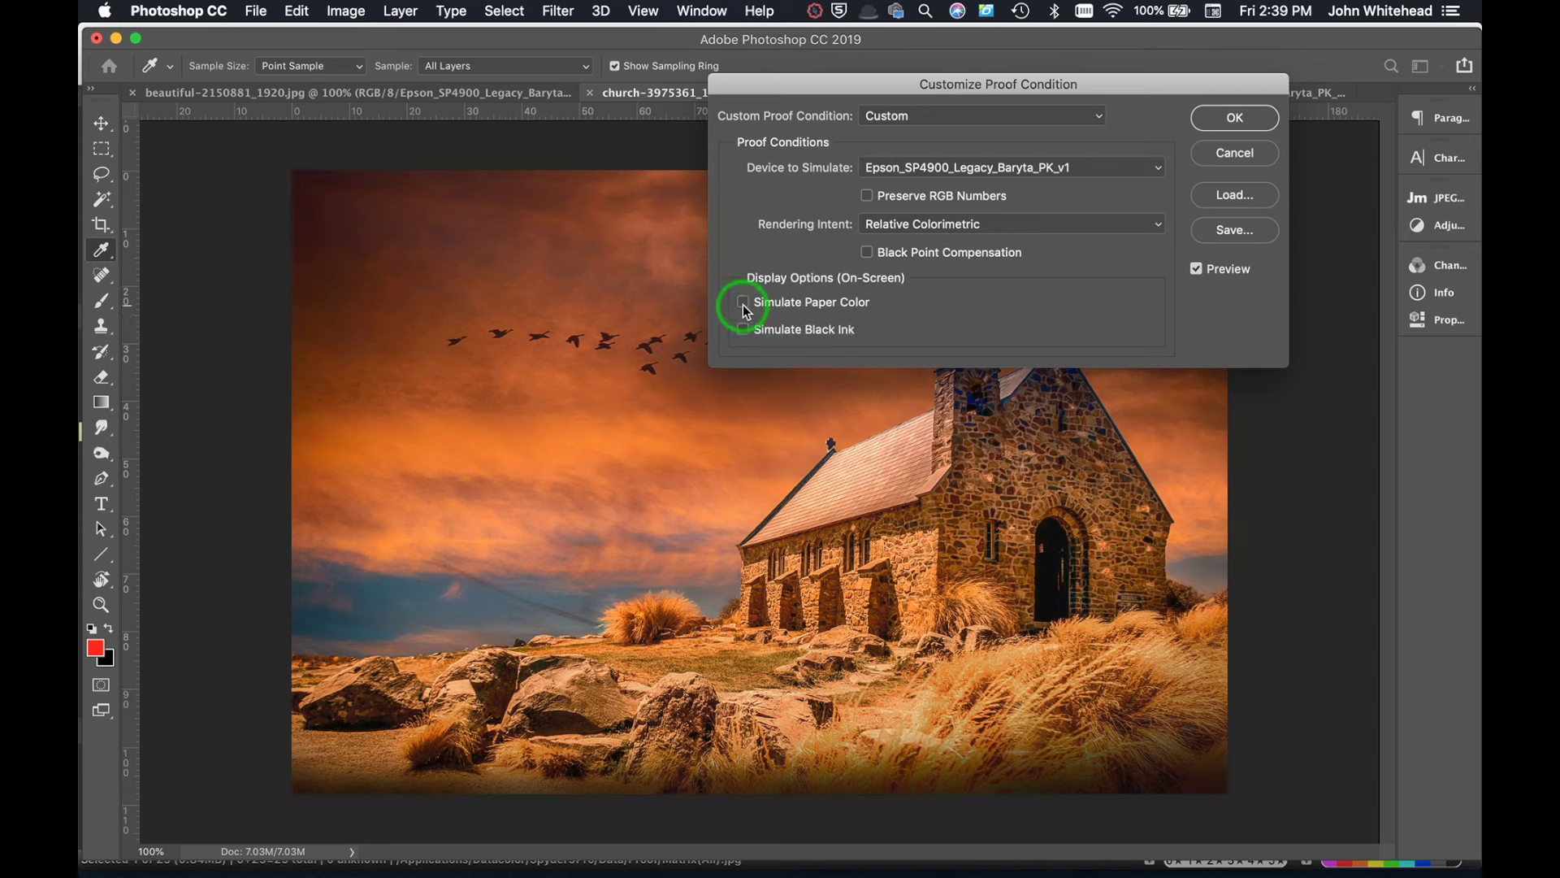
{"action": "left_click", "coordinate": [743, 307]}
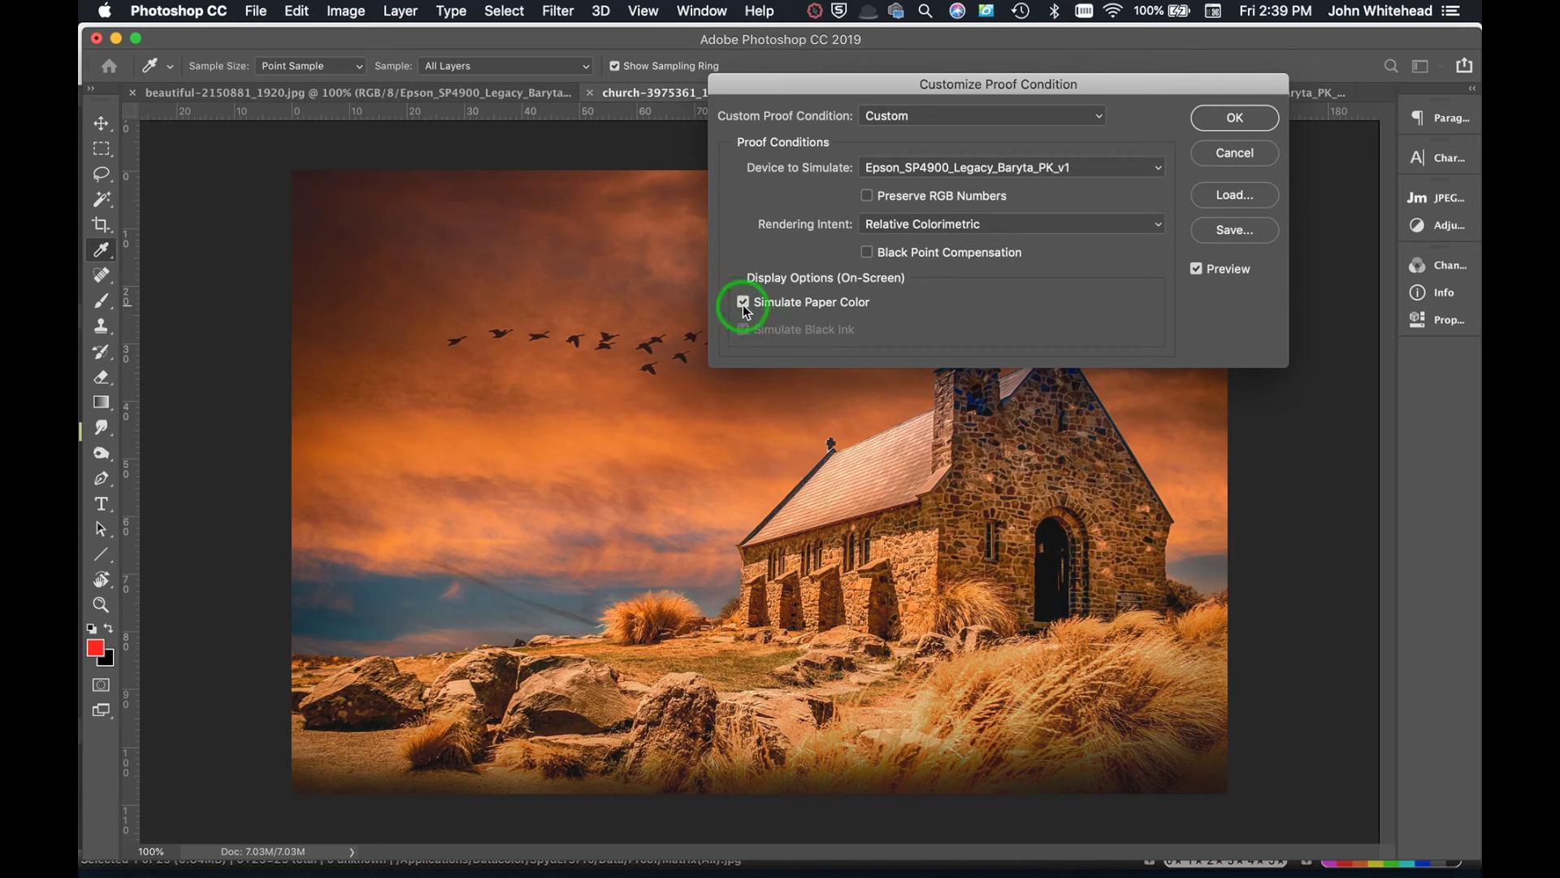
{"action": "left_click", "coordinate": [744, 304]}
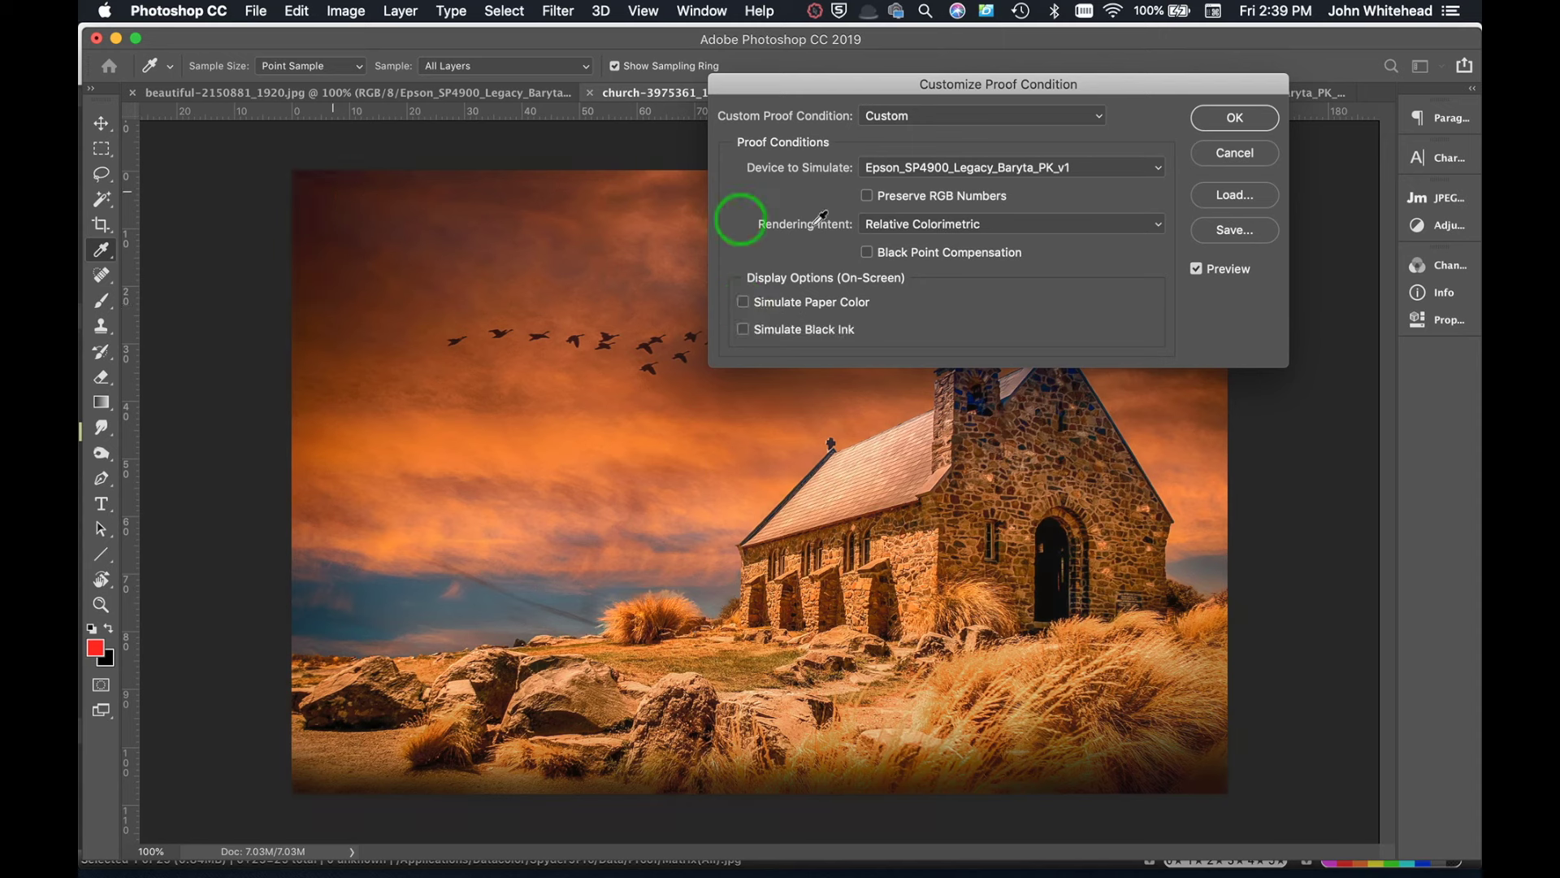
{"action": "left_click", "coordinate": [744, 301]}
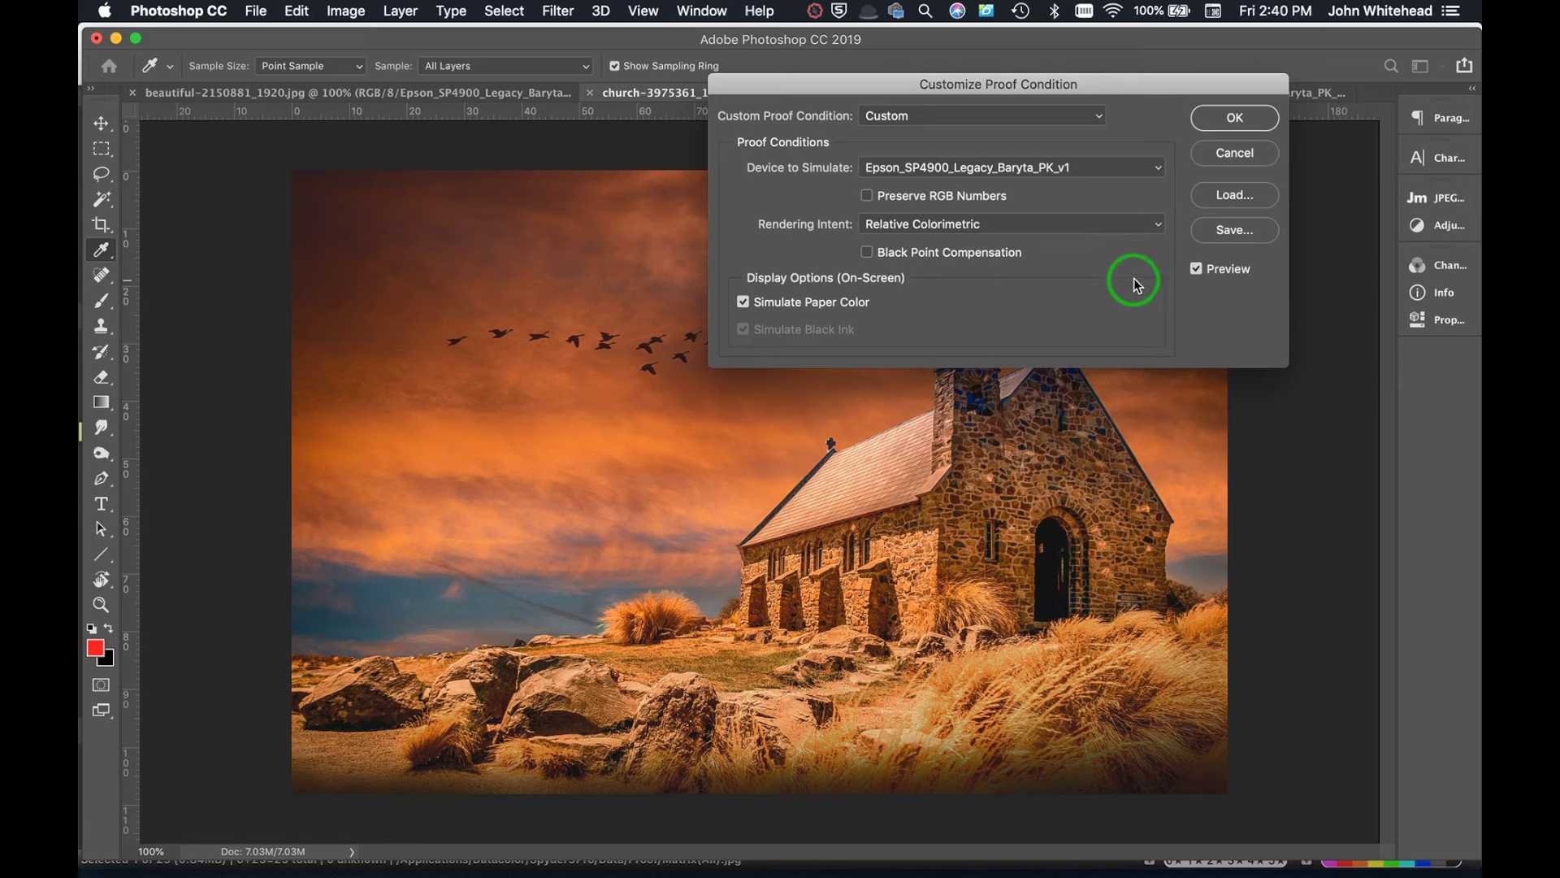
{"action": "left_click", "coordinate": [1242, 230]}
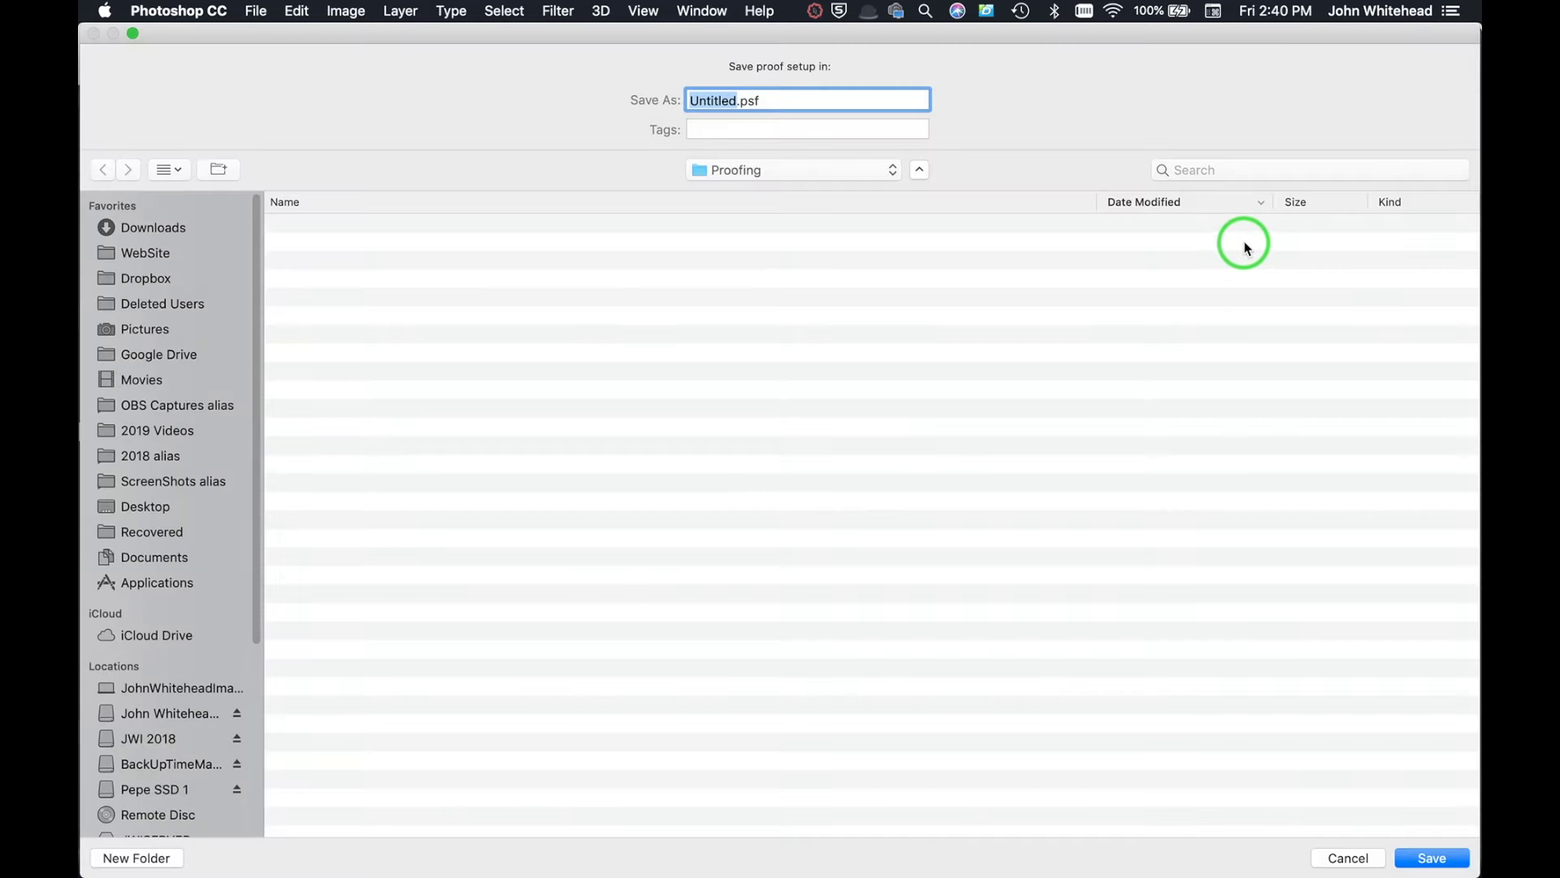
Save the preset as Epson4900_bayarta_rcol.psf in the Proofing folder and apply the proof condition.
{"action": "type", "text": "Epson"}
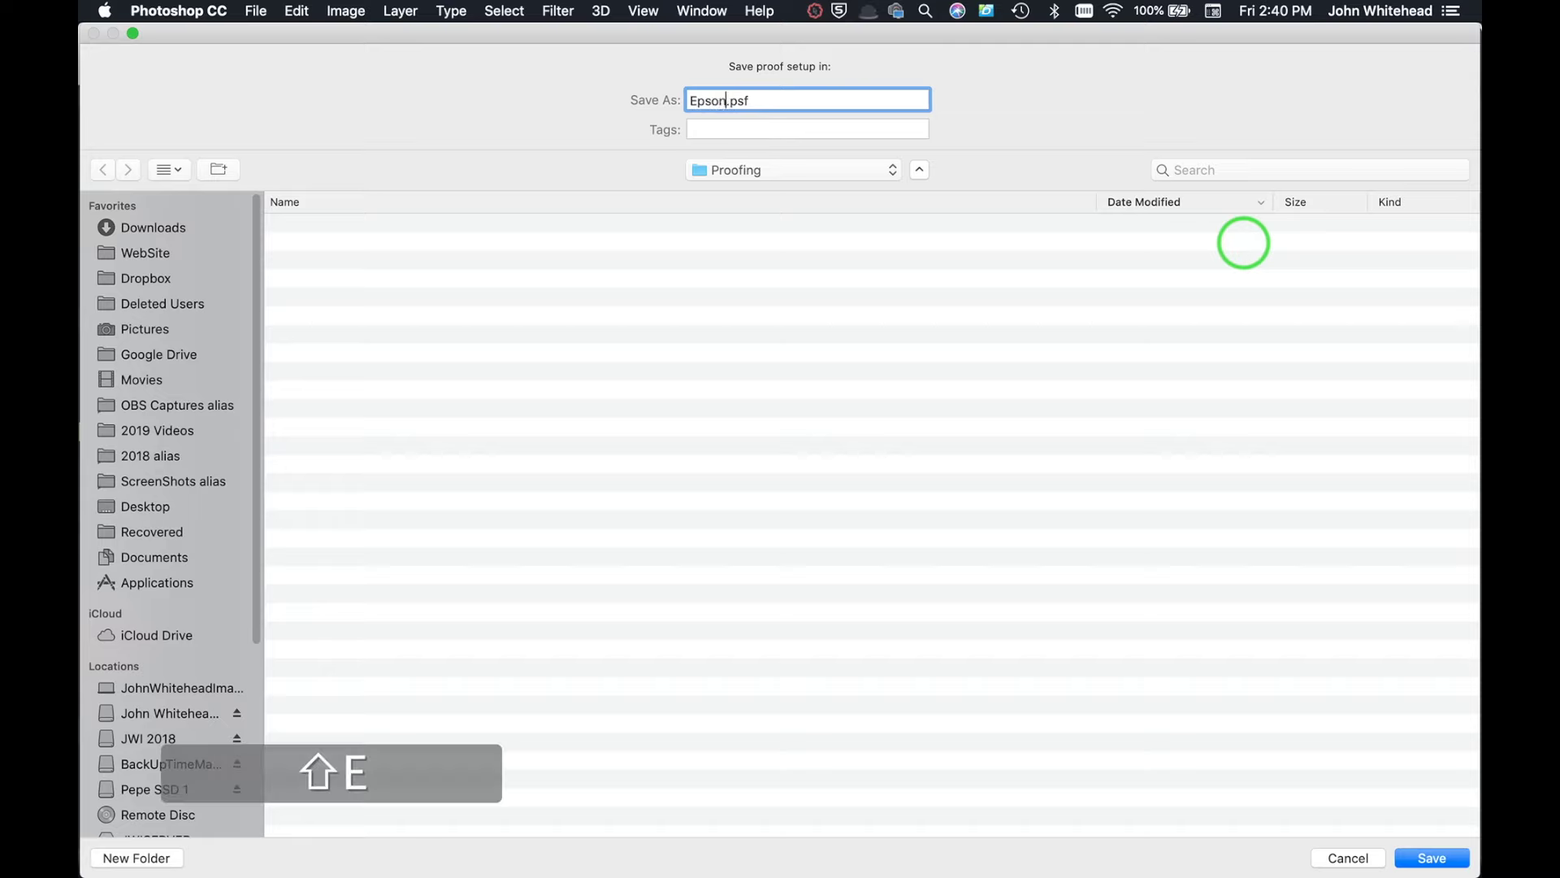
{"action": "key", "text": "BackSpace"}
{"action": "type", "text": "4900"}
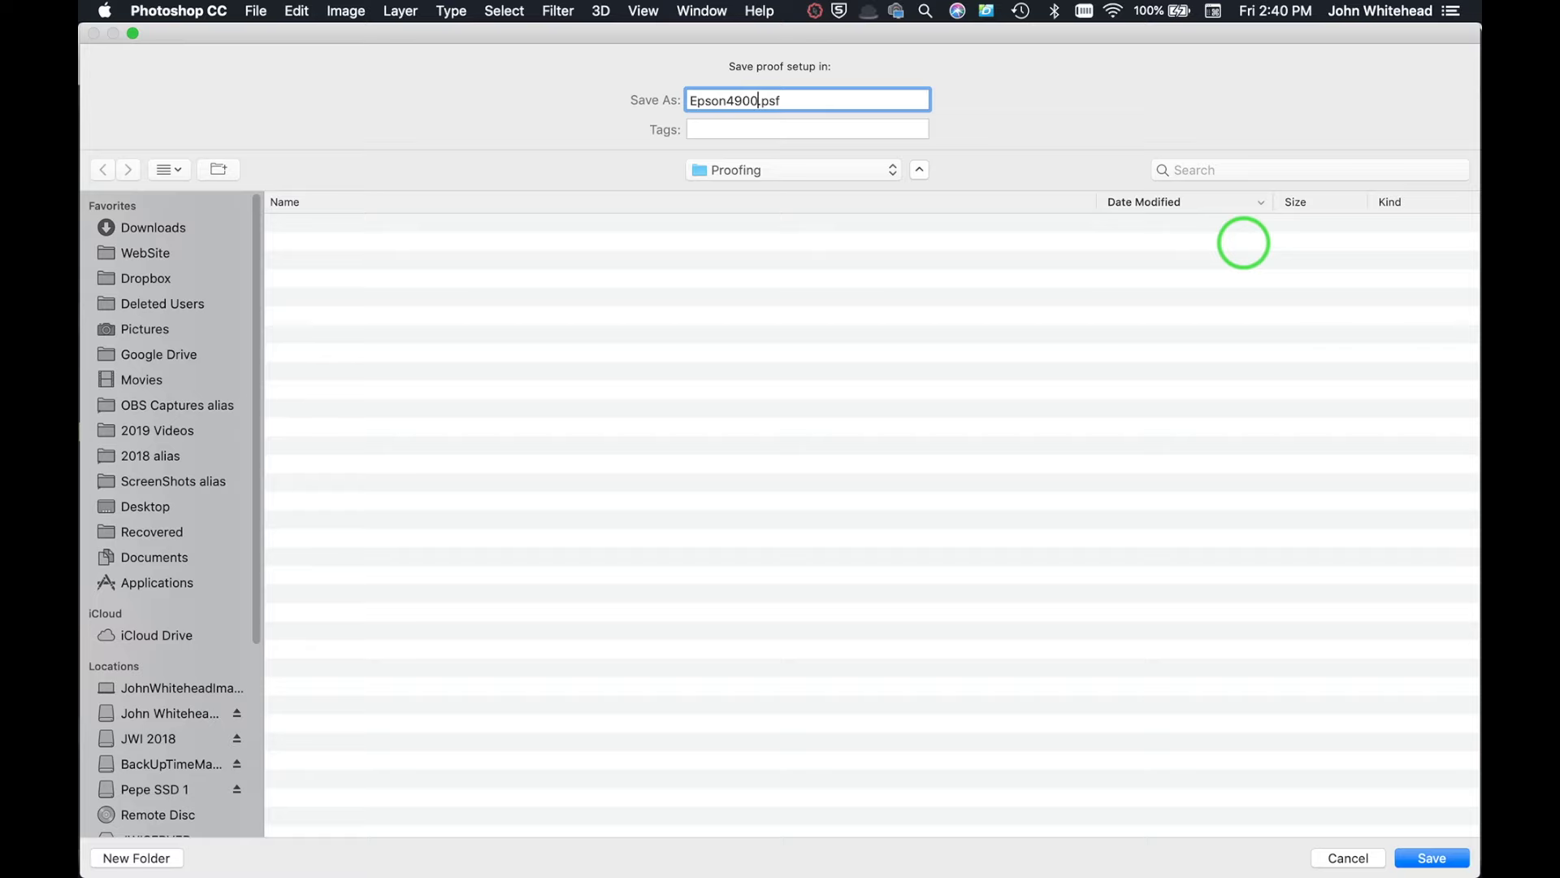
{"action": "type", "text": "_"}
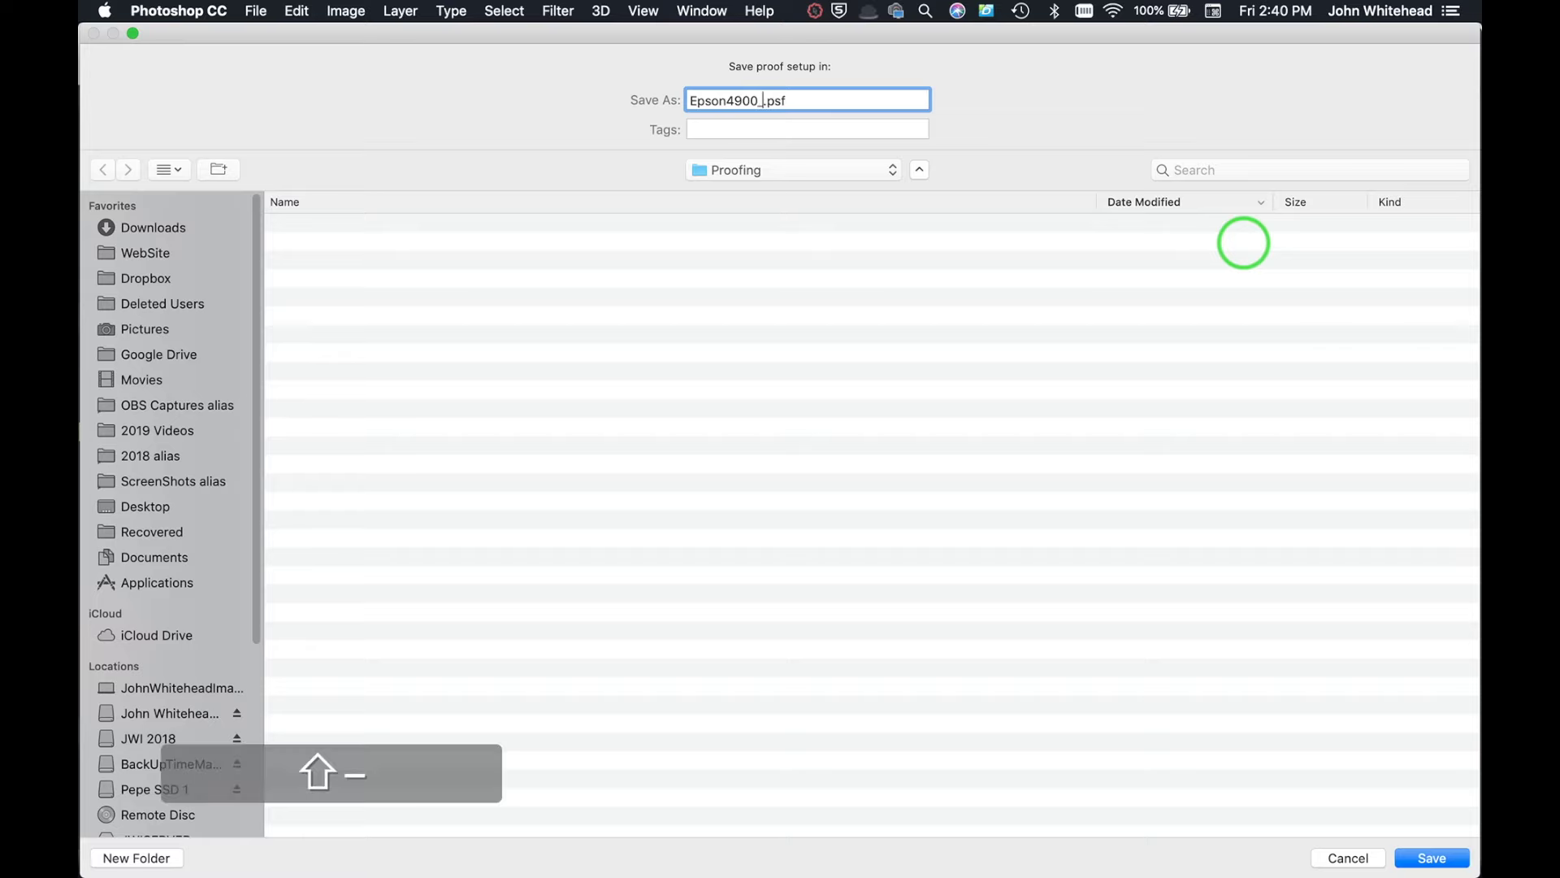
{"action": "type", "text": "bayarta"}
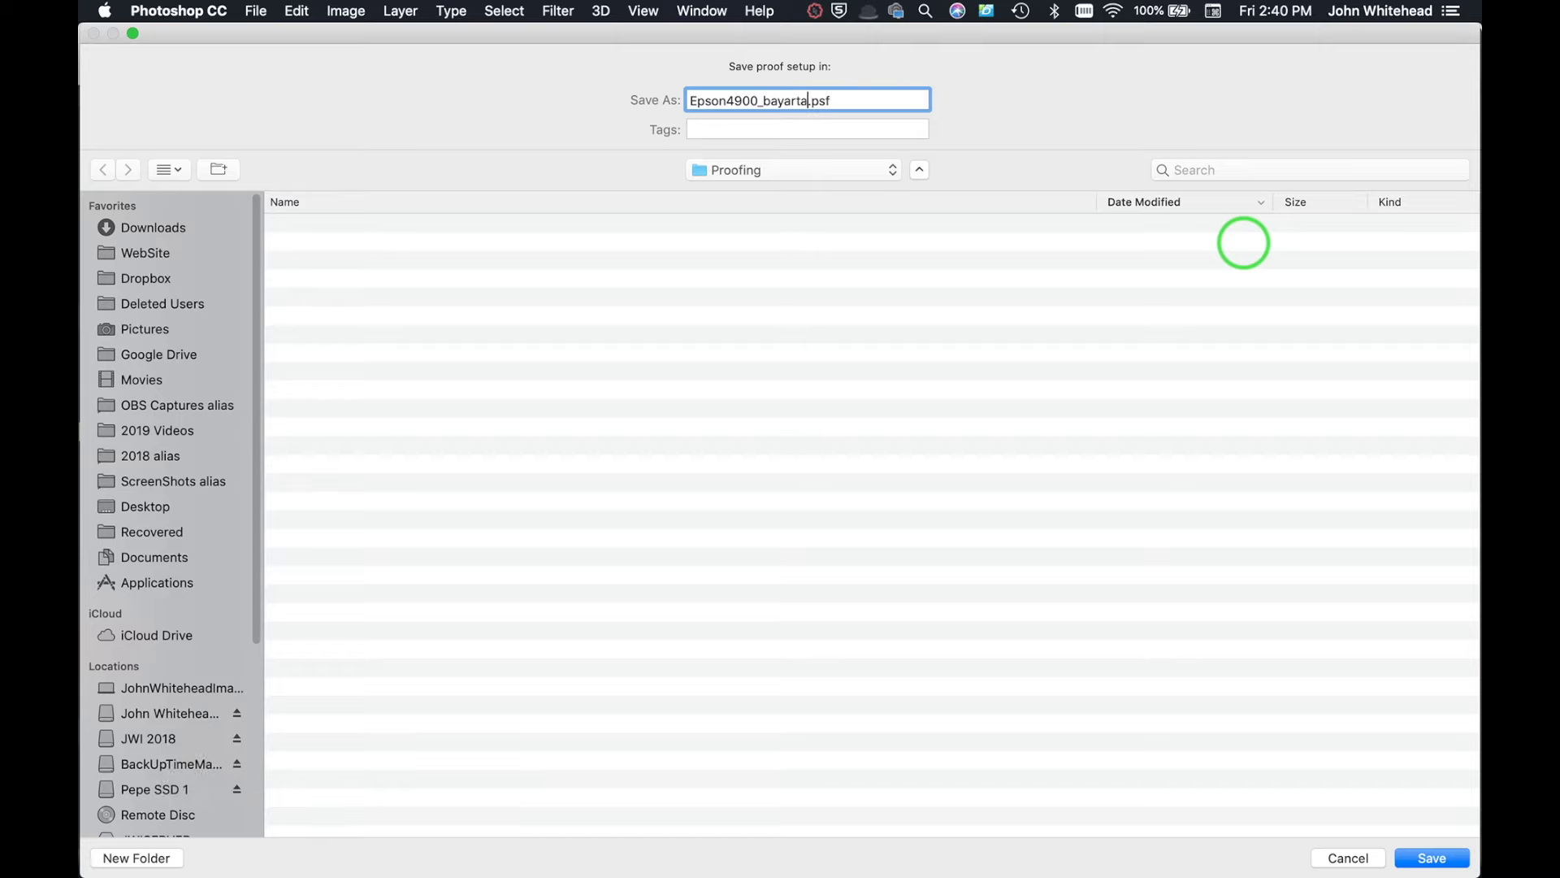
{"action": "type", "text": "_re"}
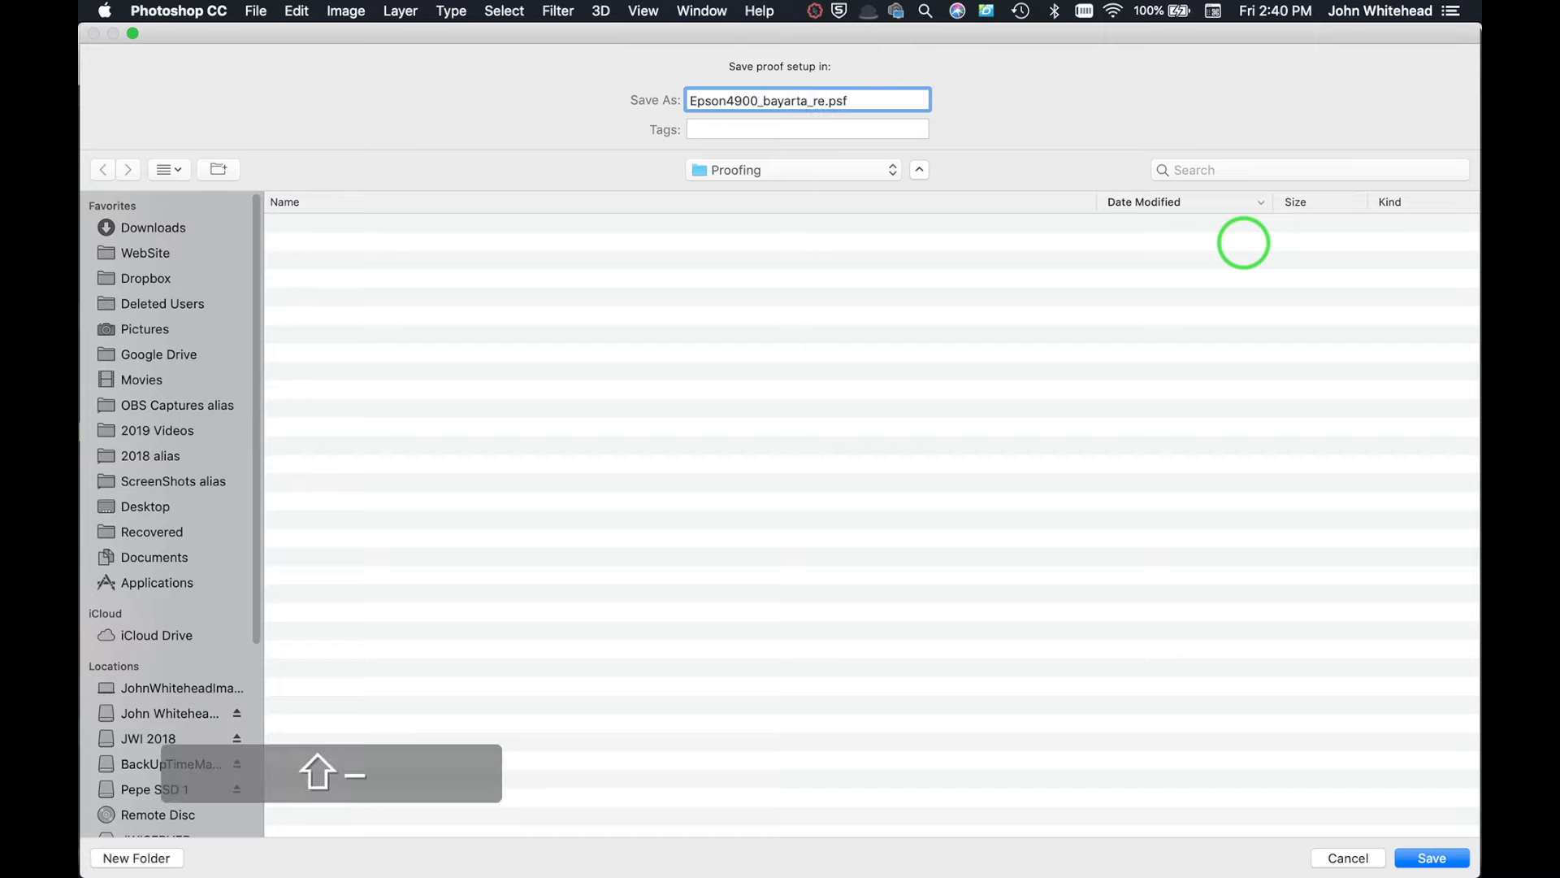
{"action": "key", "text": "BackSpace"}
{"action": "type", "text": "col"}
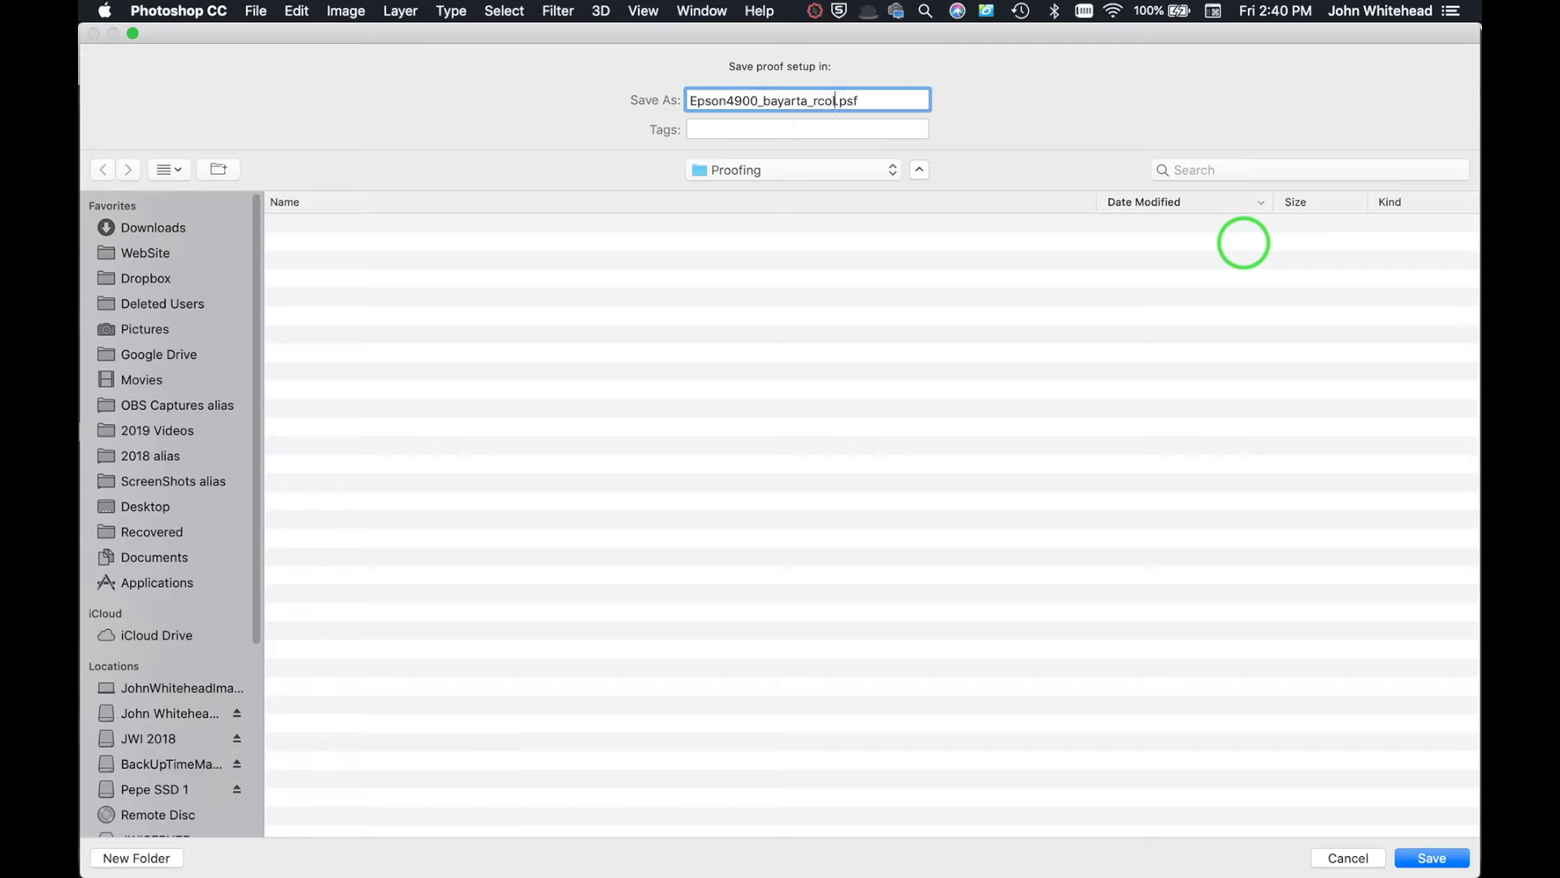
{"action": "left_click", "coordinate": [1436, 858]}
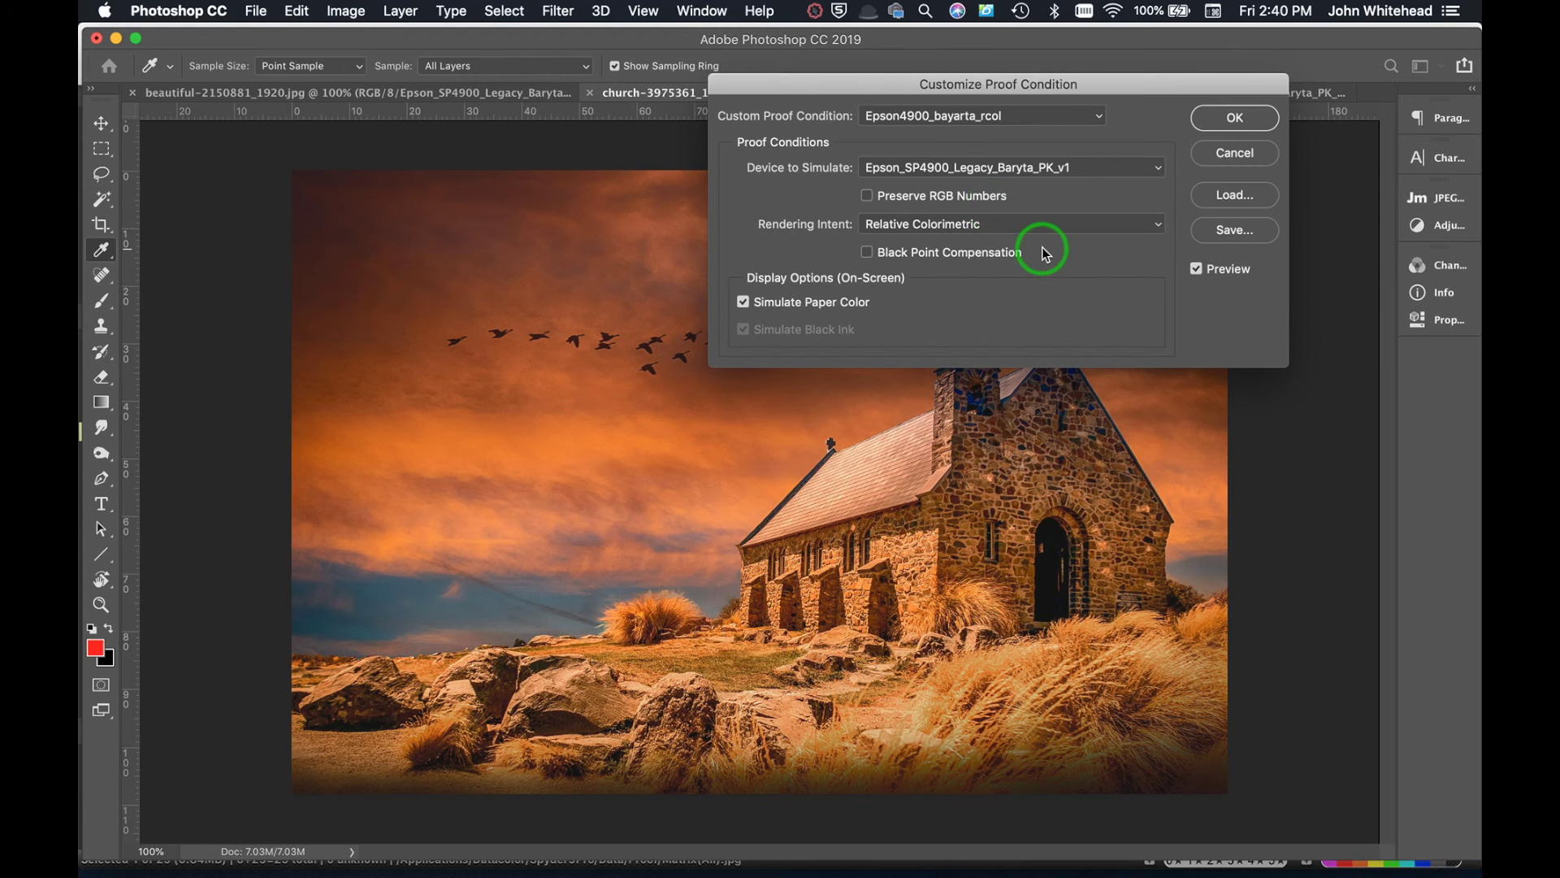
{"action": "left_click", "coordinate": [1245, 124]}
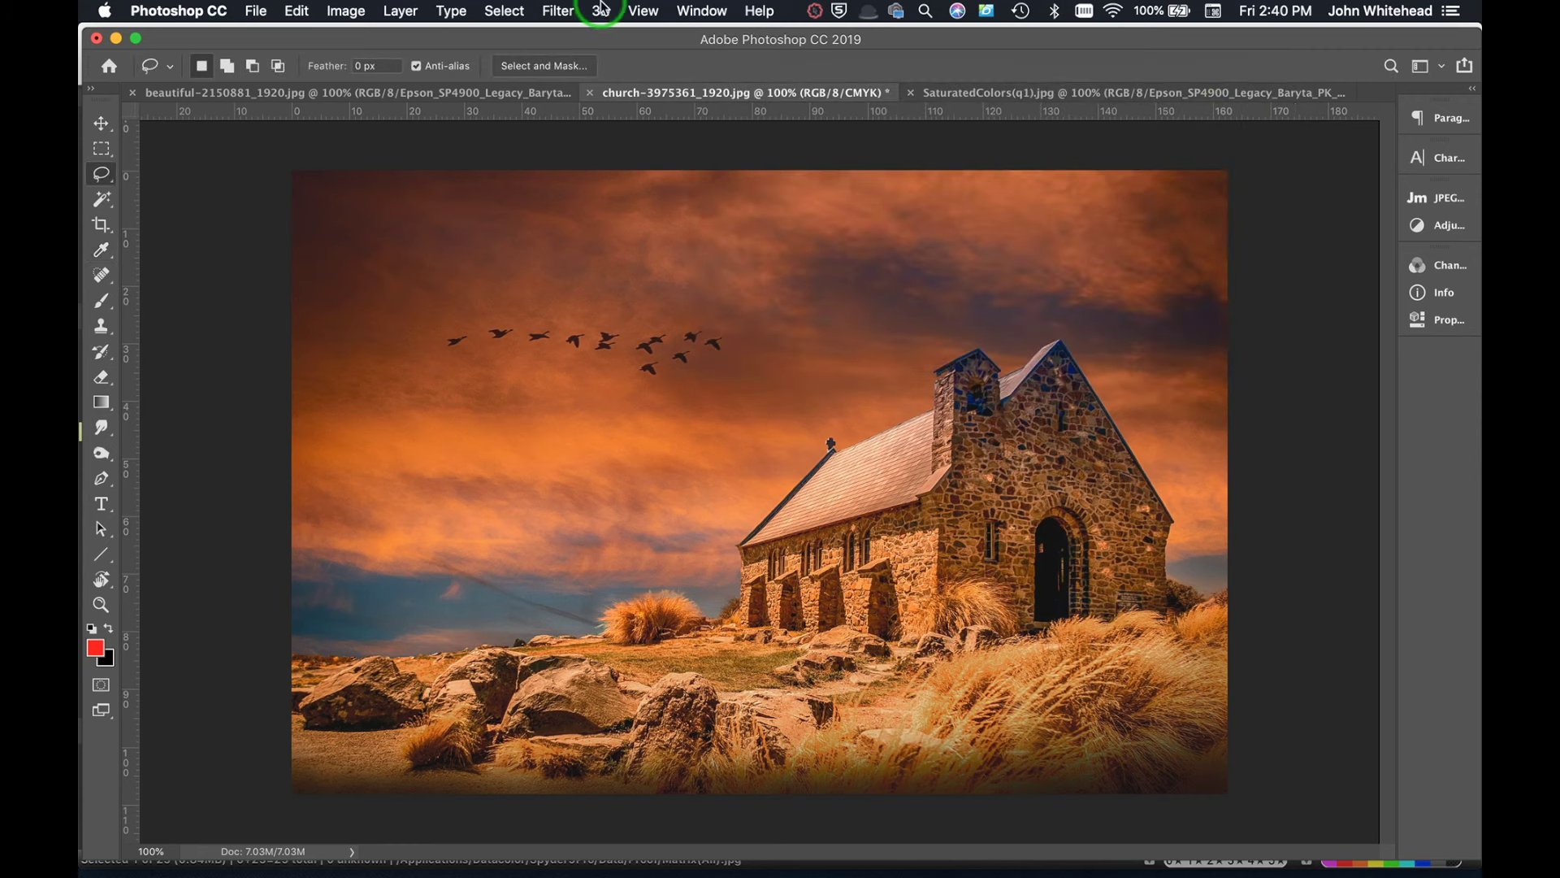
Confirm Epson4900_bayarta_rcol is the active proof setup, then toggle Proof Colors off and back on.
{"action": "left_click", "coordinate": [644, 10]}
{"action": "mouse_move", "coordinate": [731, 33]}
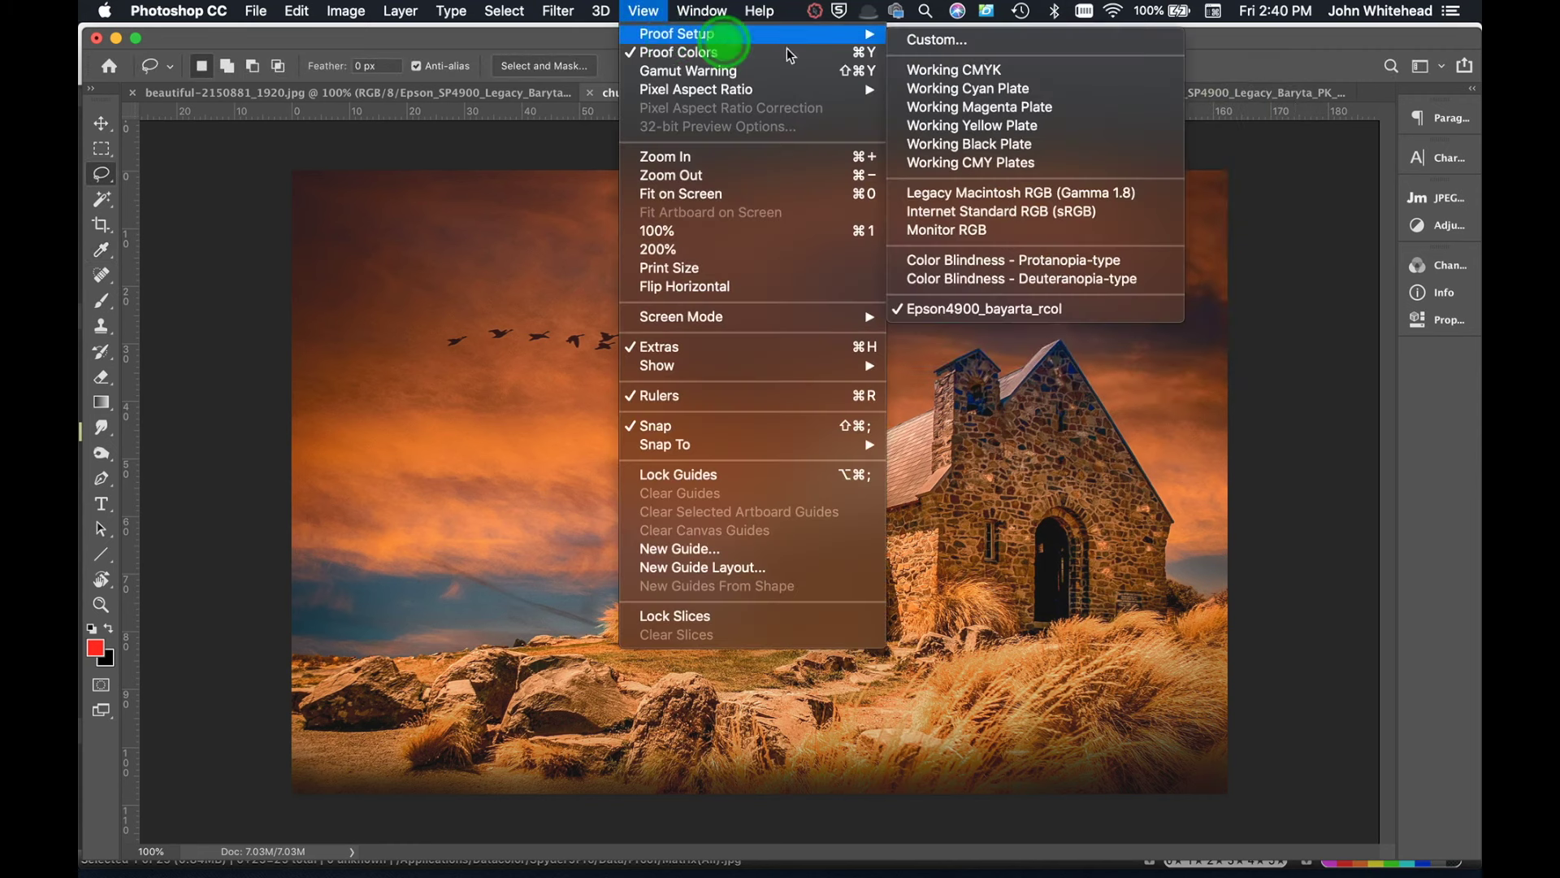
{"action": "left_click", "coordinate": [1061, 309]}
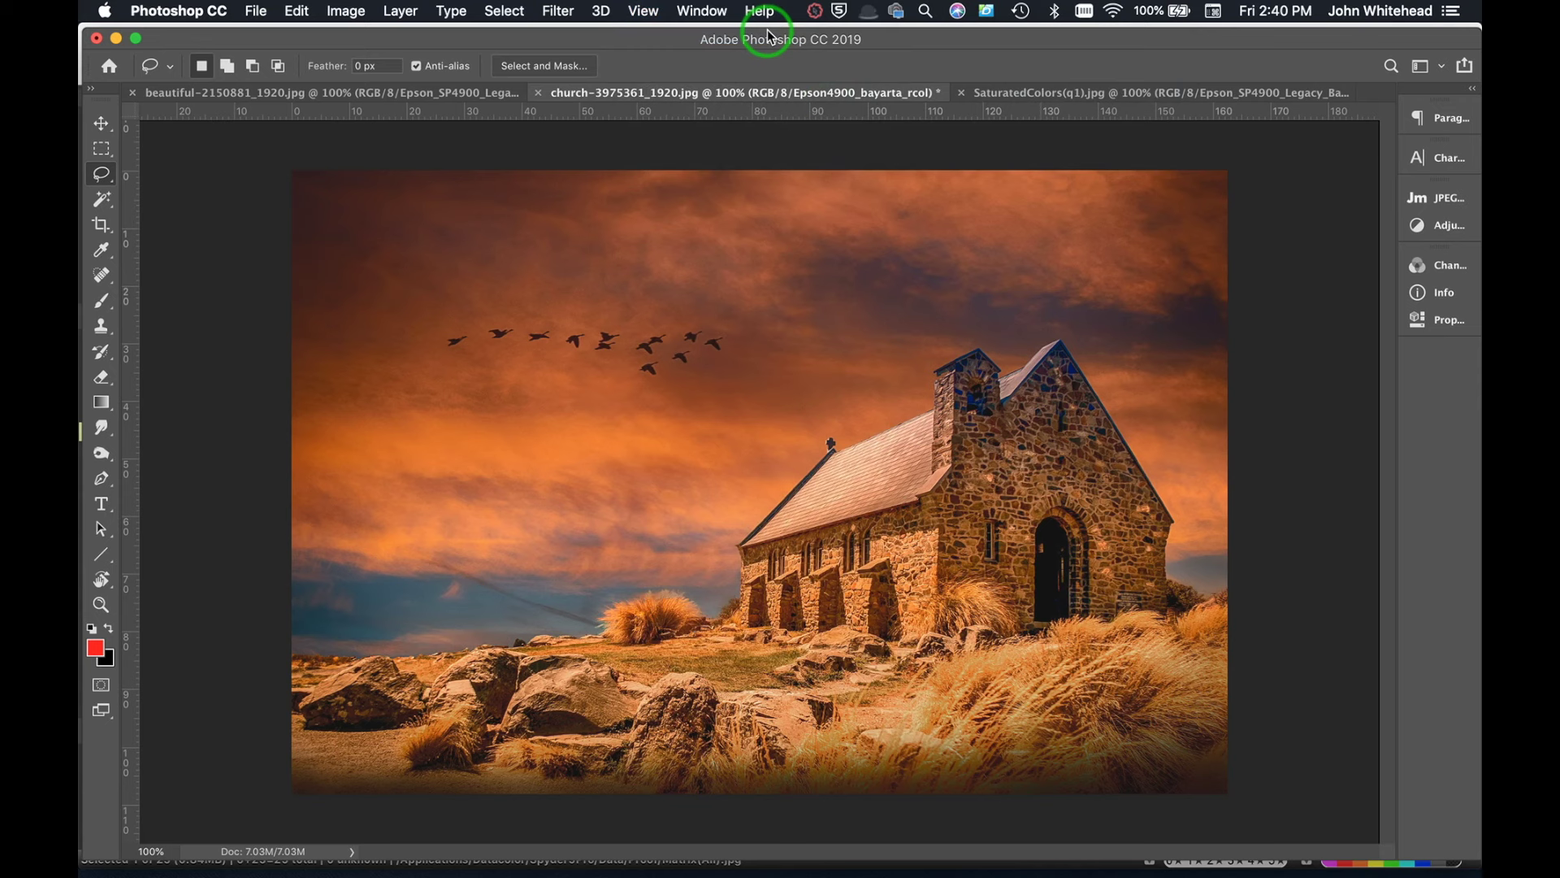
{"action": "key", "text": "super"}
{"action": "key", "text": "super+y"}
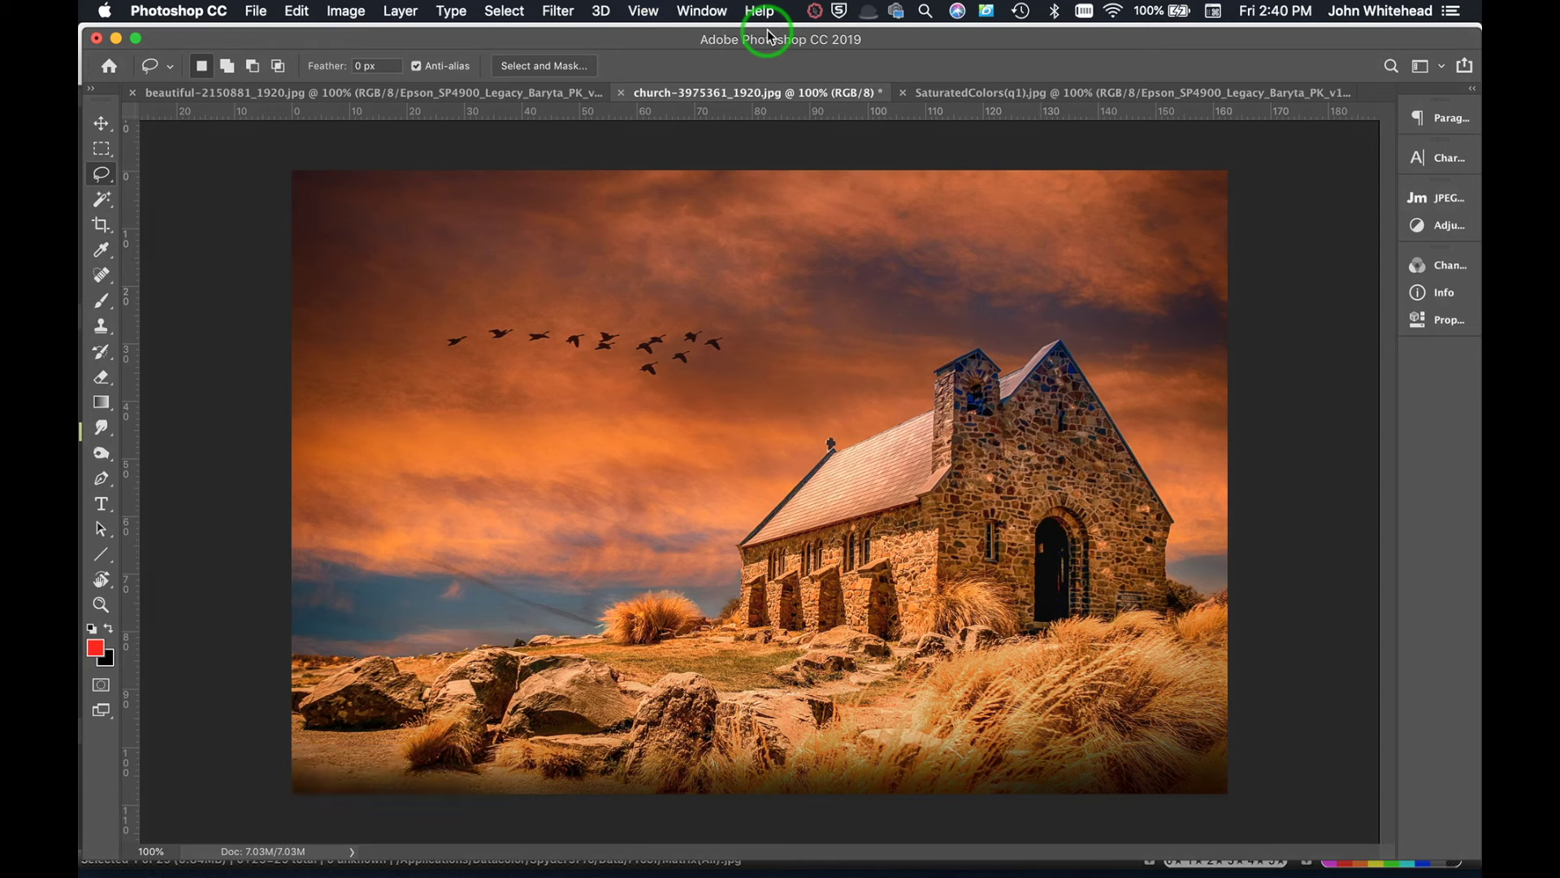
{"action": "key", "text": "super+y"}
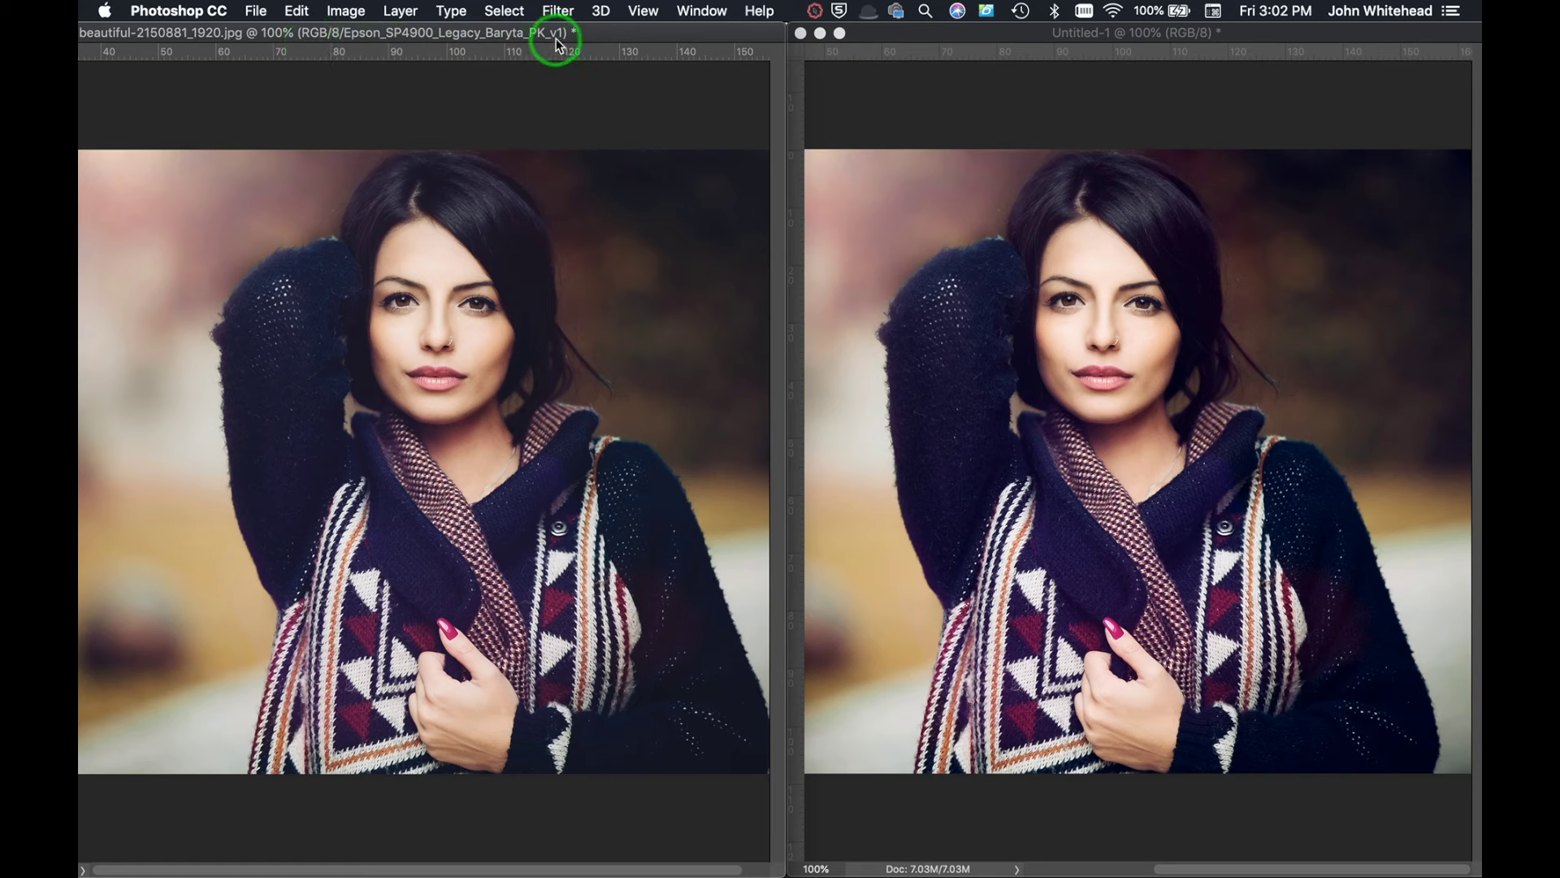
Try duplicating the Background layer into Untitled-1, cancel, and return to beautiful-2150881_1920.jpg.
{"action": "left_click", "coordinate": [907, 38]}
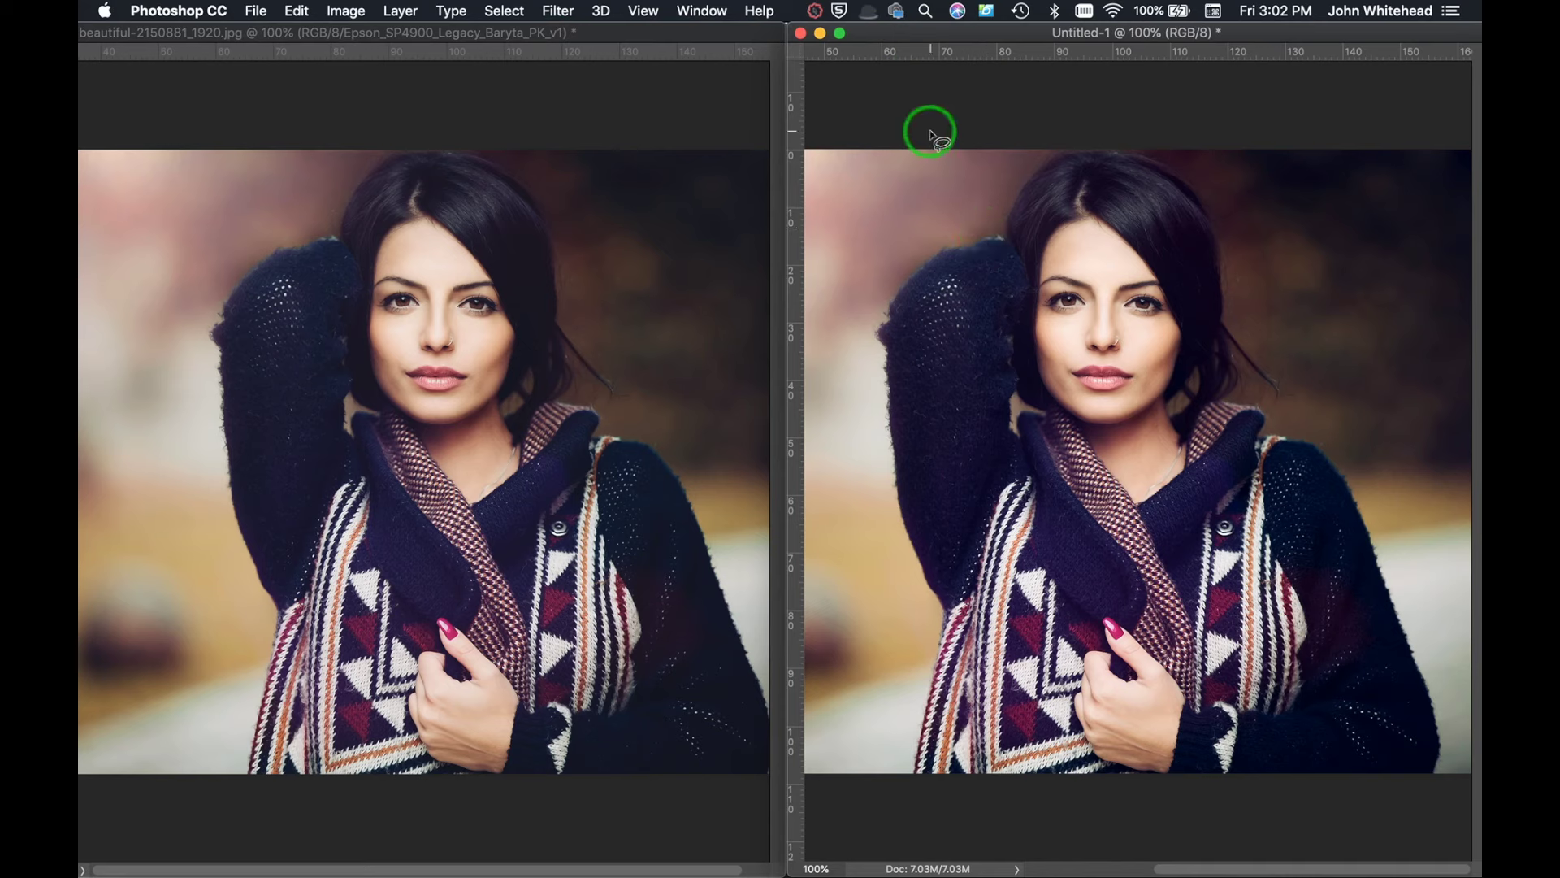
{"action": "left_click", "coordinate": [400, 11]}
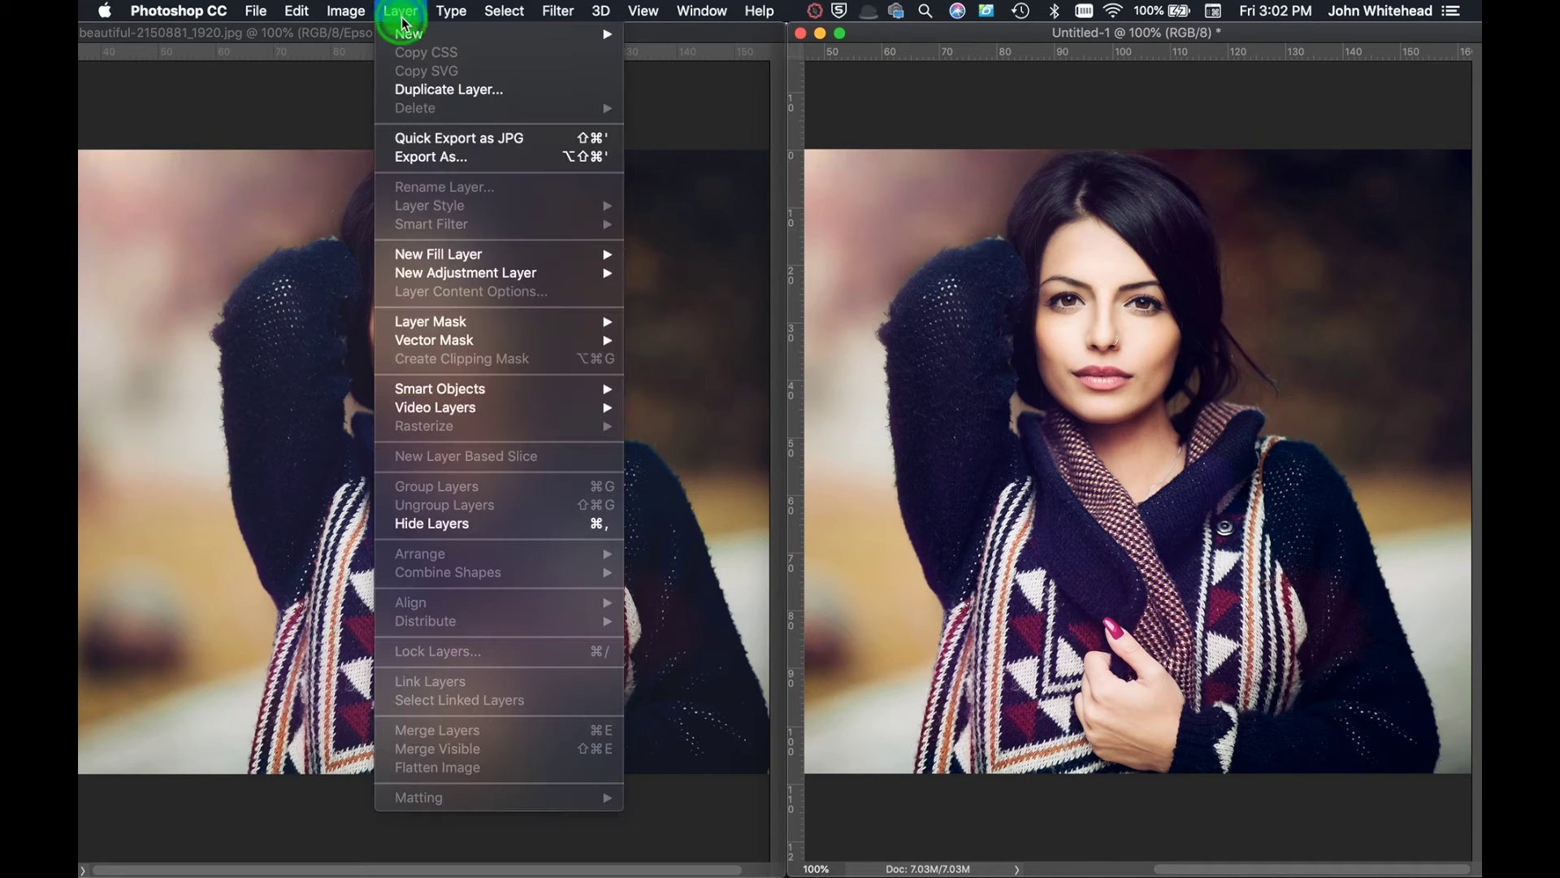
{"action": "left_click", "coordinate": [411, 90]}
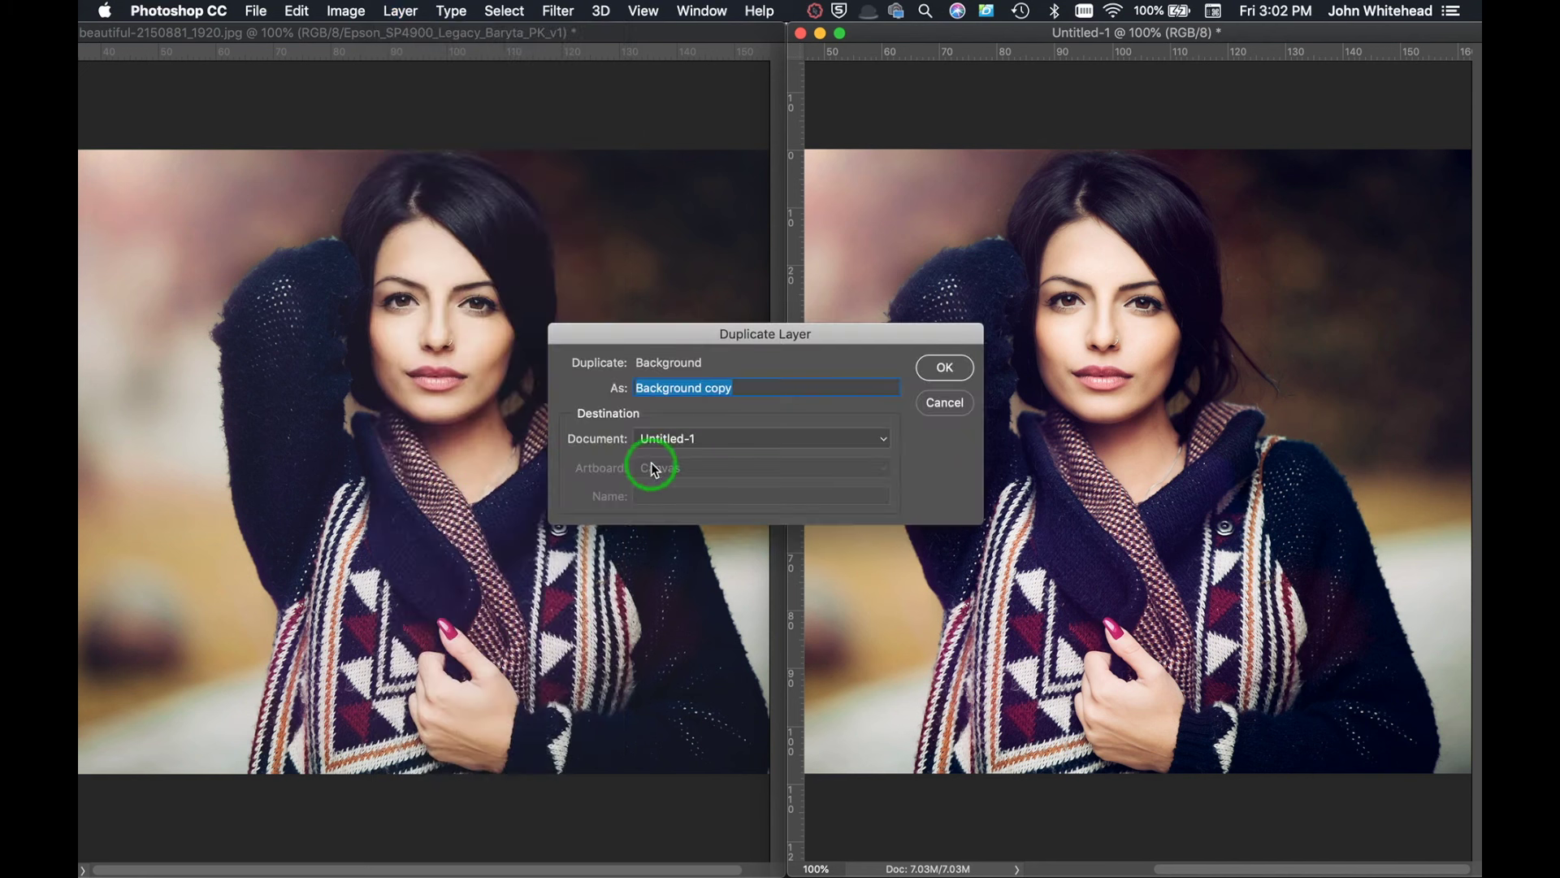
{"action": "left_click", "coordinate": [707, 440]}
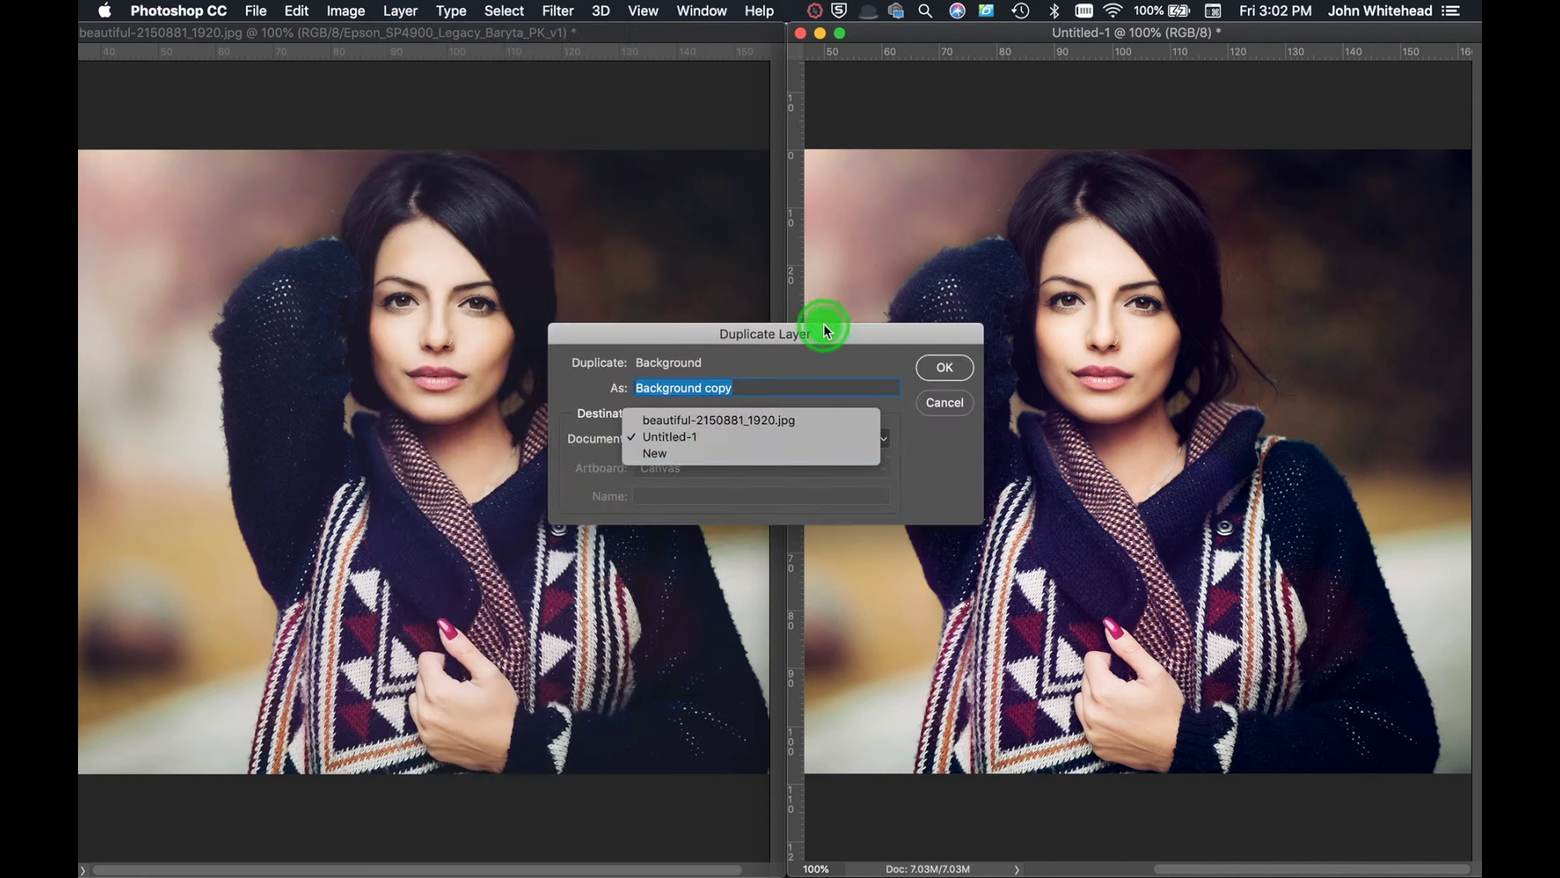
{"action": "left_click", "coordinate": [825, 349]}
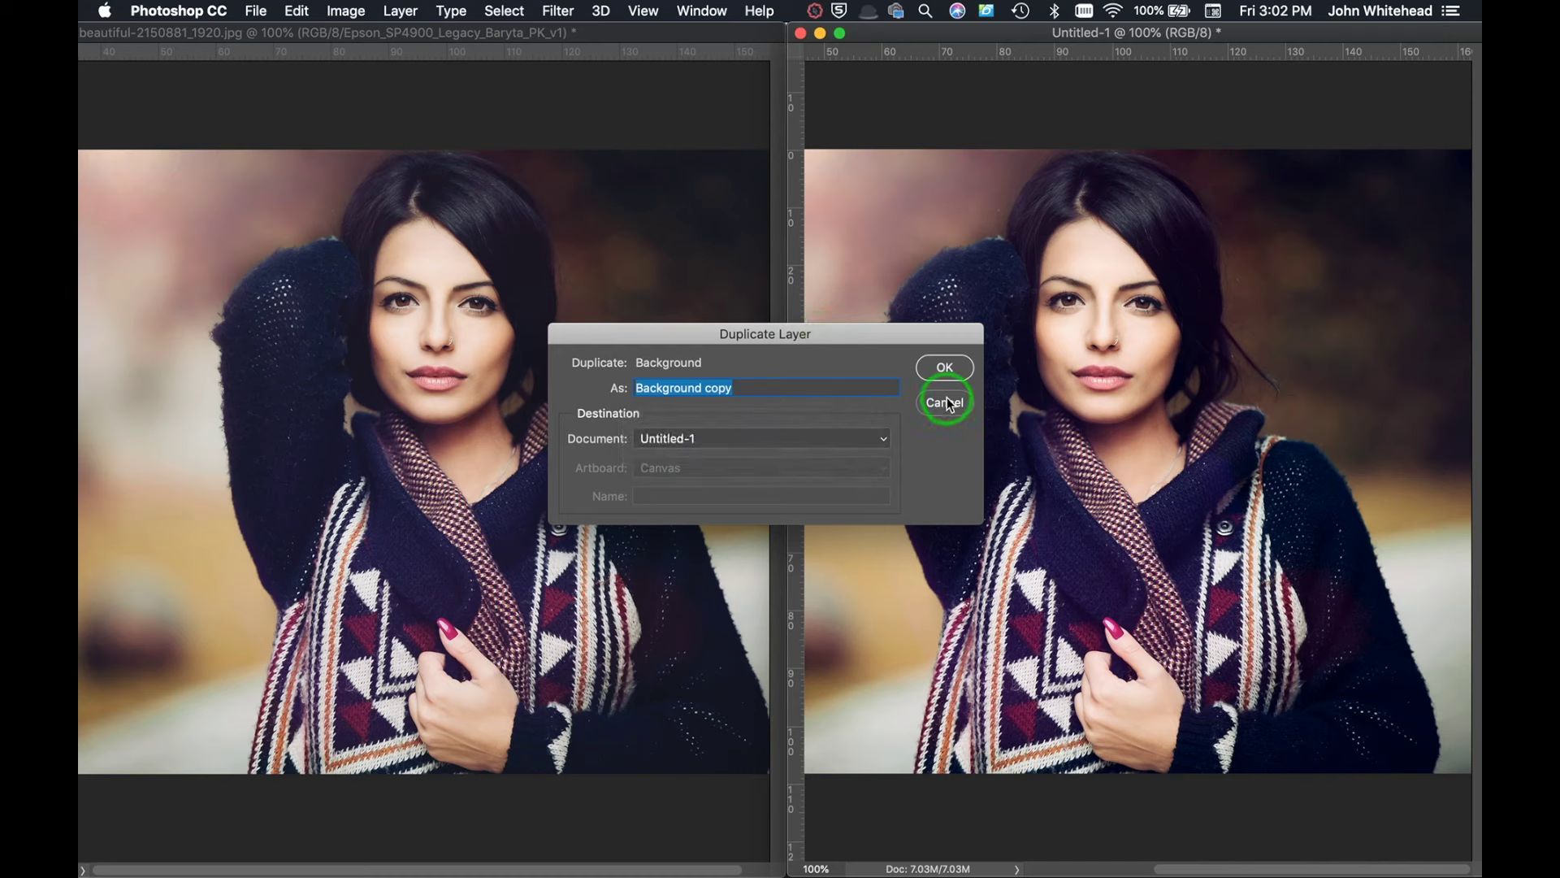
{"action": "left_click", "coordinate": [945, 402]}
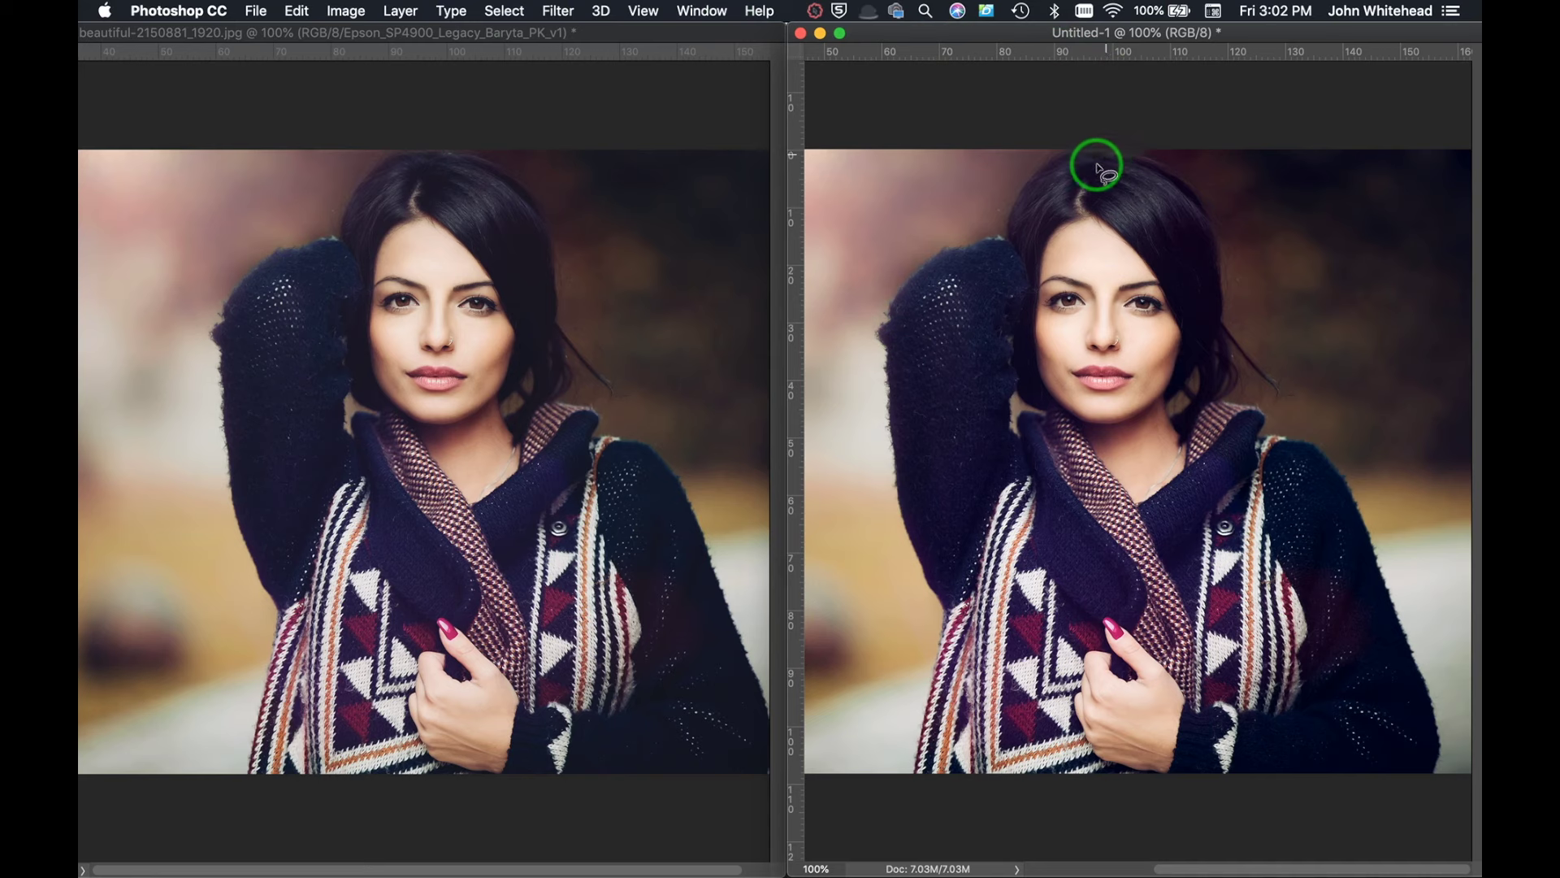
{"action": "left_click", "coordinate": [596, 134]}
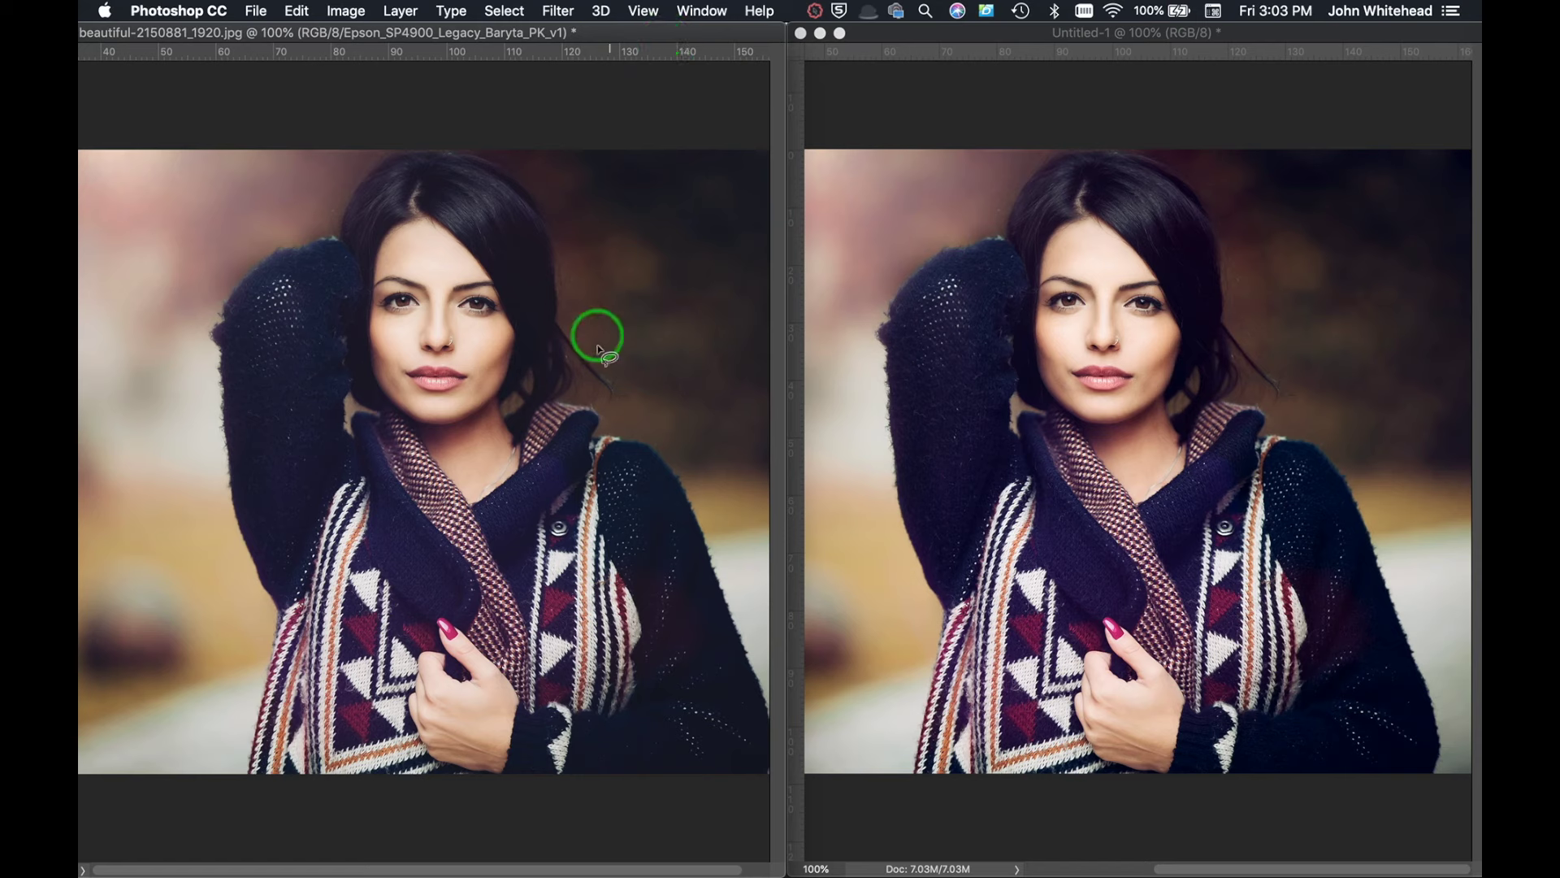
{"action": "mouse_move", "coordinate": [598, 350]}
{"action": "left_mouse_down"}
{"action": "mouse_move", "coordinate": [587, 368]}
{"action": "mouse_move", "coordinate": [602, 382]}
{"action": "left_mouse_up"}
Add a Curves adjustment layer and nudge its black point slightly to lift the shadows.
{"action": "key", "text": "super+m"}
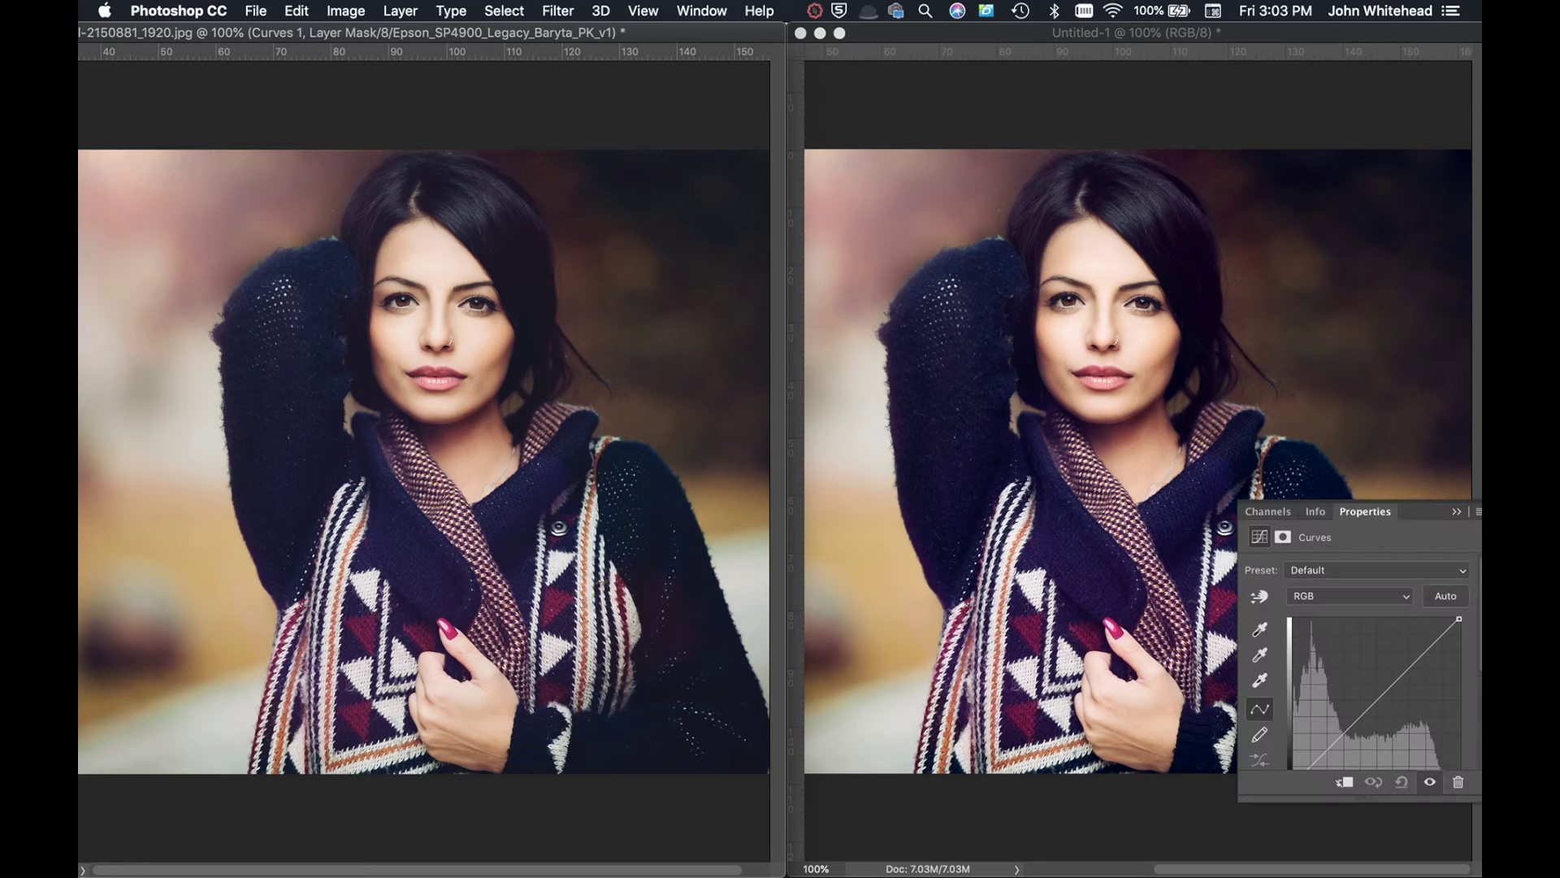
{"action": "scroll", "coordinate": [1387, 677], "scroll_direction": "down", "scroll_amount": 3}
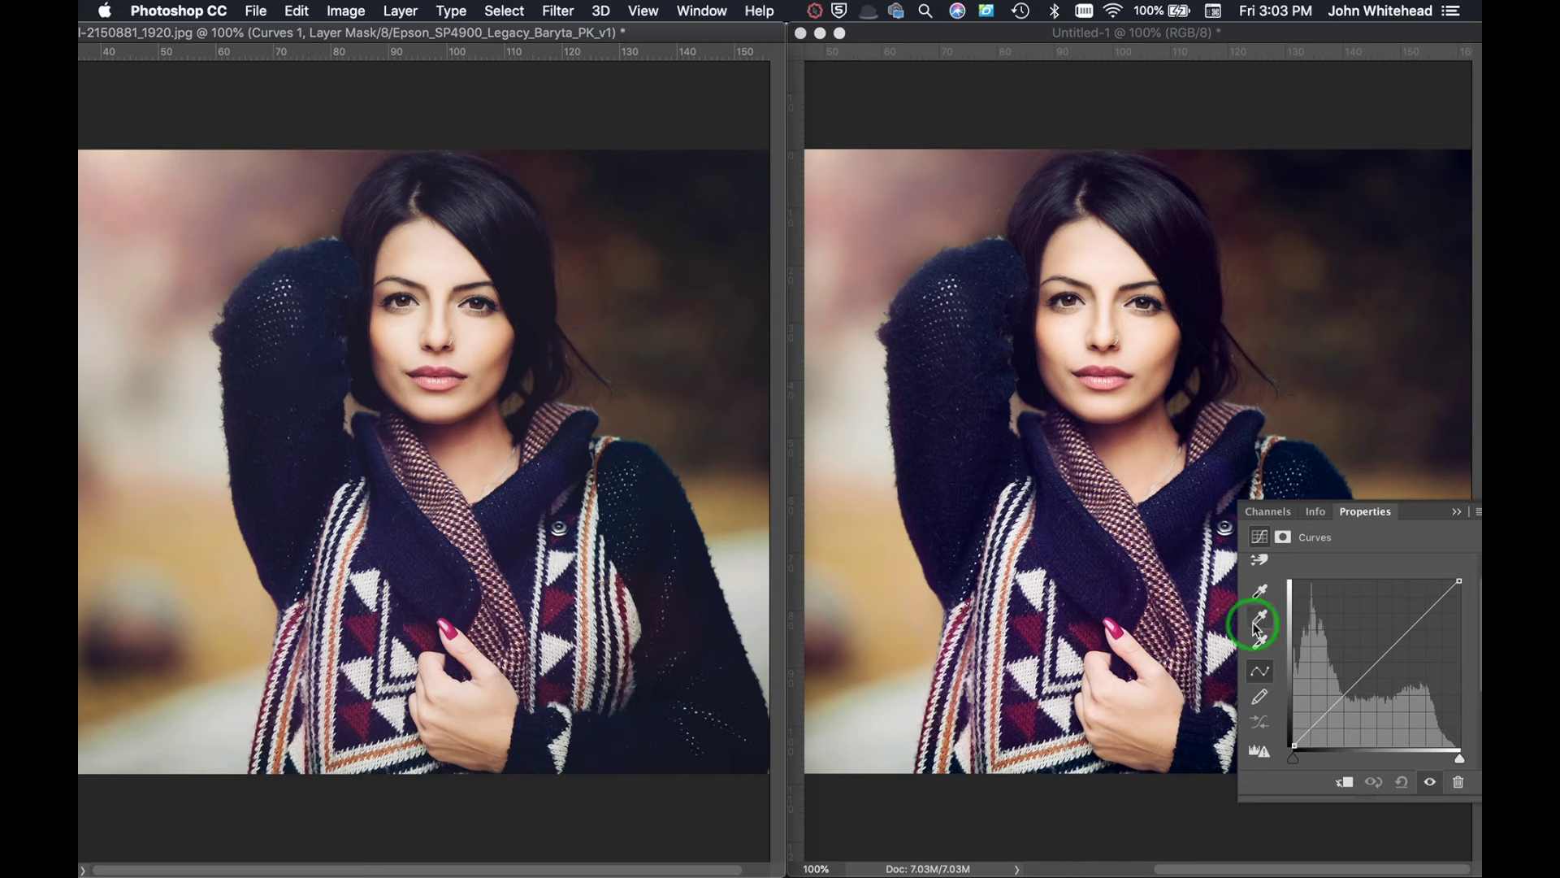
{"action": "left_click_drag", "start_coordinate": [1293, 755], "coordinate": [1304, 766]}
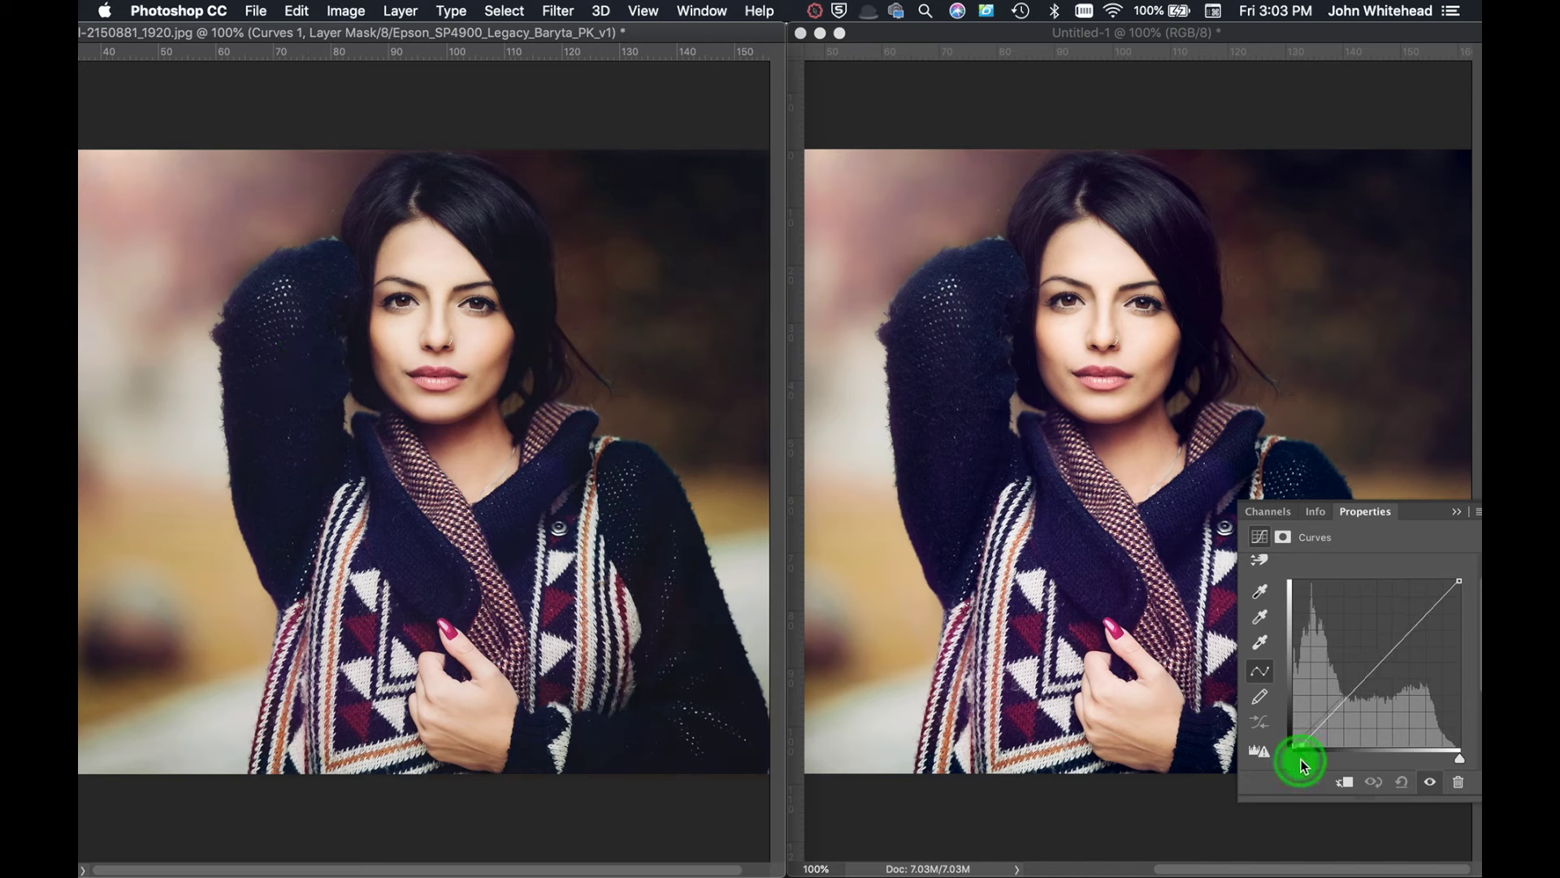
{"action": "left_click_drag", "start_coordinate": [1303, 766], "coordinate": [1302, 765]}
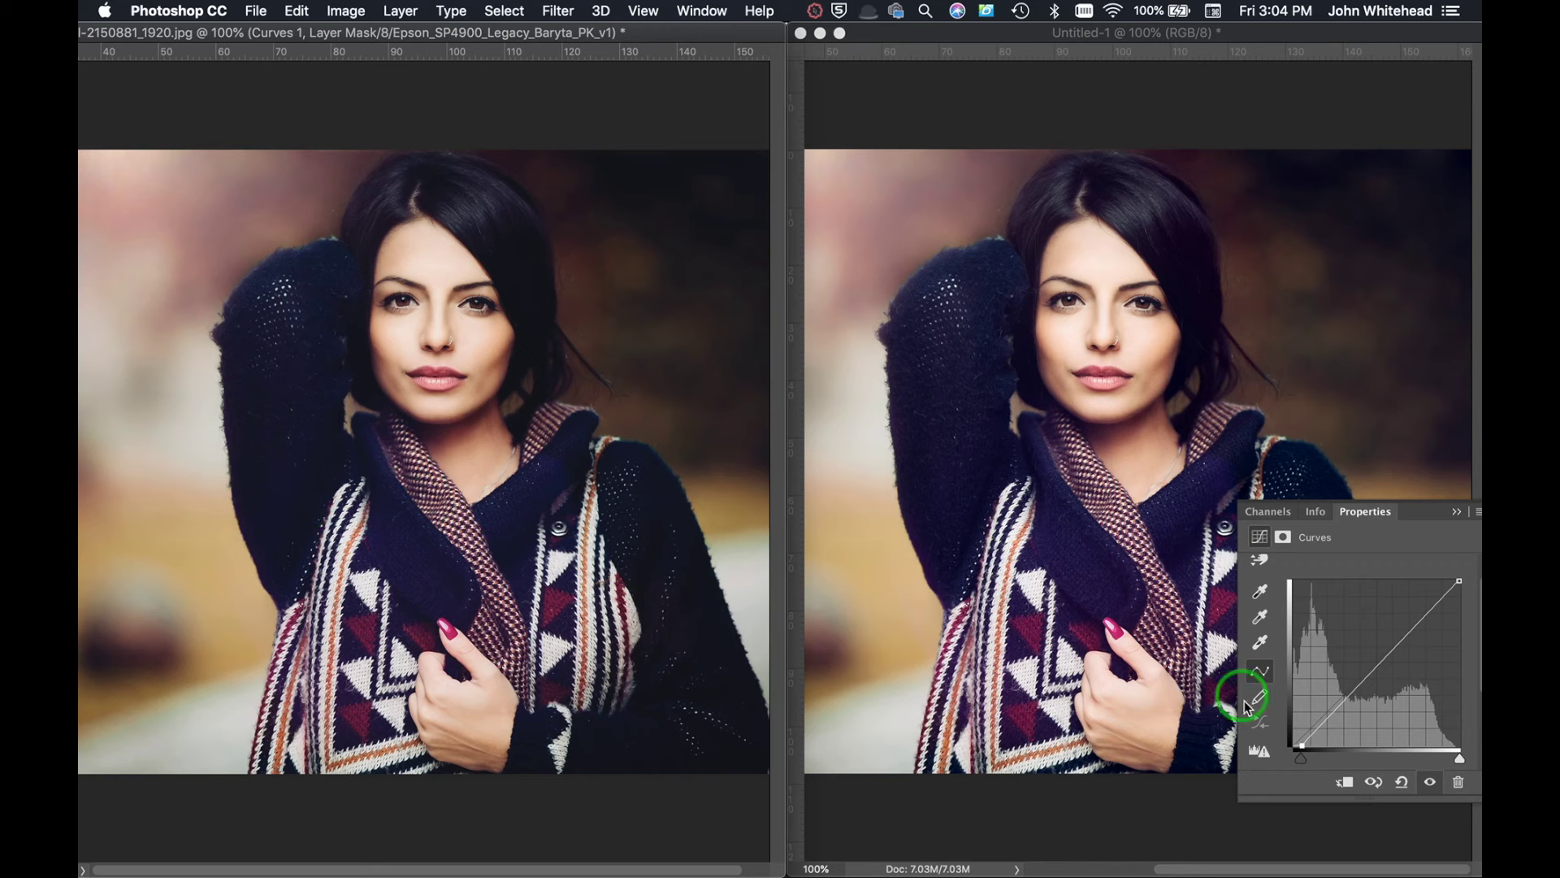
{"action": "left_click_drag", "start_coordinate": [1309, 765], "coordinate": [1298, 762]}
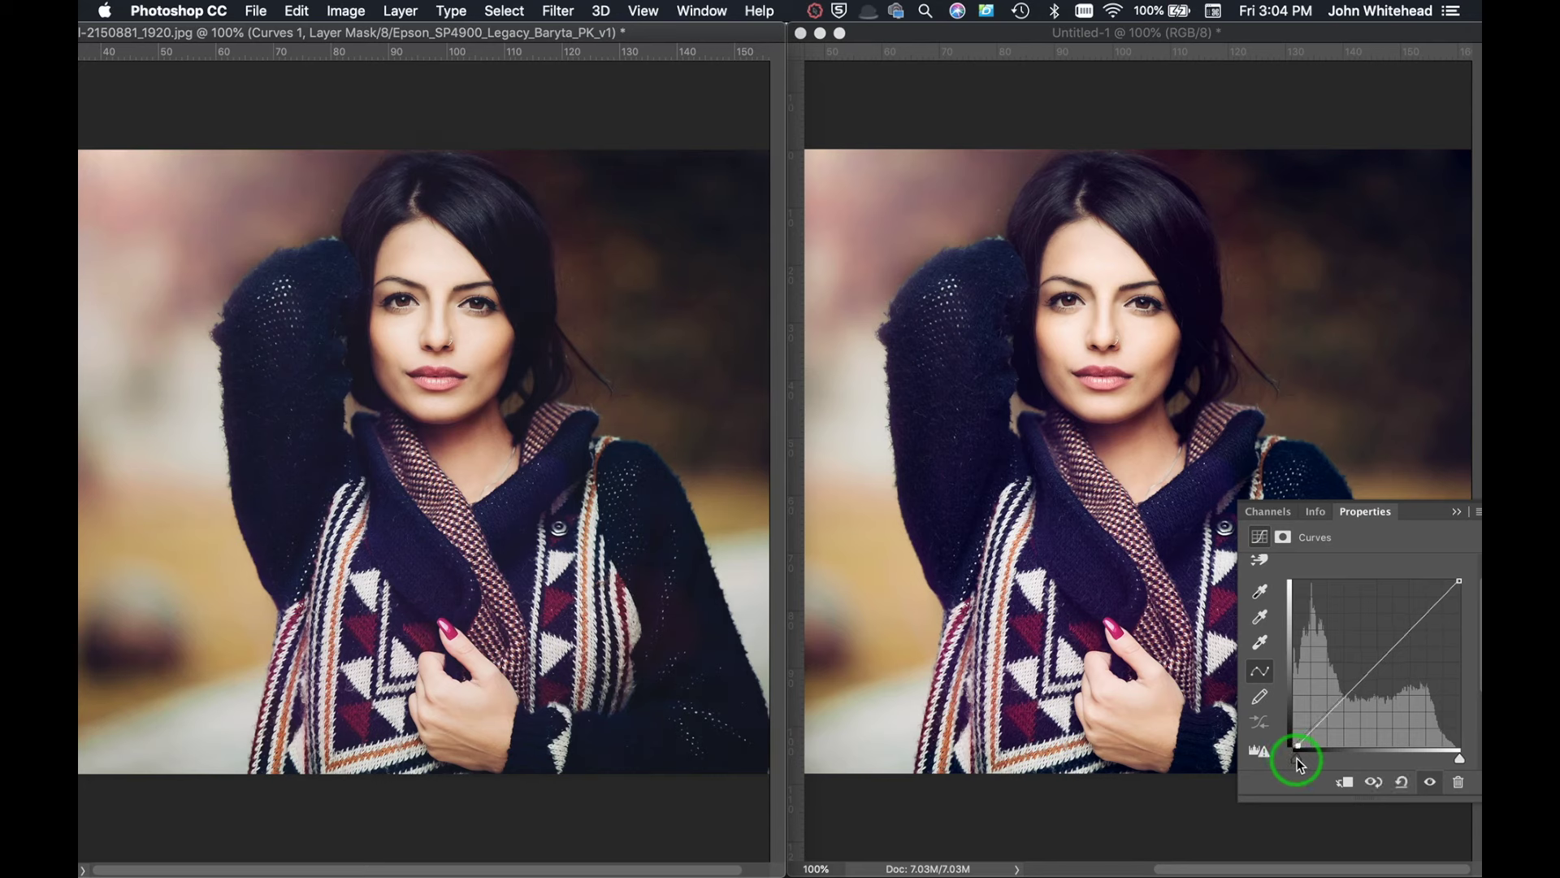
{"action": "left_click", "coordinate": [1096, 367]}
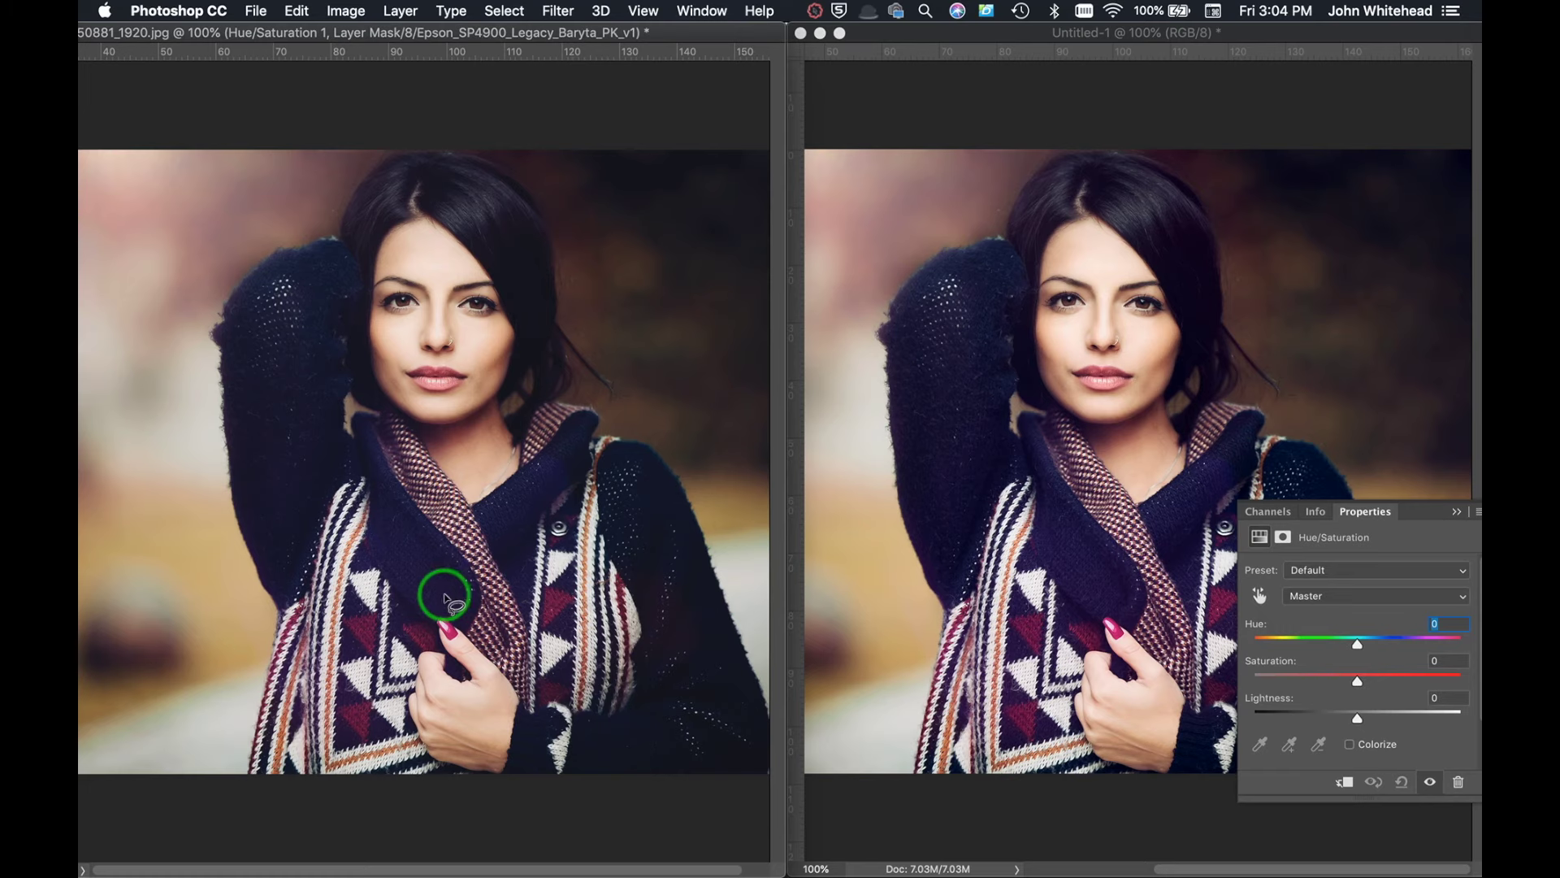
Set the Hue/Saturation layer's Blues range to Hue +3 and Saturation +7.
{"action": "left_click", "coordinate": [1353, 596]}
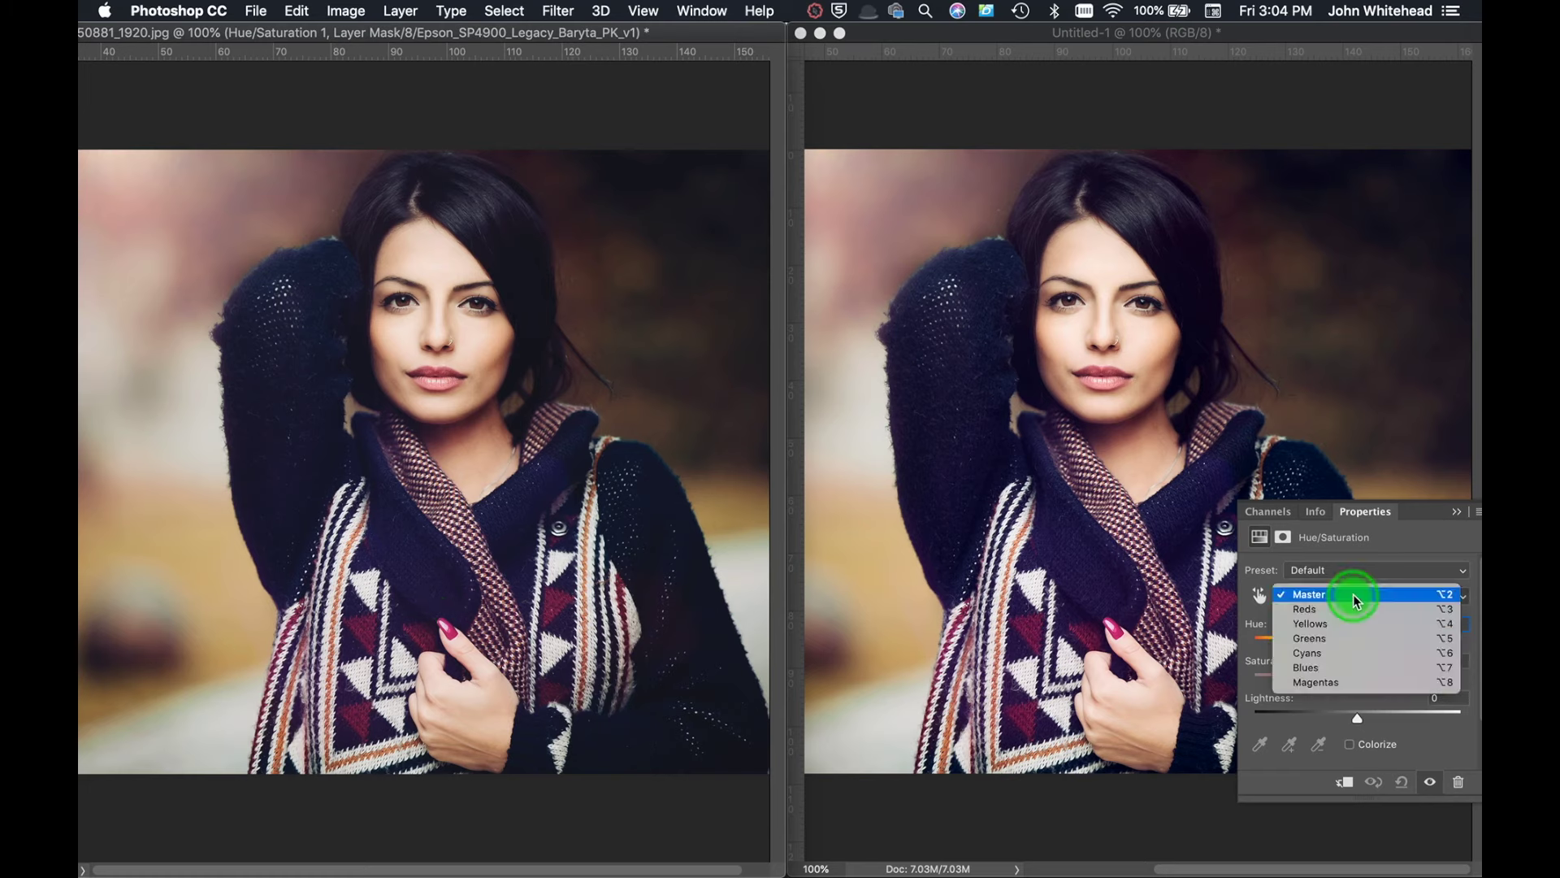
{"action": "left_click_drag", "start_coordinate": [1352, 653], "coordinate": [1366, 682]}
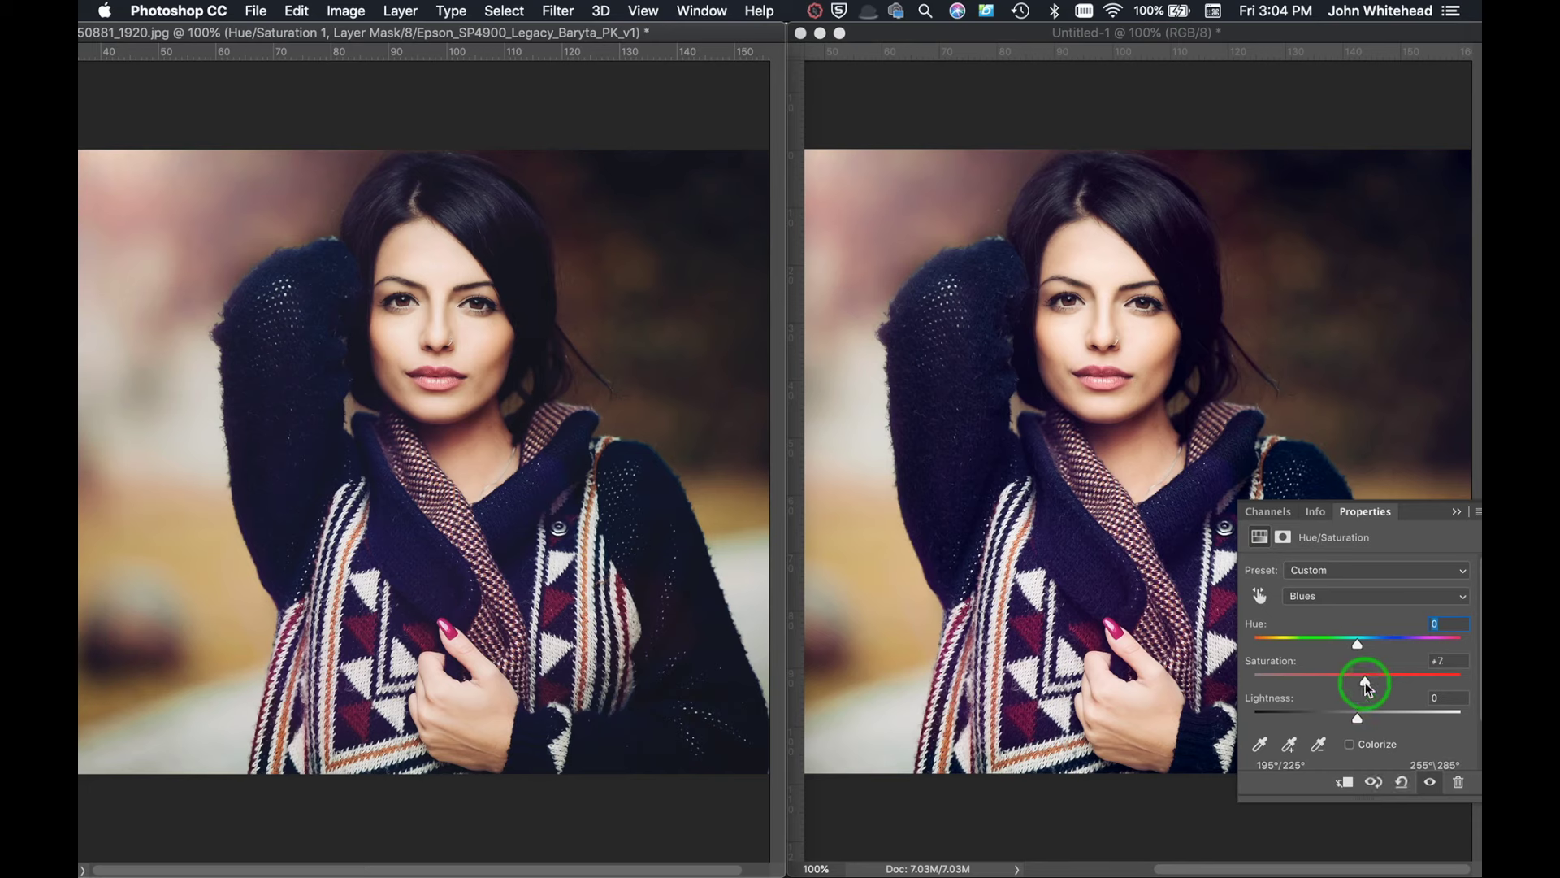
{"action": "left_click", "coordinate": [1361, 645]}
{"action": "left_click_drag", "start_coordinate": [1360, 646], "coordinate": [1364, 648]}
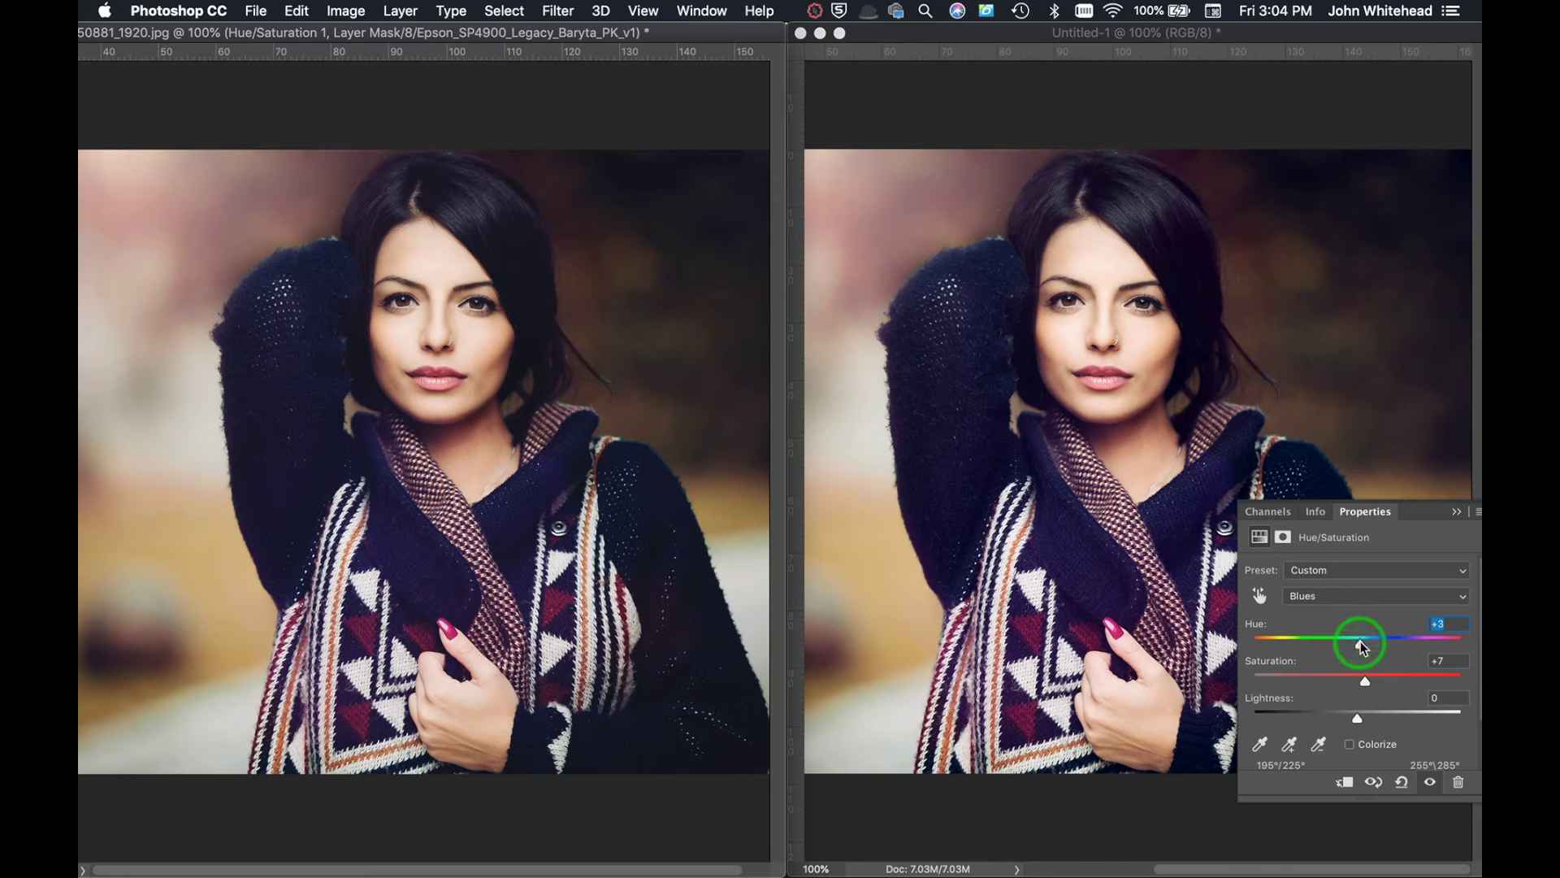
Collapse the Properties panel and show the Layers panel positioned over the images.
{"action": "left_click", "coordinate": [1455, 512]}
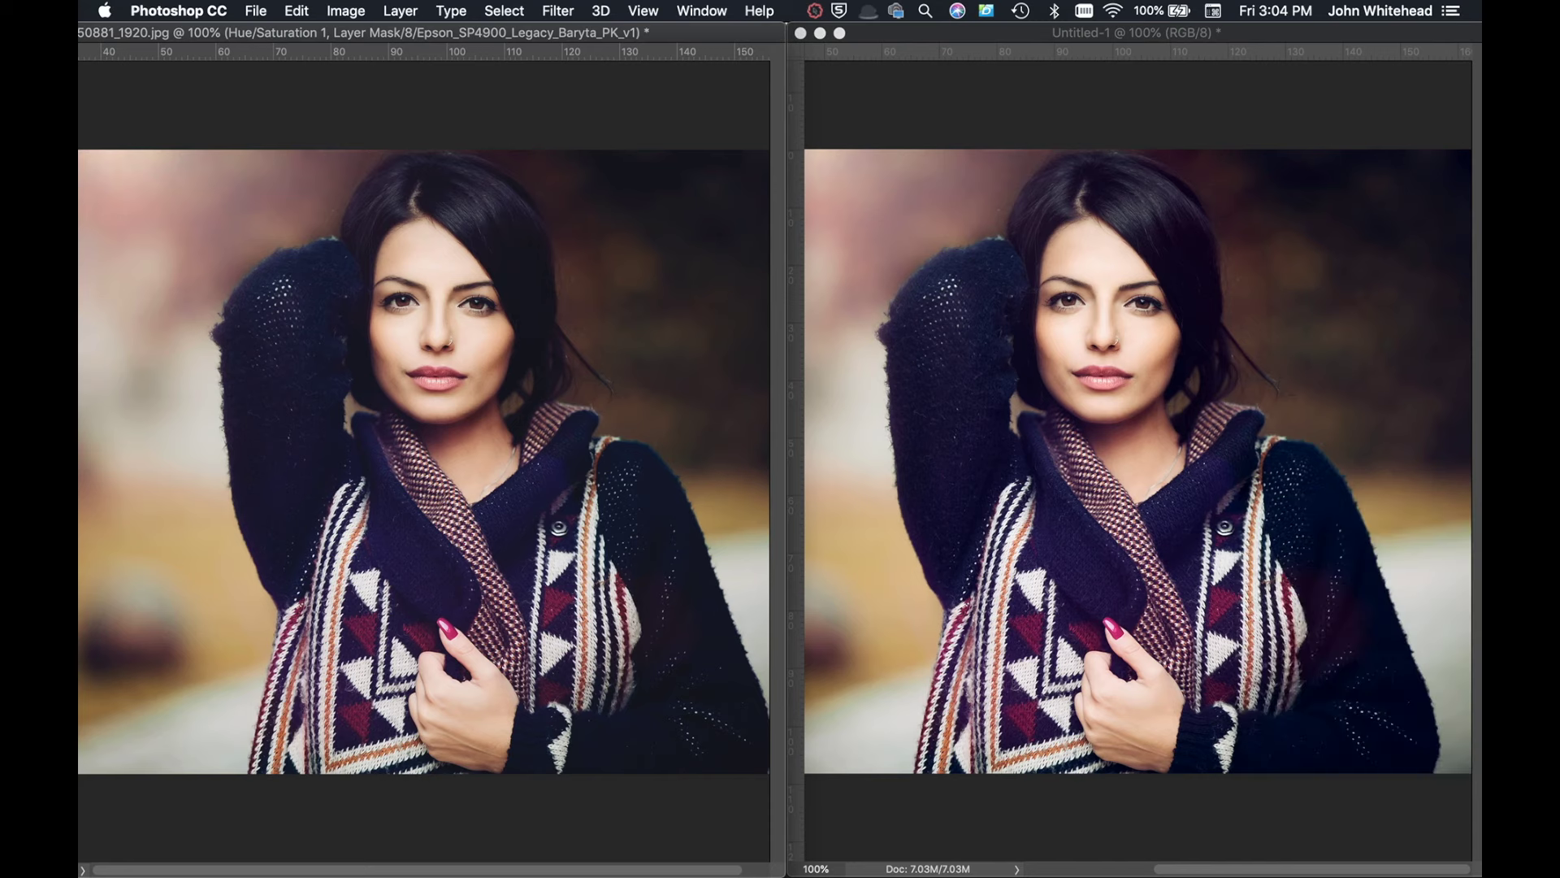
{"action": "key", "text": "F7"}
{"action": "left_click_drag", "start_coordinate": [1227, 537], "coordinate": [957, 213]}
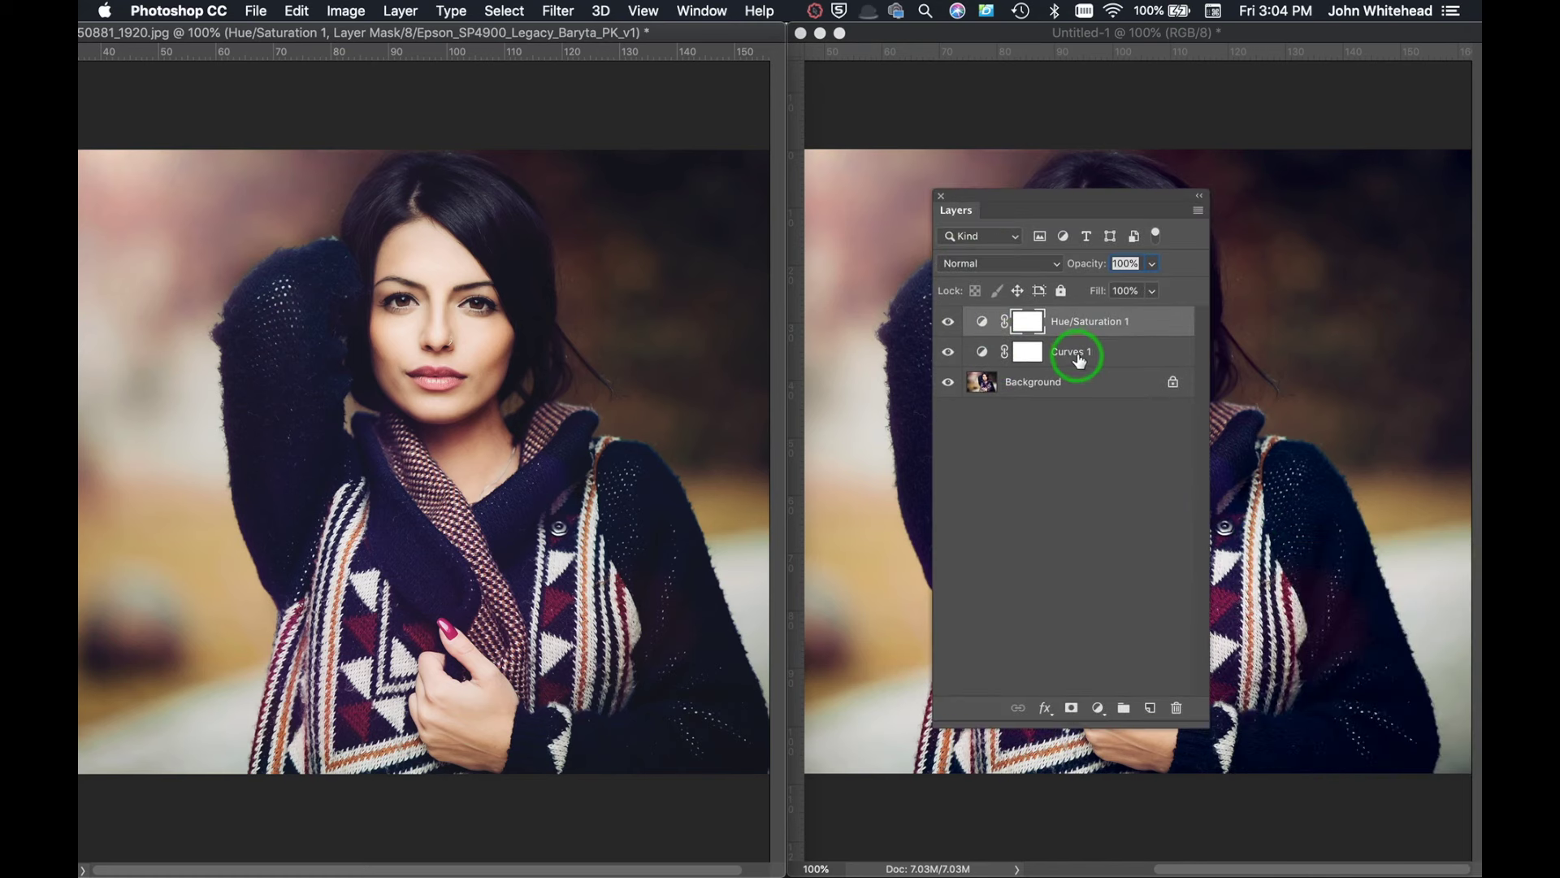
Select the Curves 1 and Hue/Saturation 1 layers and group them together.
{"action": "left_click_drag", "start_coordinate": [1079, 193], "coordinate": [821, 239]}
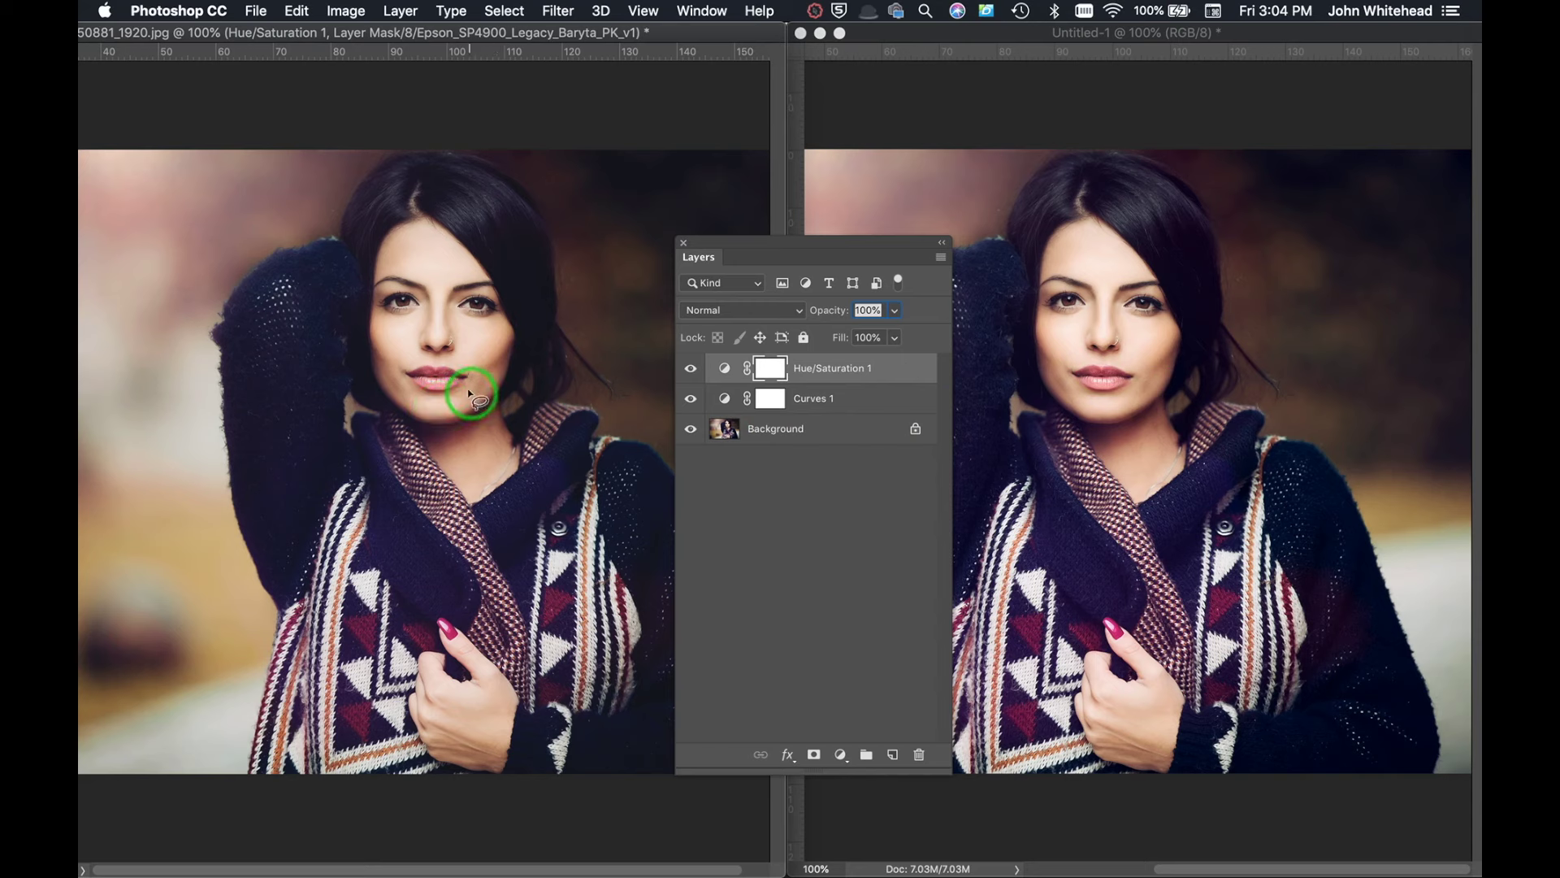
{"action": "left_click", "coordinate": [864, 404], "text": "shift"}
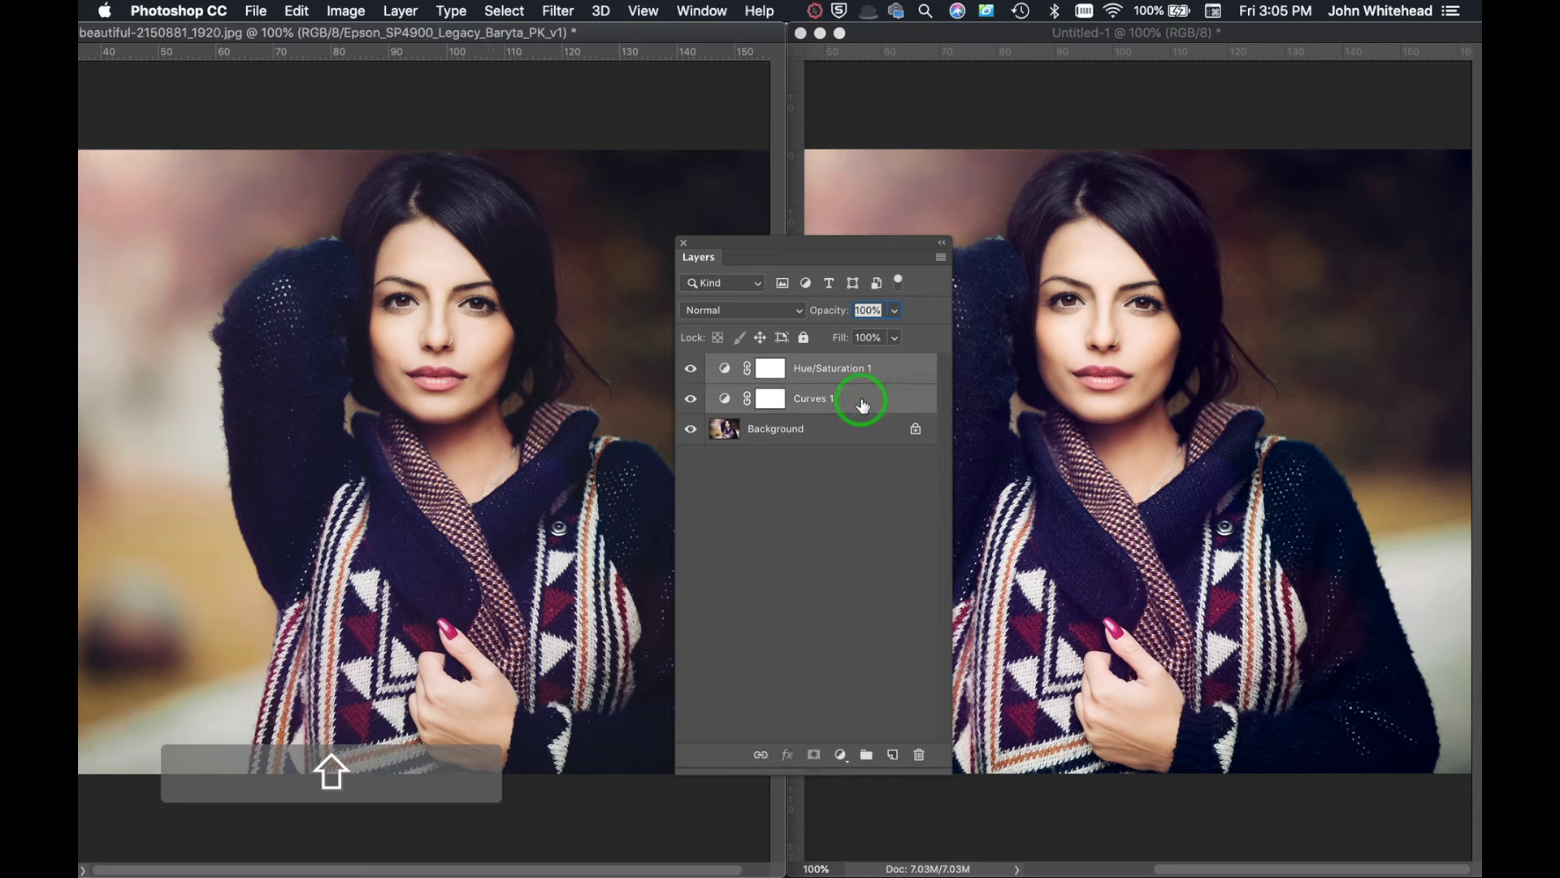
{"action": "key", "text": "super+g"}
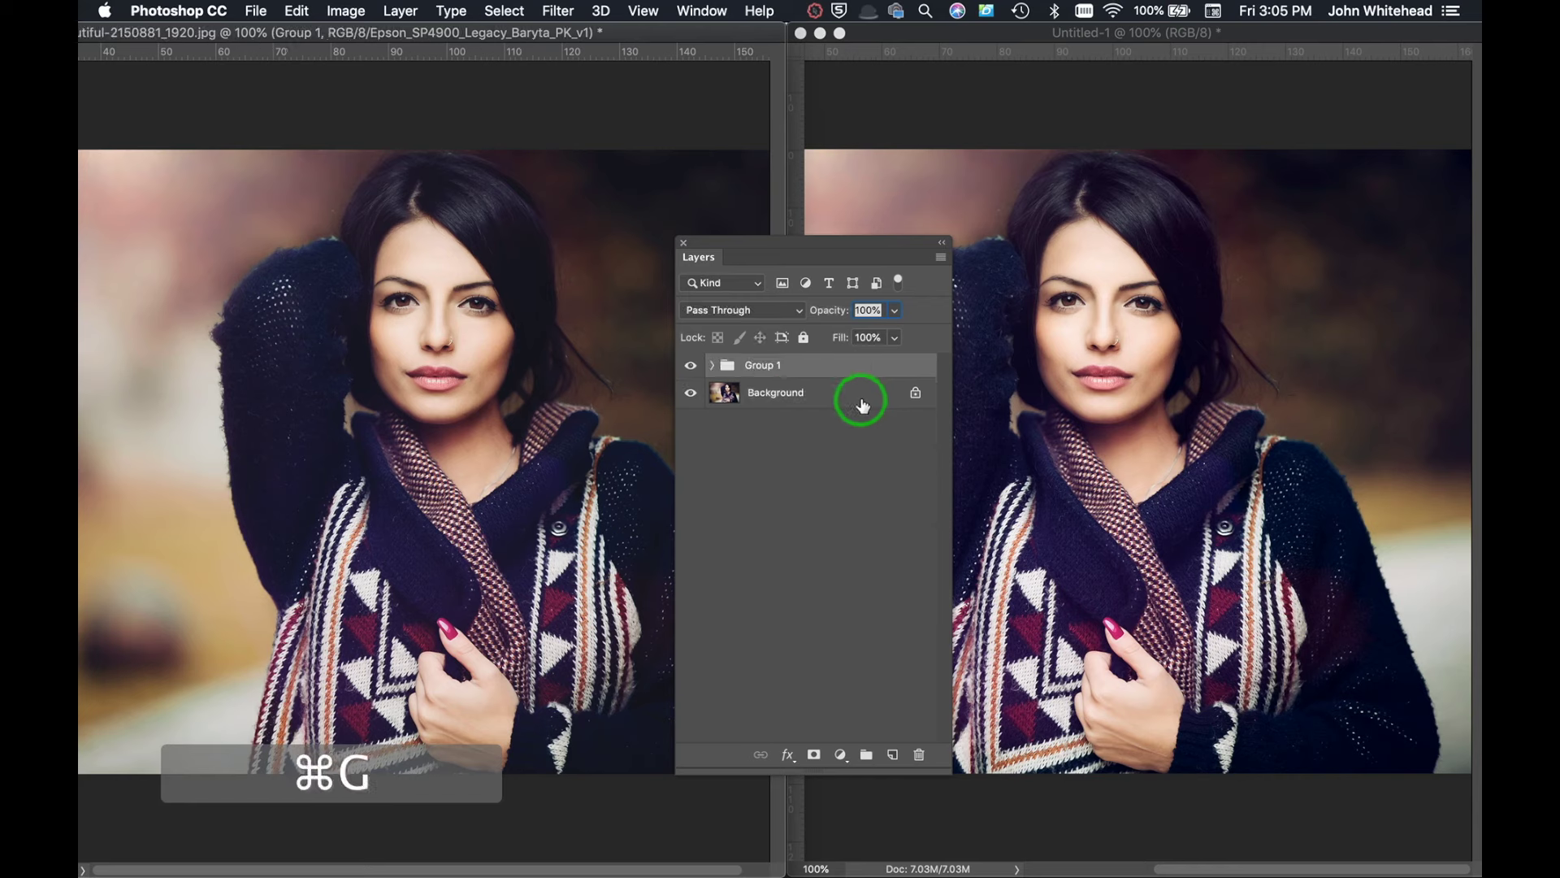
Rename the new group to 'print adjustment 4900baryta rcol'.
{"action": "double_click", "coordinate": [762, 365]}
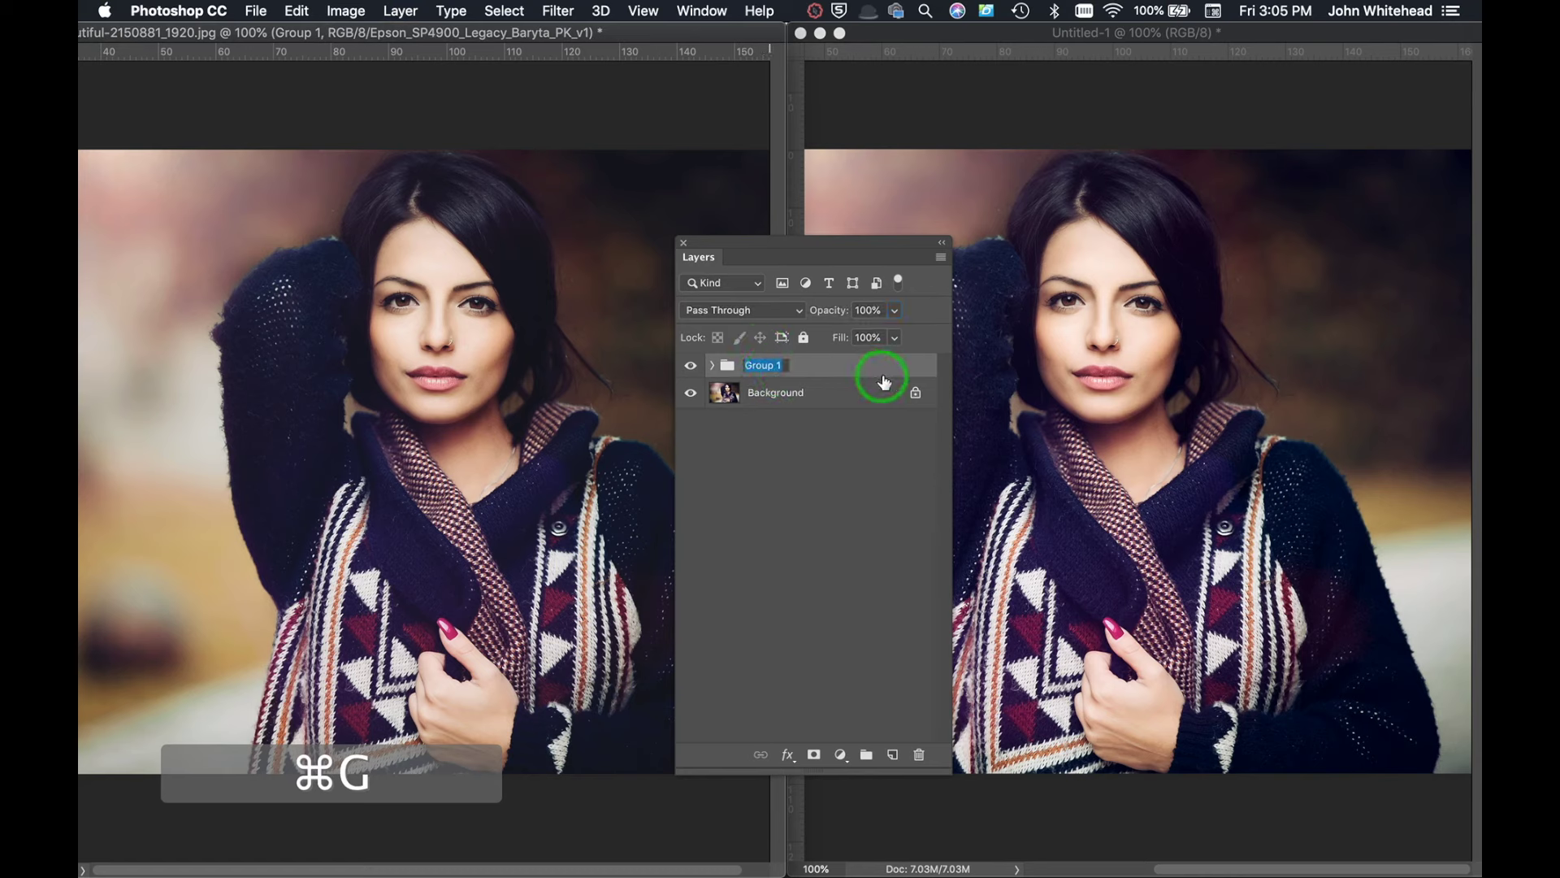
{"action": "type", "text": "print"}
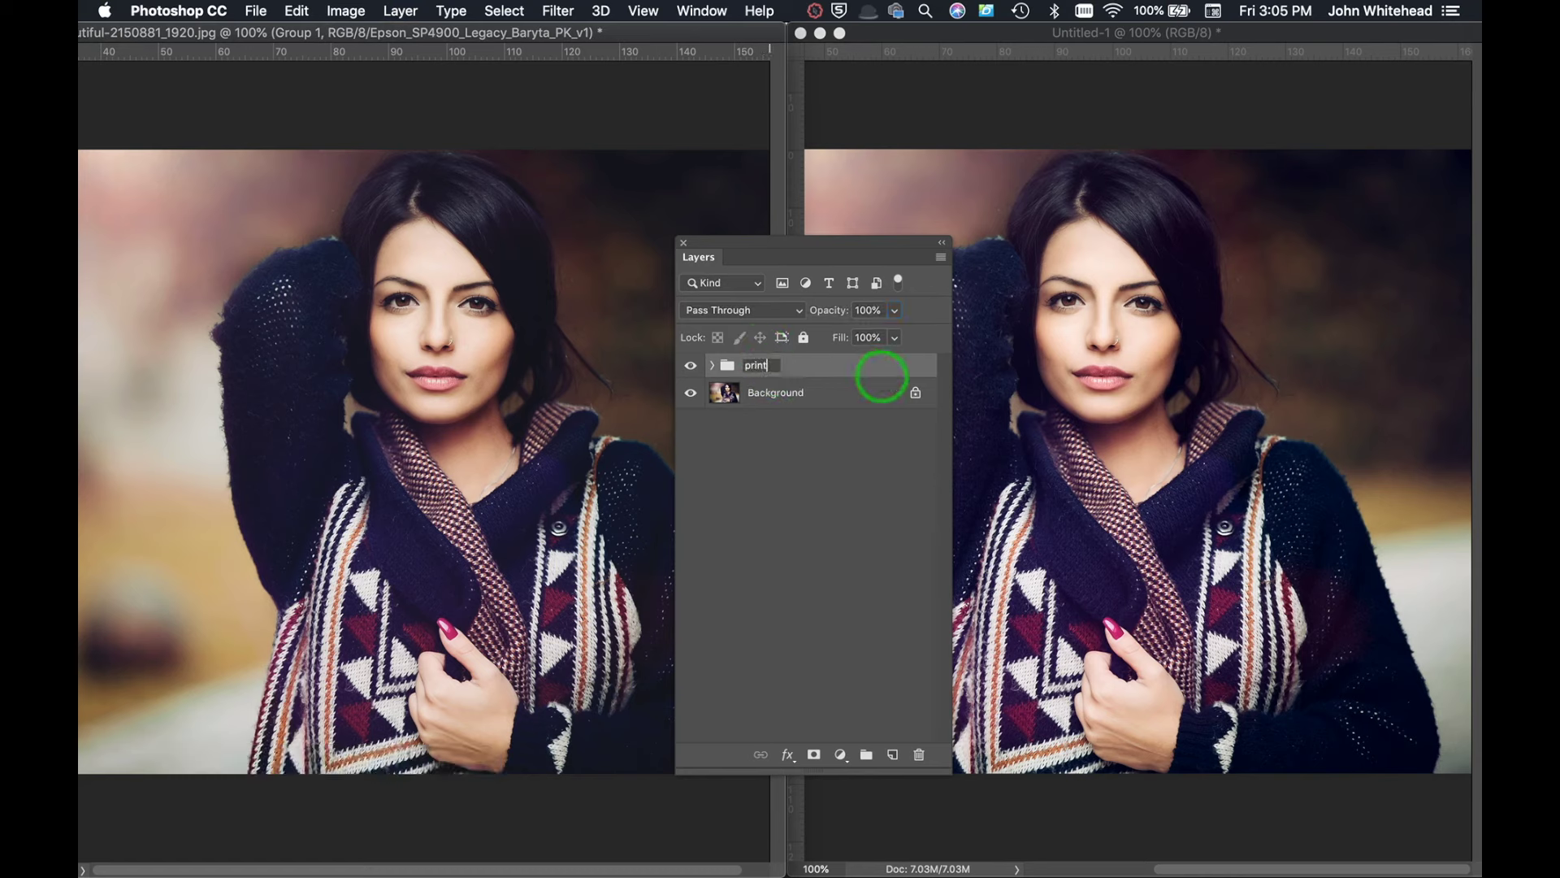
{"action": "type", "text": " adjustment"}
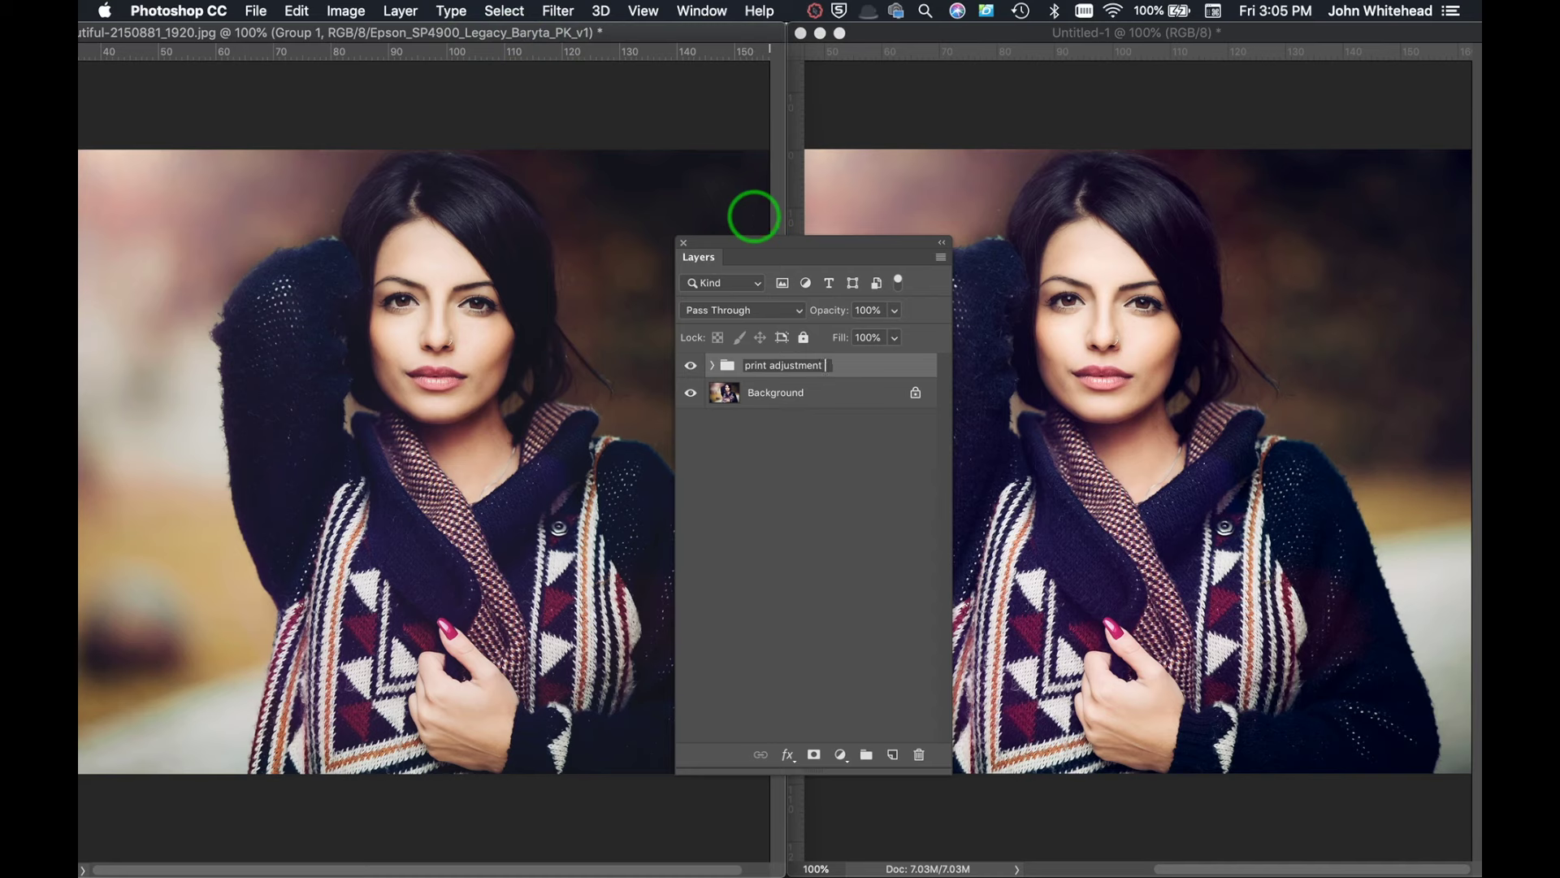
{"action": "type", "text": "4900baryta re"}
{"action": "key", "text": "BackSpace"}
{"action": "type", "text": "co"}
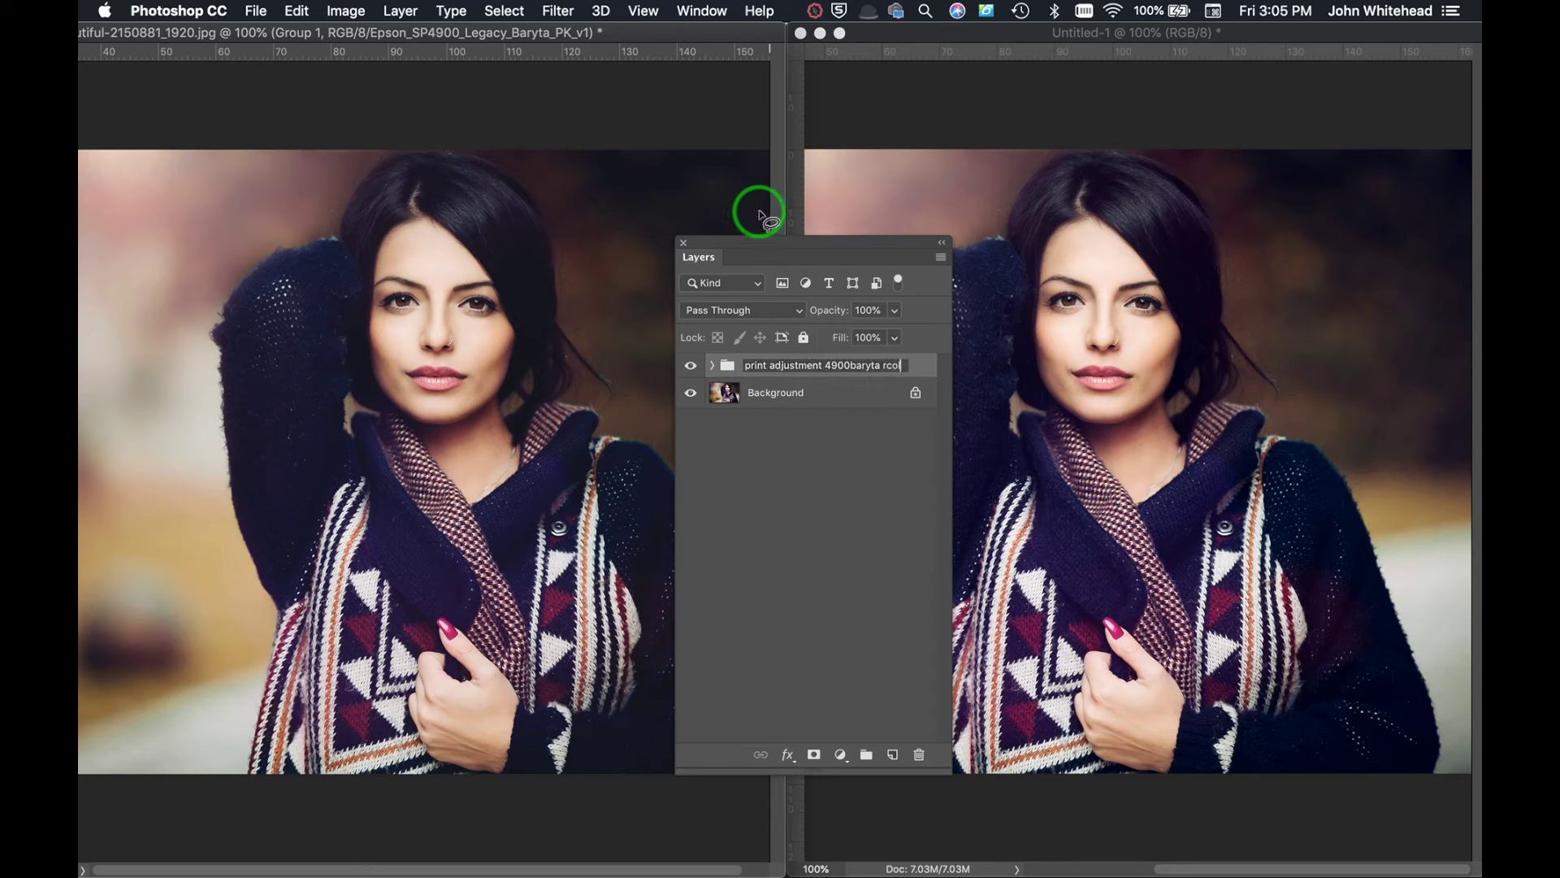
{"action": "key", "text": "Return"}
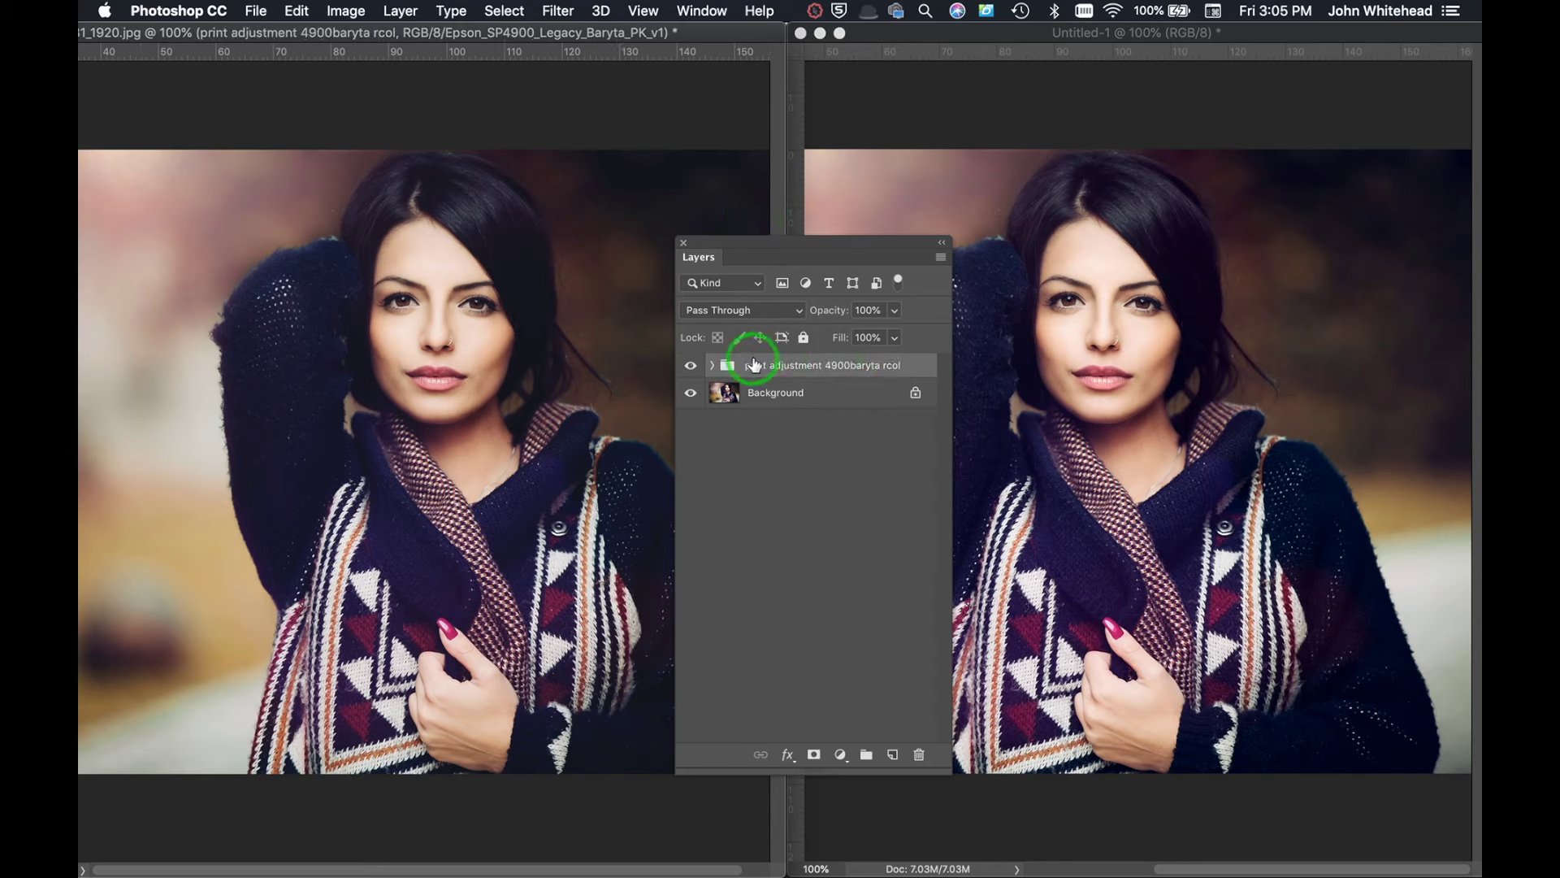
{"action": "left_click", "coordinate": [692, 368]}
{"action": "left_click", "coordinate": [689, 367]}
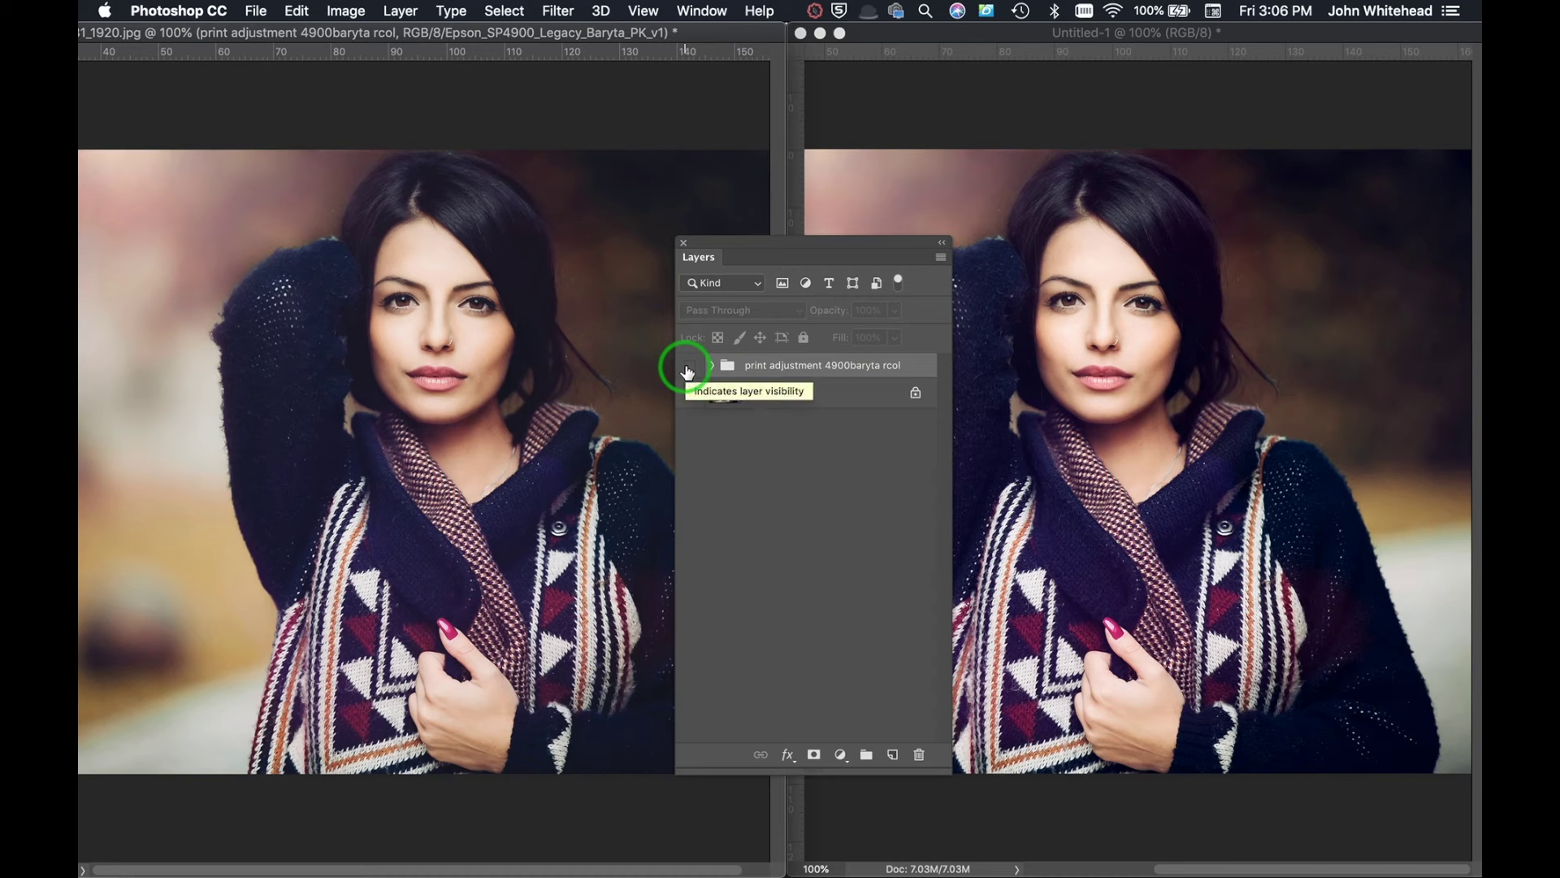
{"action": "left_click", "coordinate": [689, 368]}
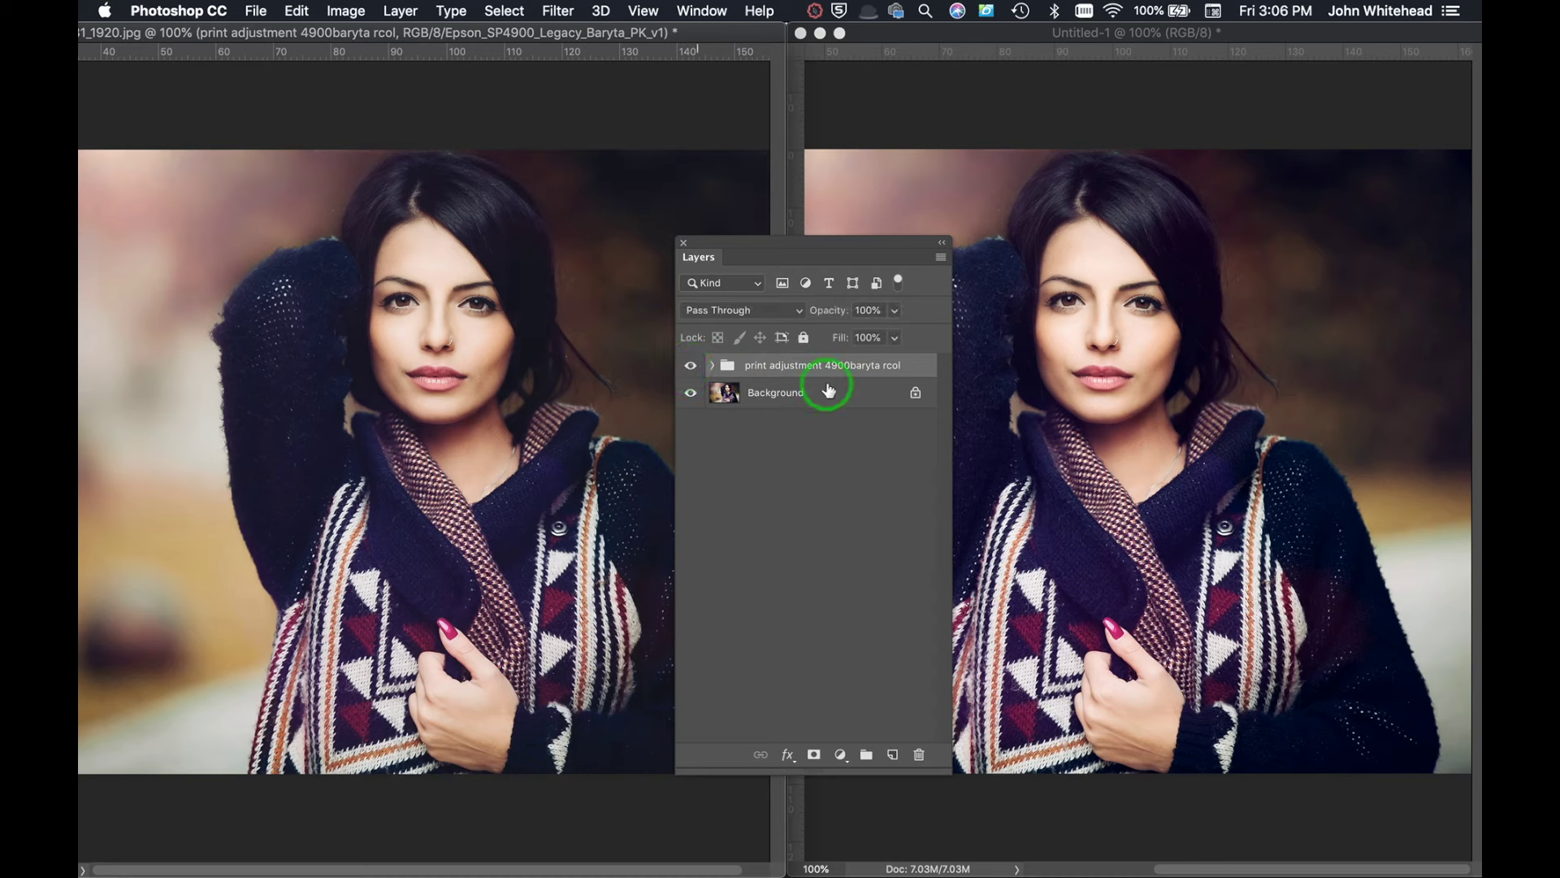